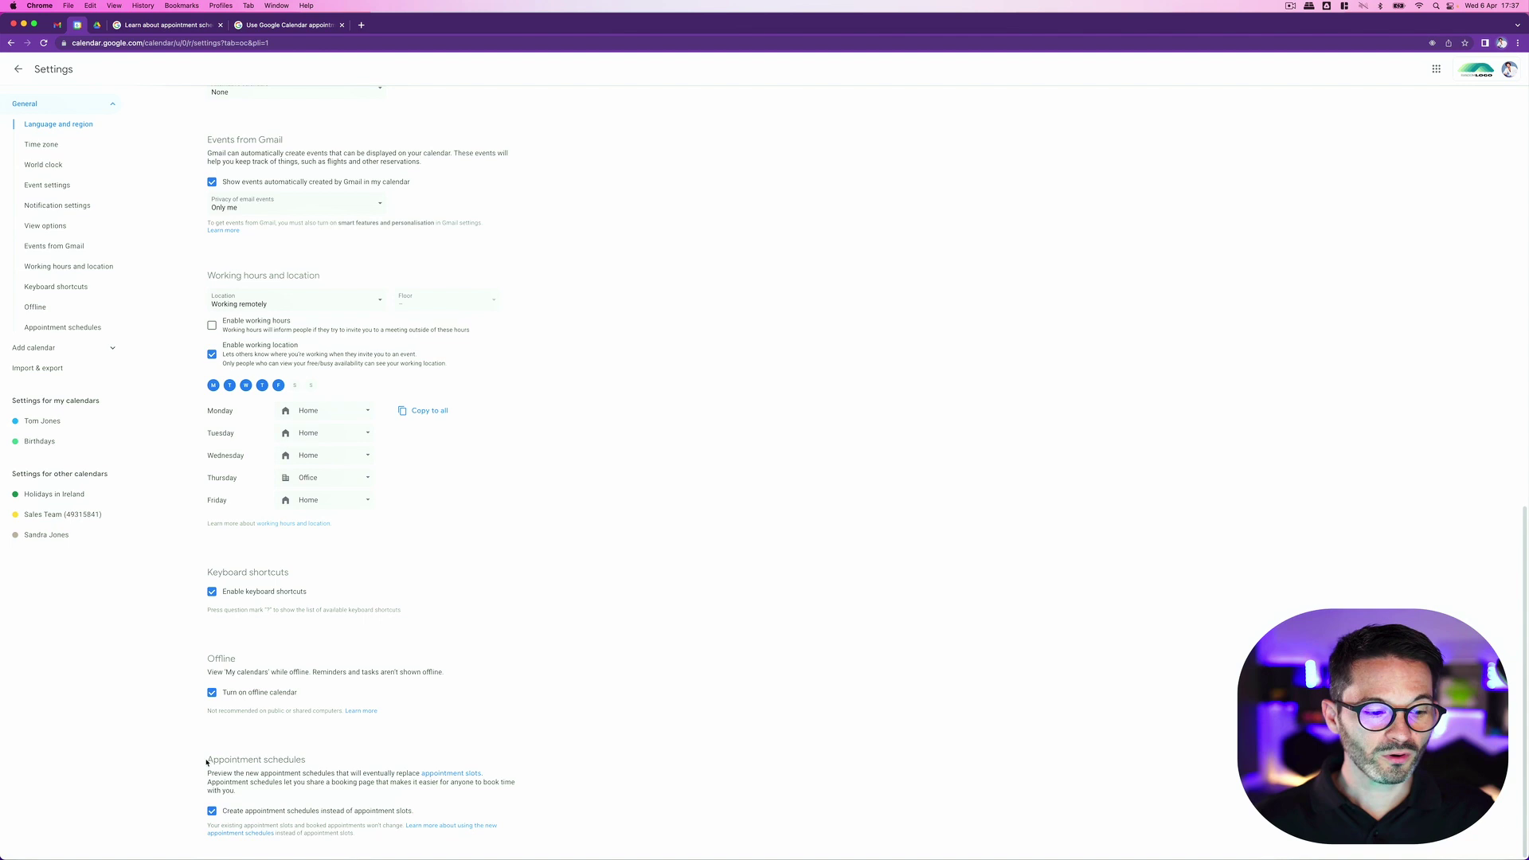
Step: Point out the Appointment schedules setting, which remains ticked in Settings
left_click_drag(207, 762, 315, 766)
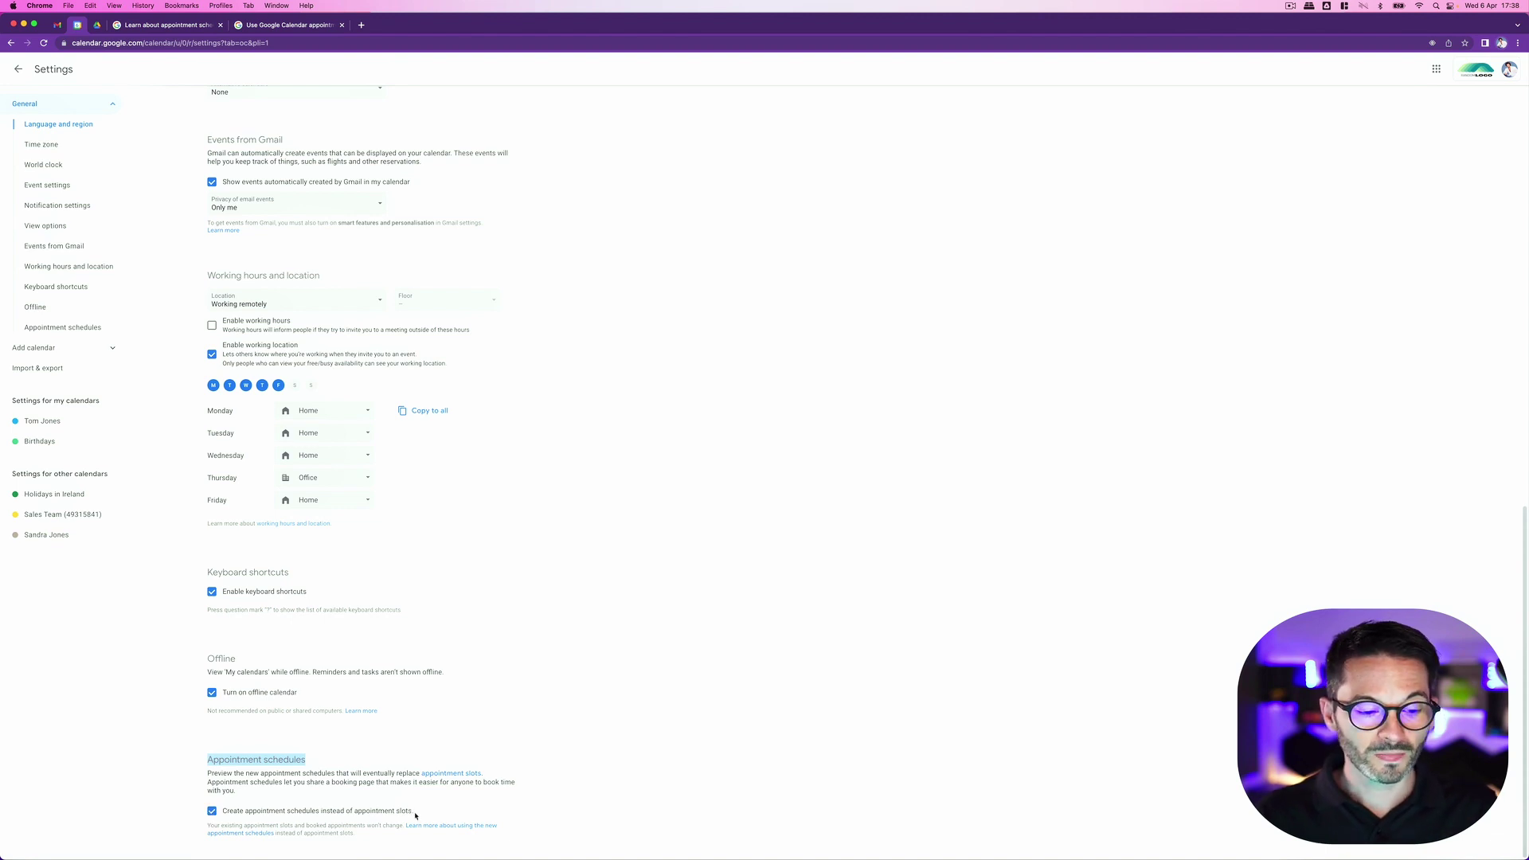
Step: Create a 'Sales Call - Meeting' appointment schedule from a Monday 9am–5pm block
left_click(17, 71)
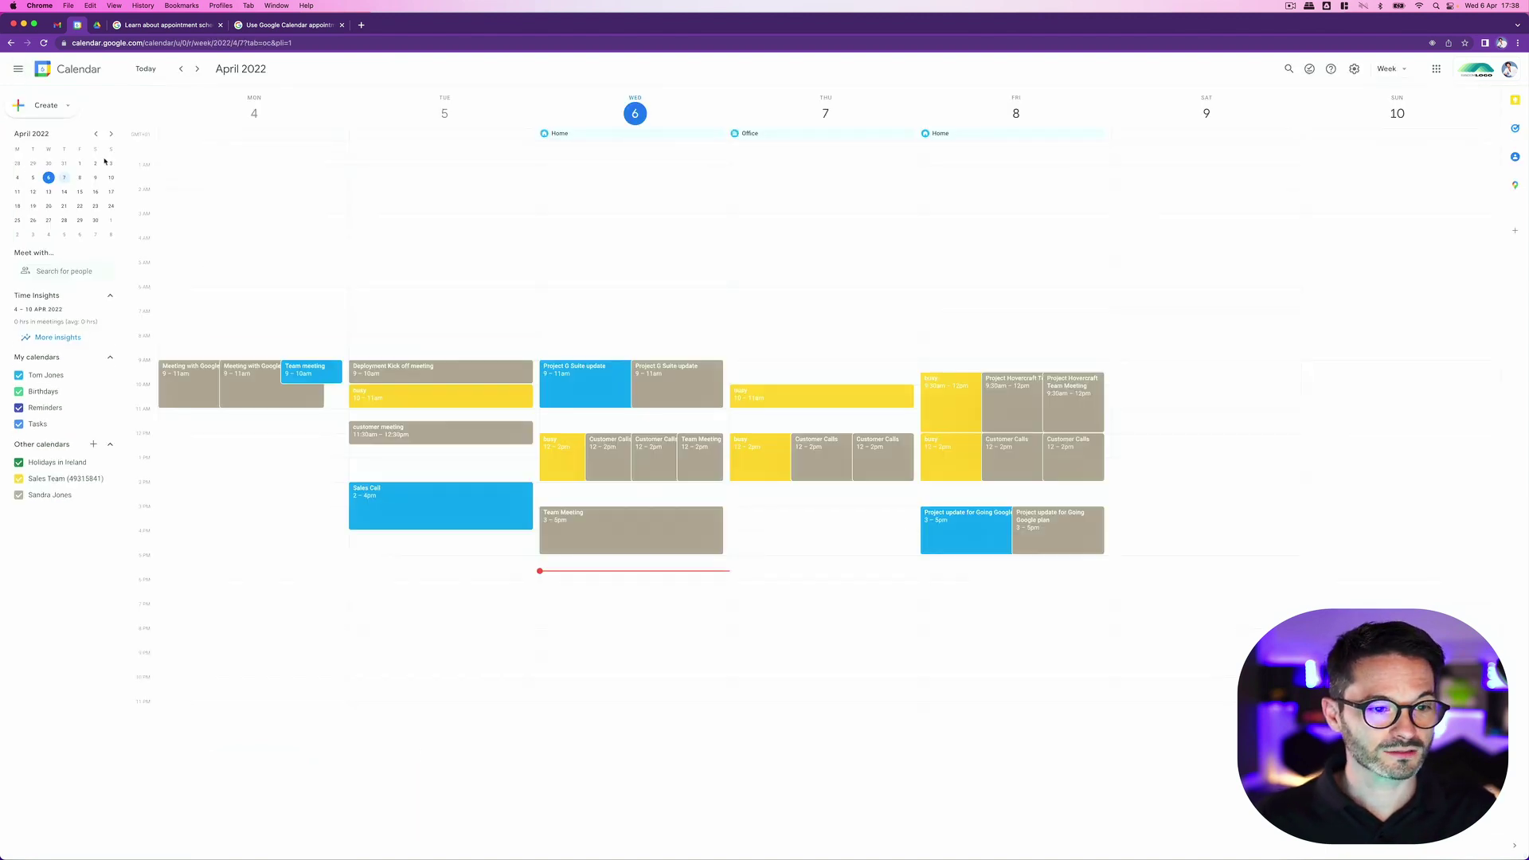
left_click_drag(347, 365, 334, 552)
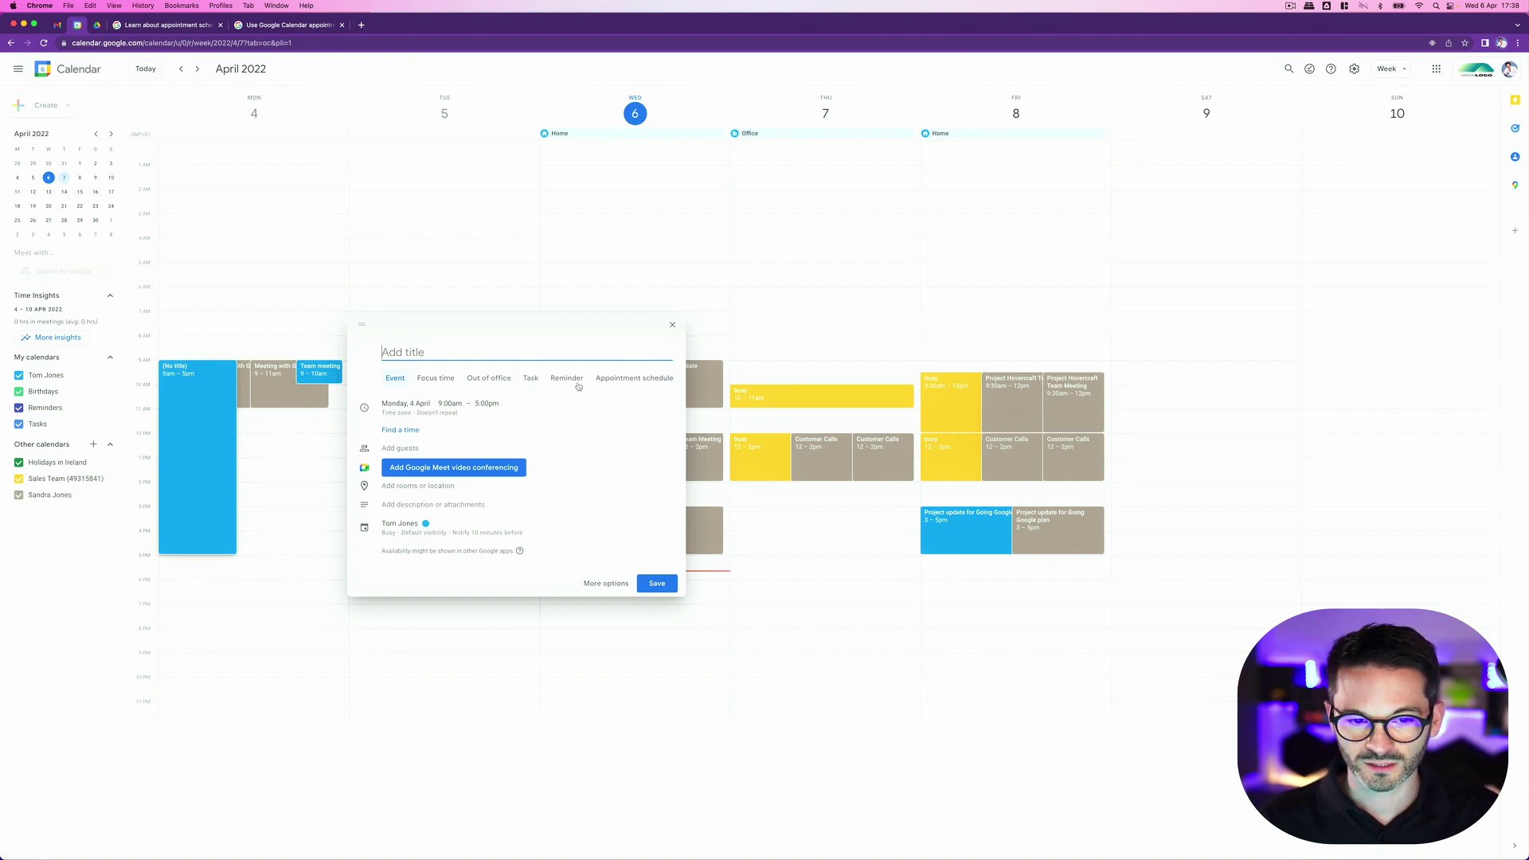
left_click(621, 379)
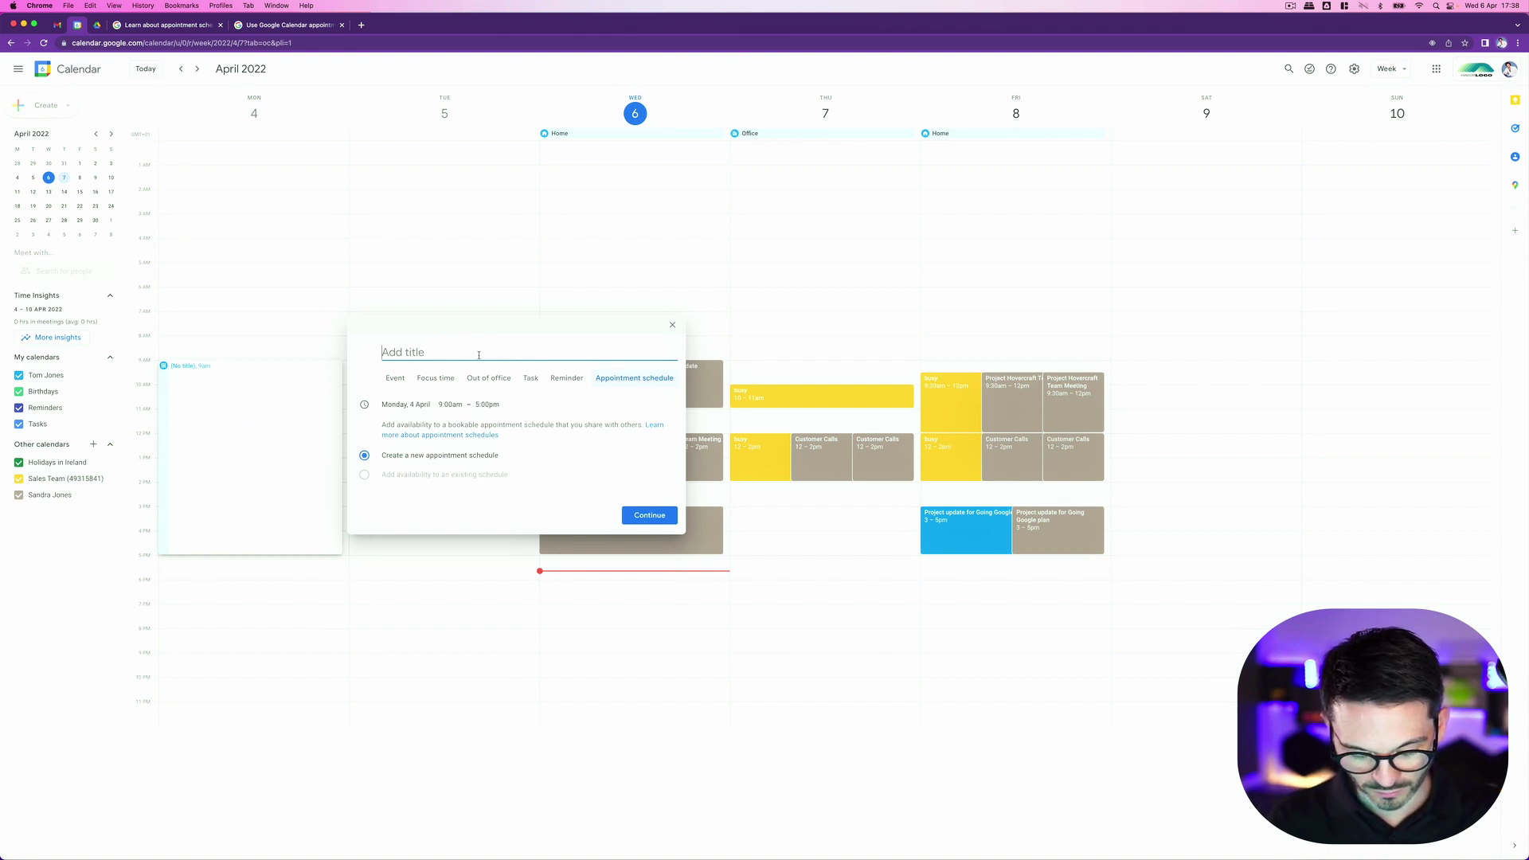
type("Meeting ")
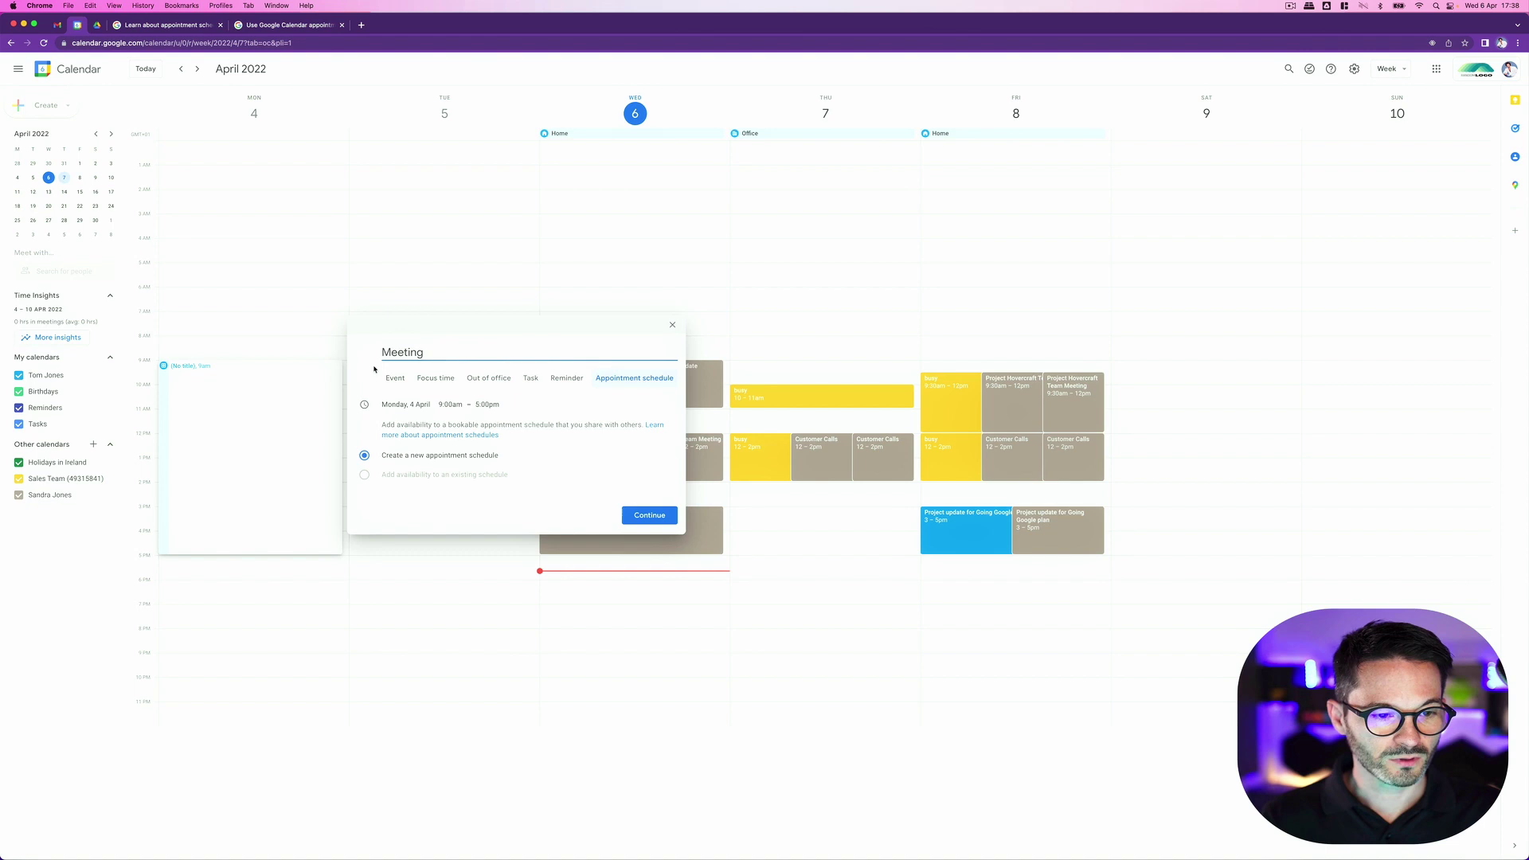
type("Sales Call ")
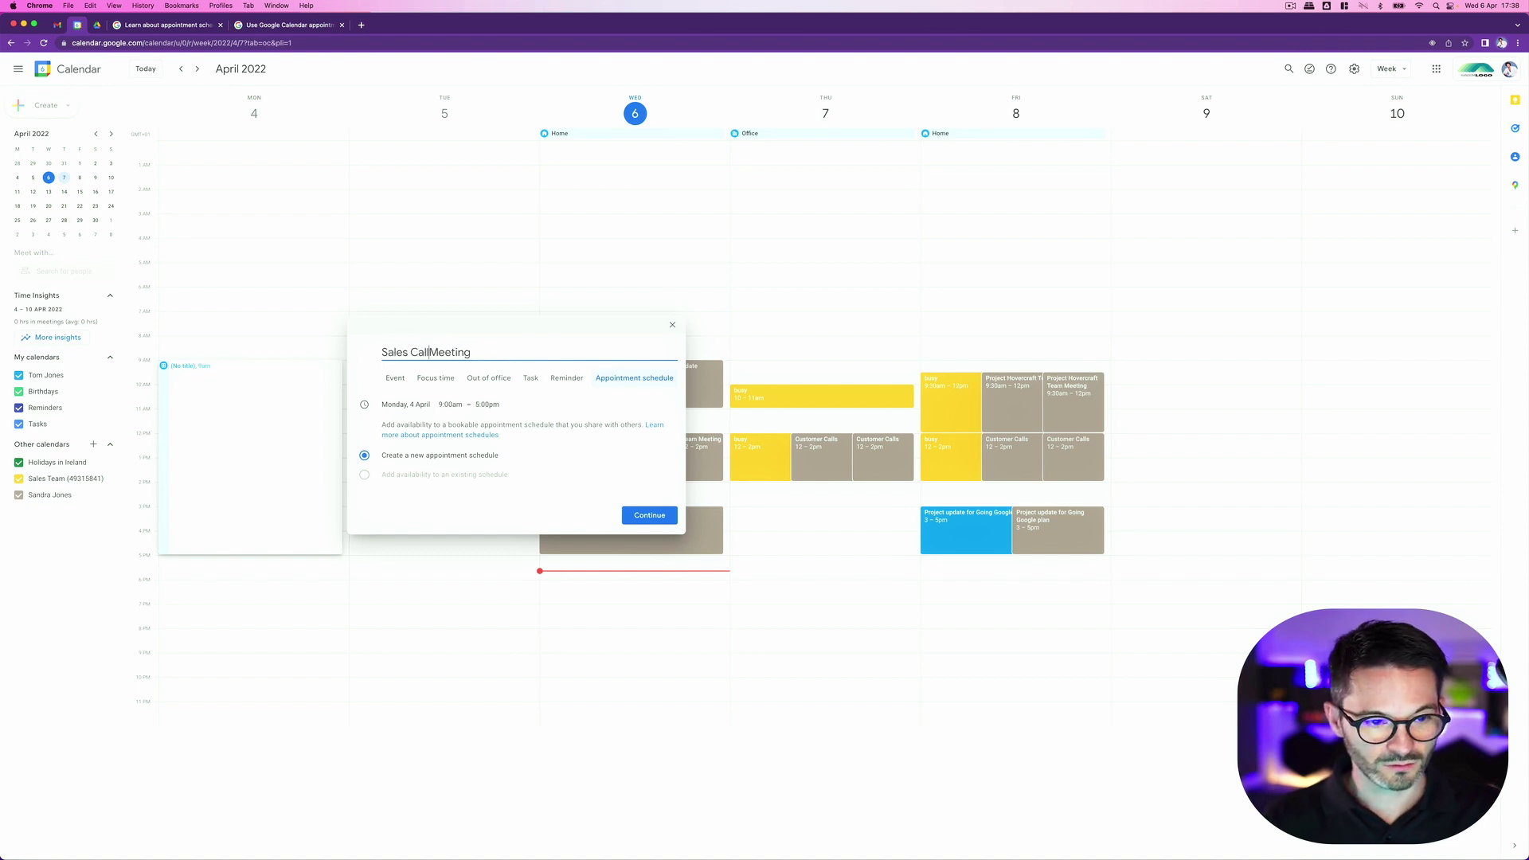
type("-")
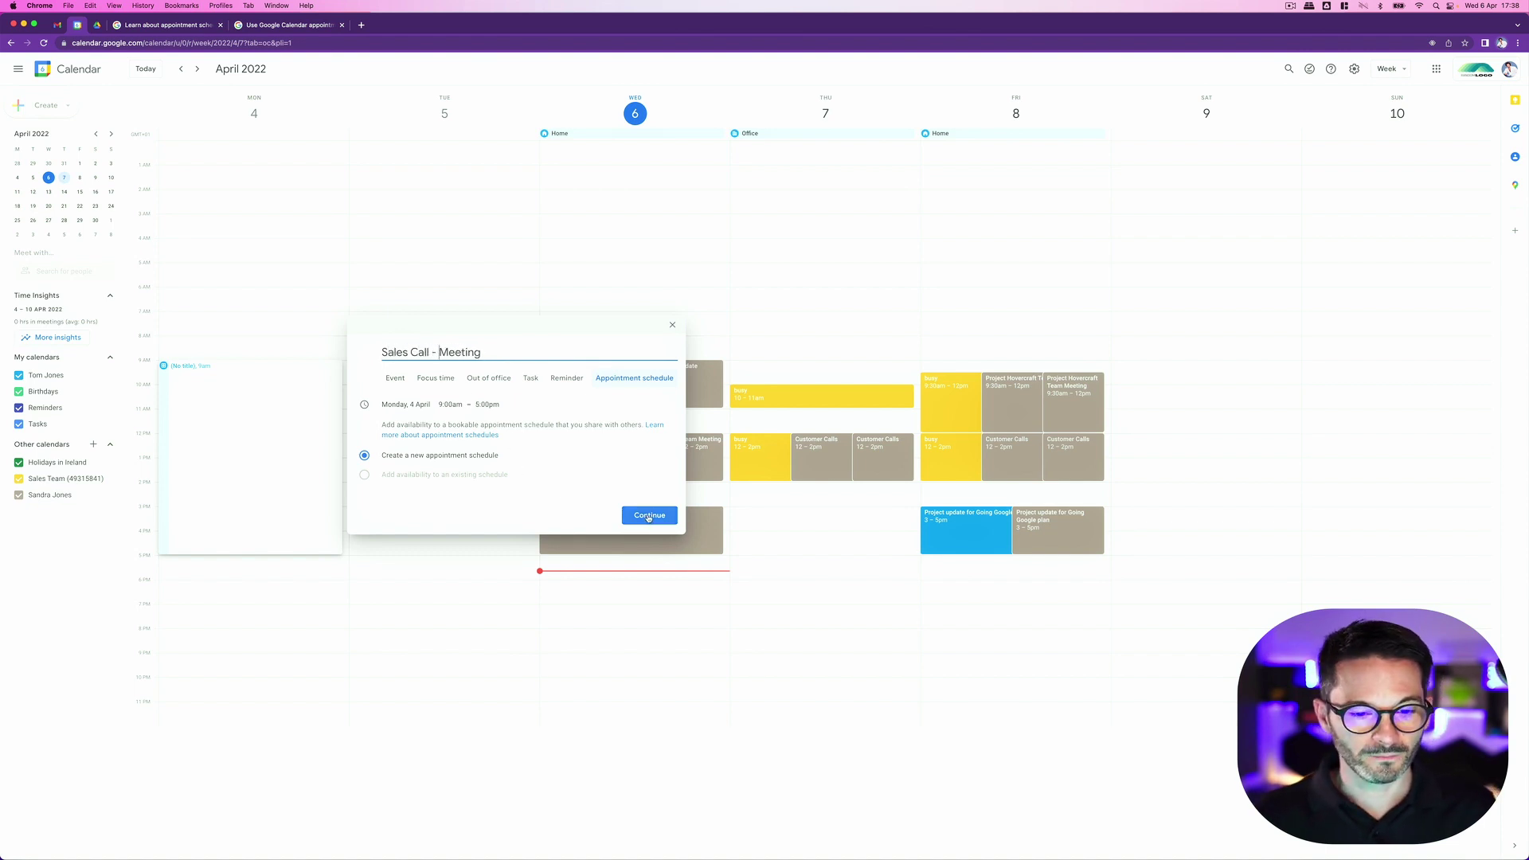
left_click(650, 516)
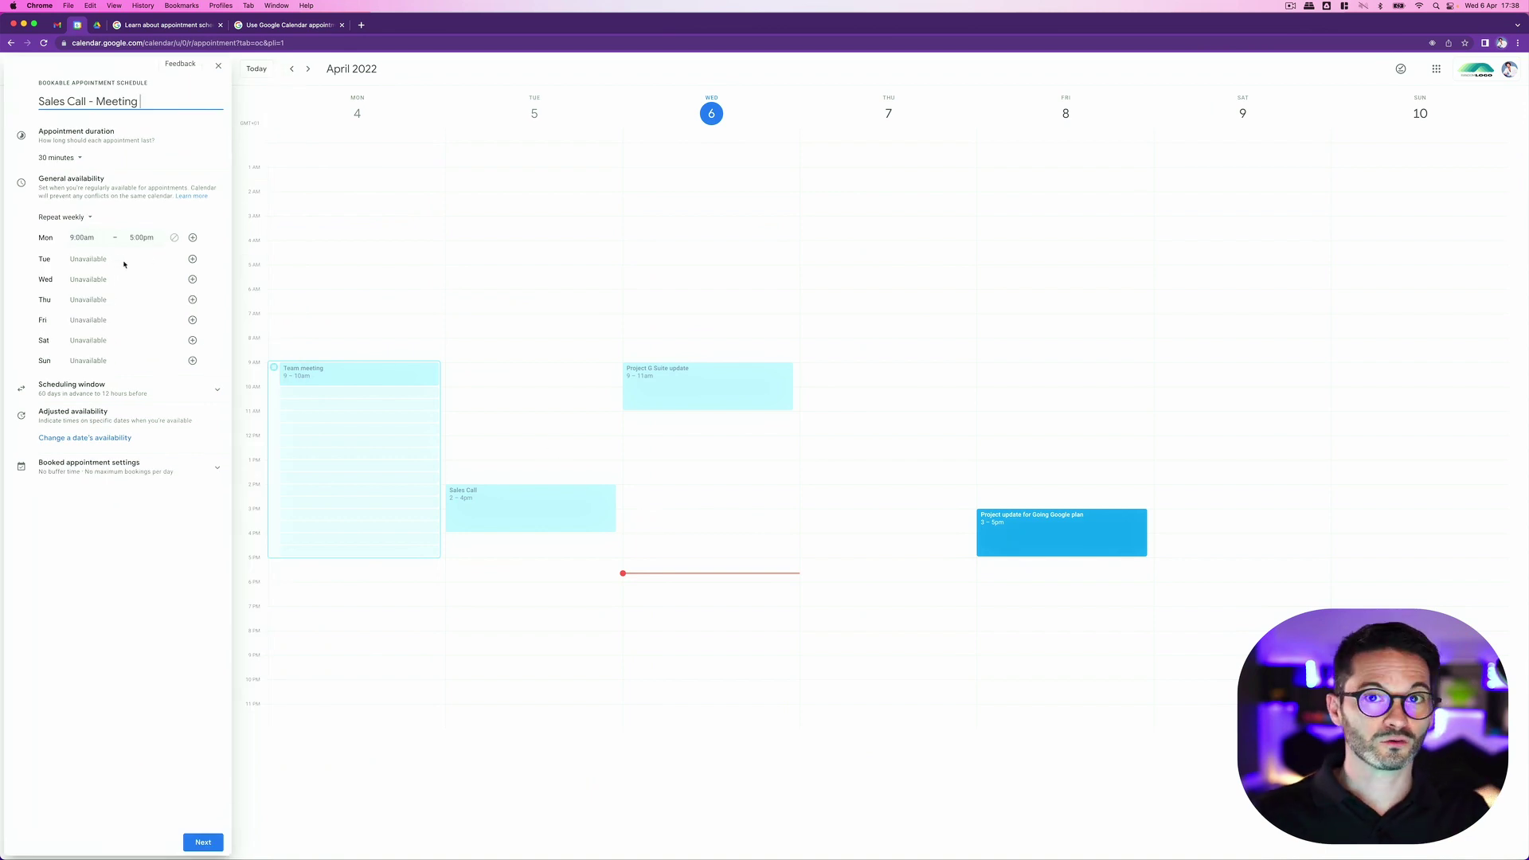
Step: Add Tuesday–Thursday availability, keep 30-minute appointments, and end Thursday at 4:00pm
left_click(192, 260)
left_click(191, 282)
left_click(191, 302)
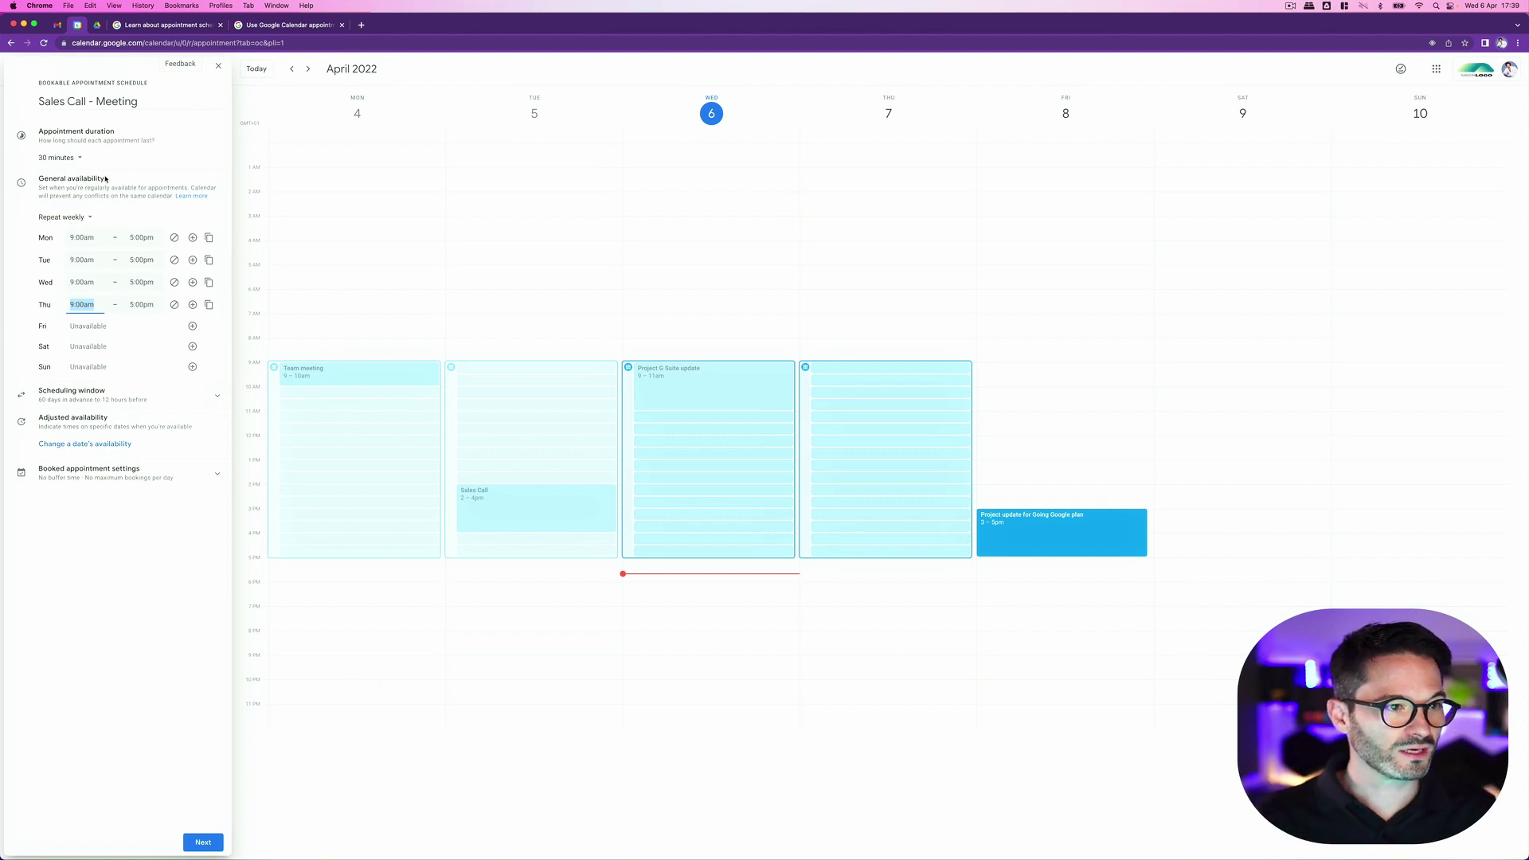
left_click(70, 158)
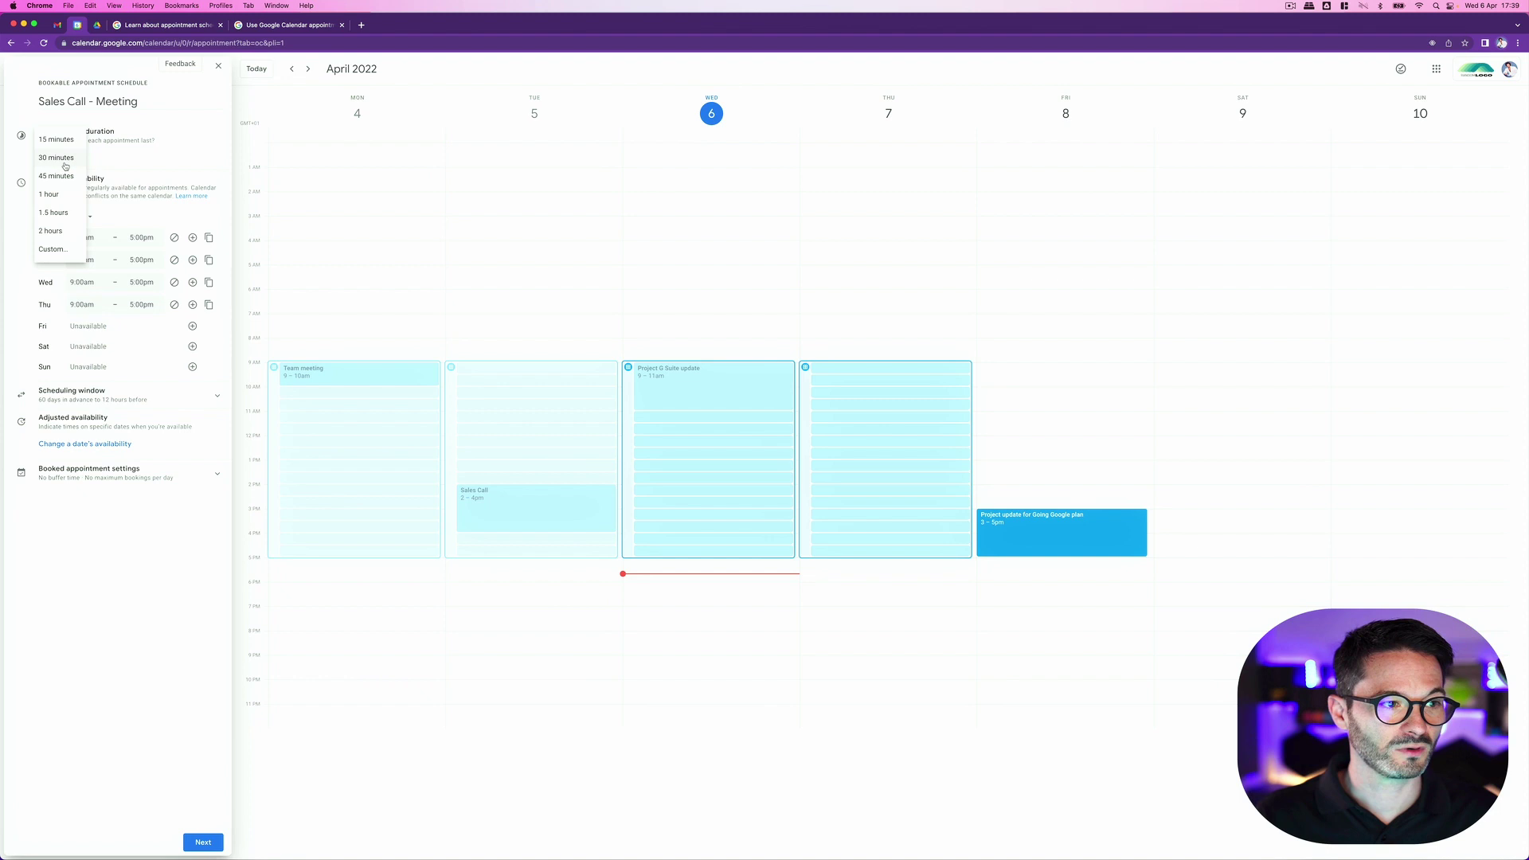
left_click(67, 163)
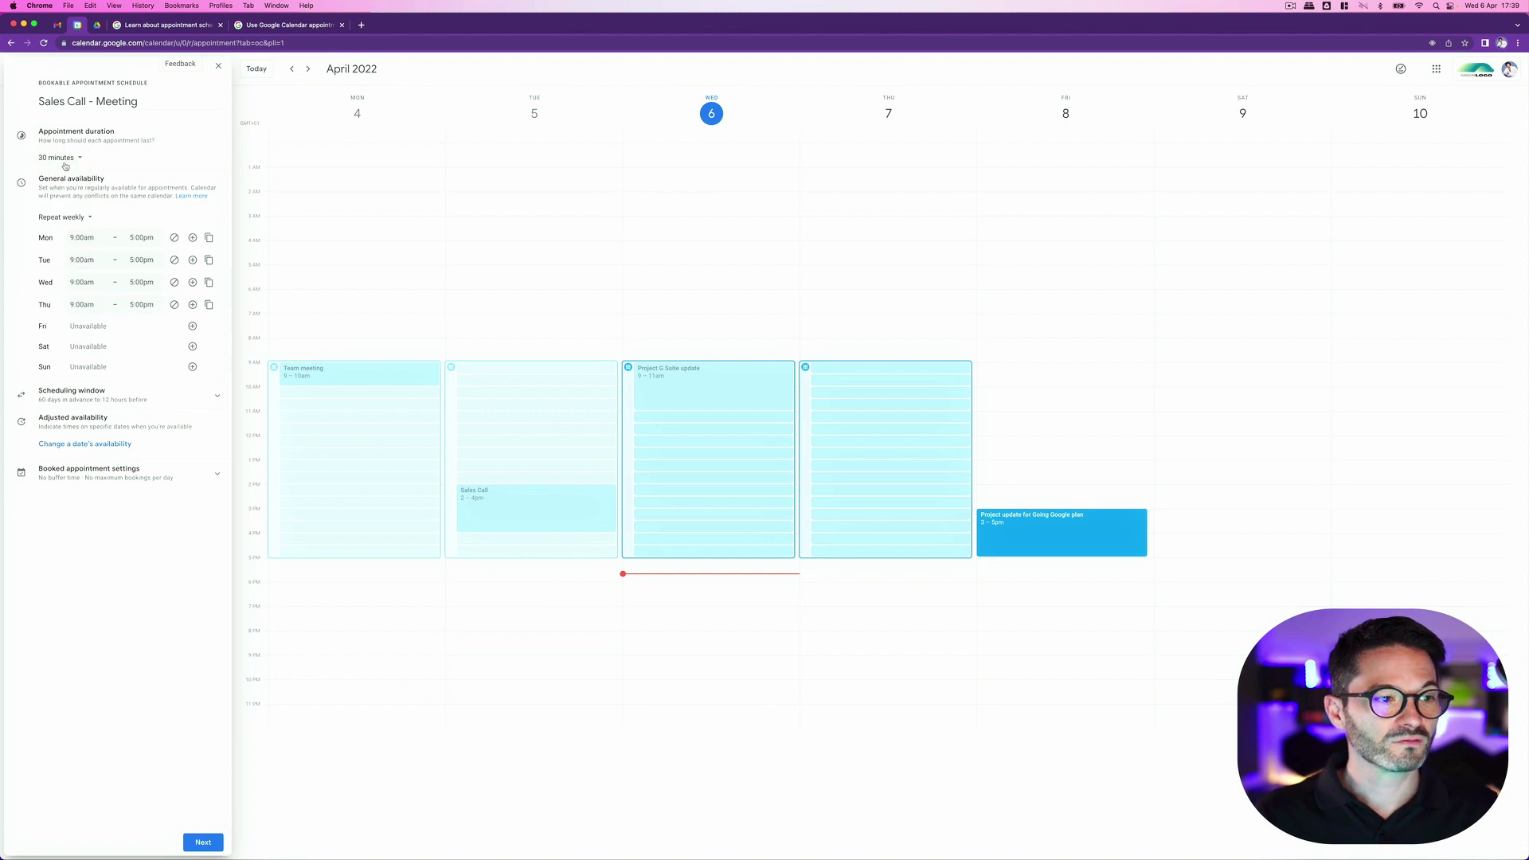
left_click(148, 306)
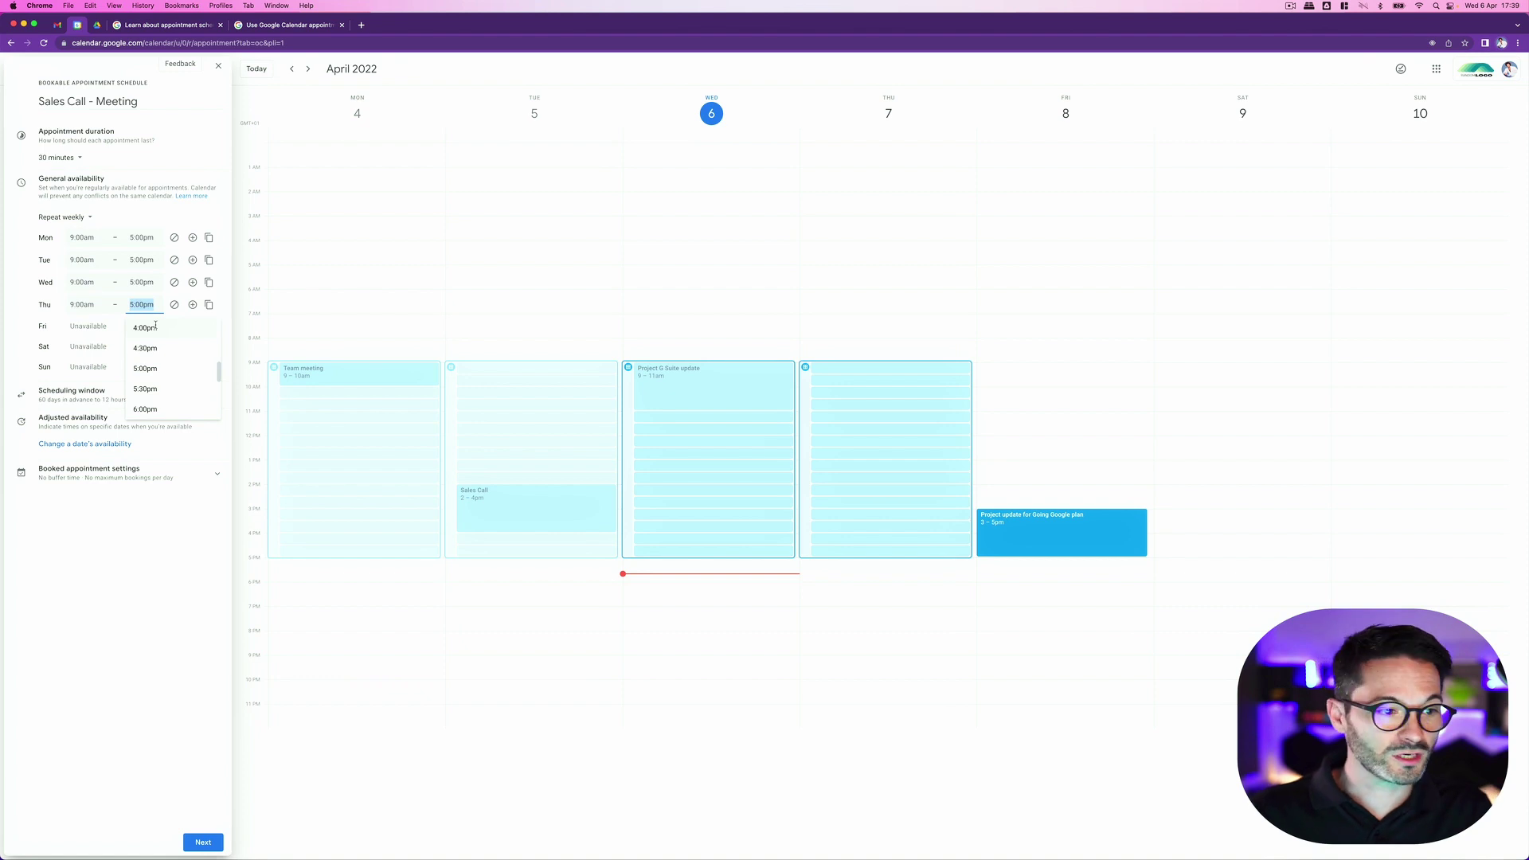
left_click(146, 328)
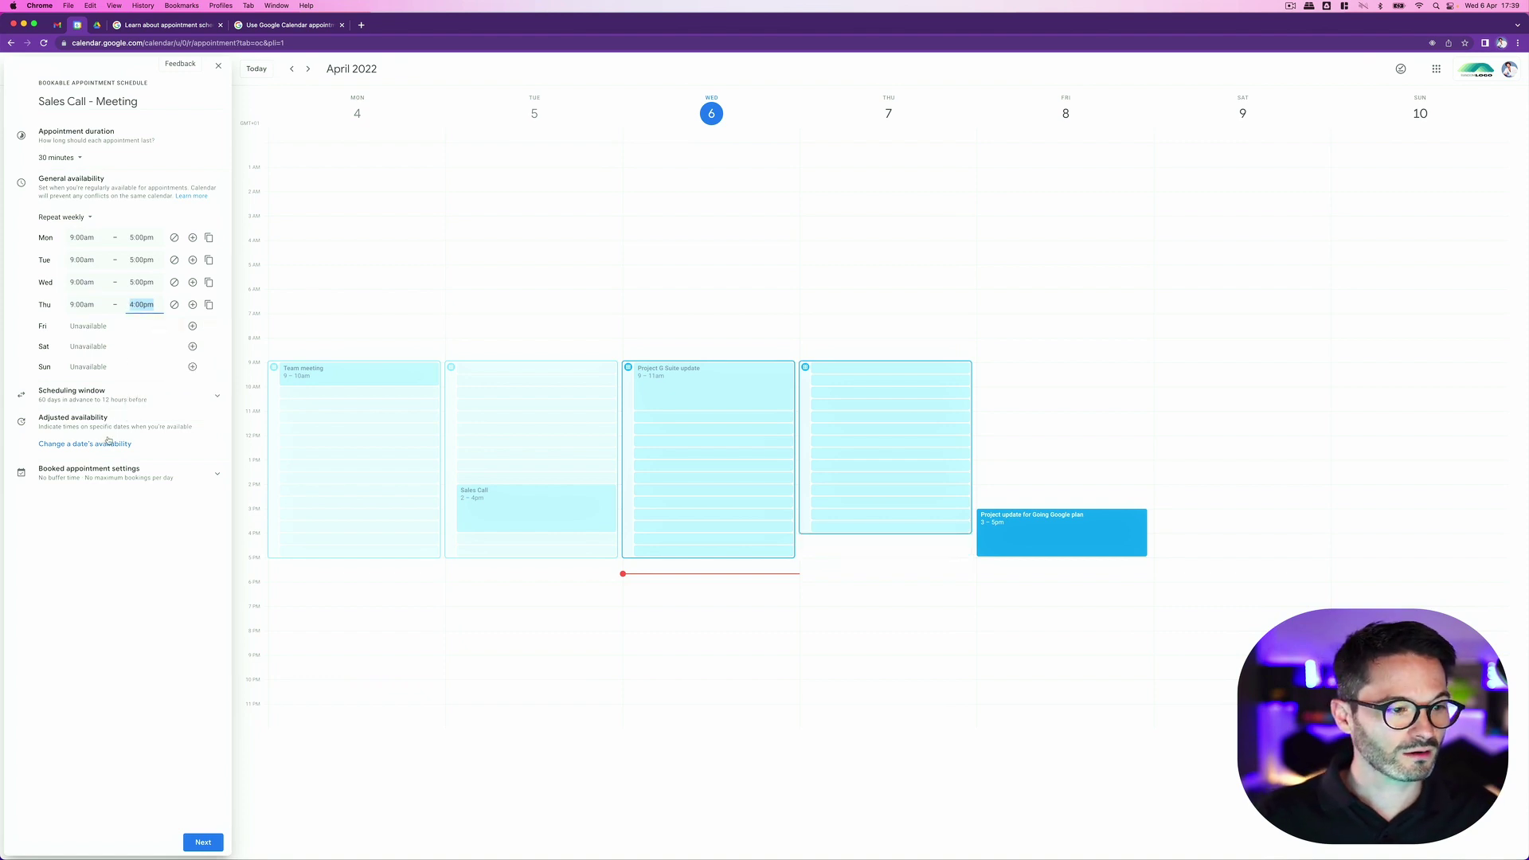
left_click(108, 396)
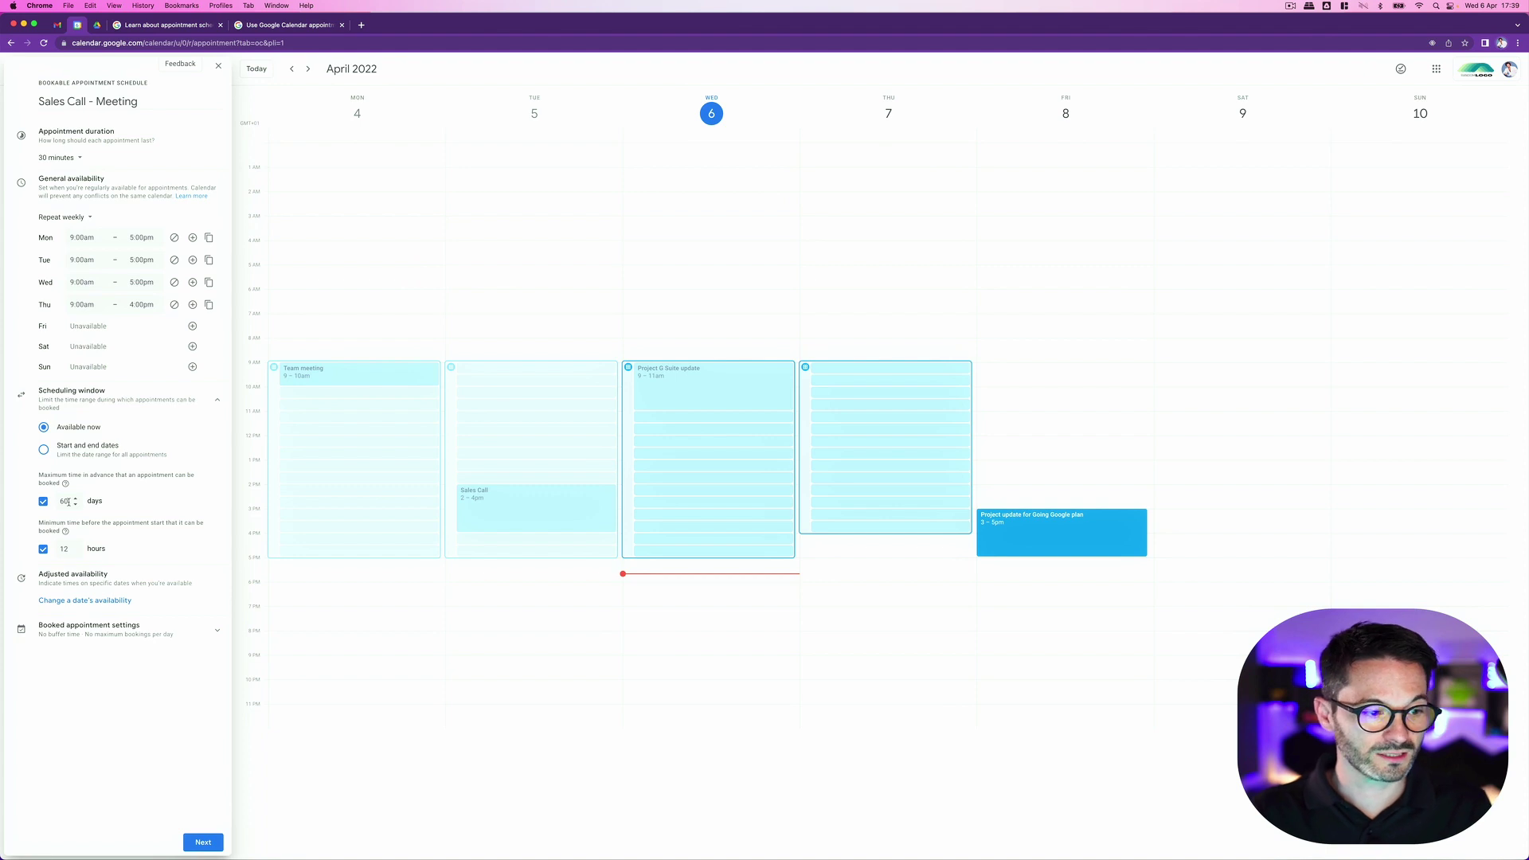
Step: Limit bookings to 30 days ahead with 6 hours' notice, discarding a trial 7 Apr override
left_click_drag(69, 501, 59, 501)
type("3")
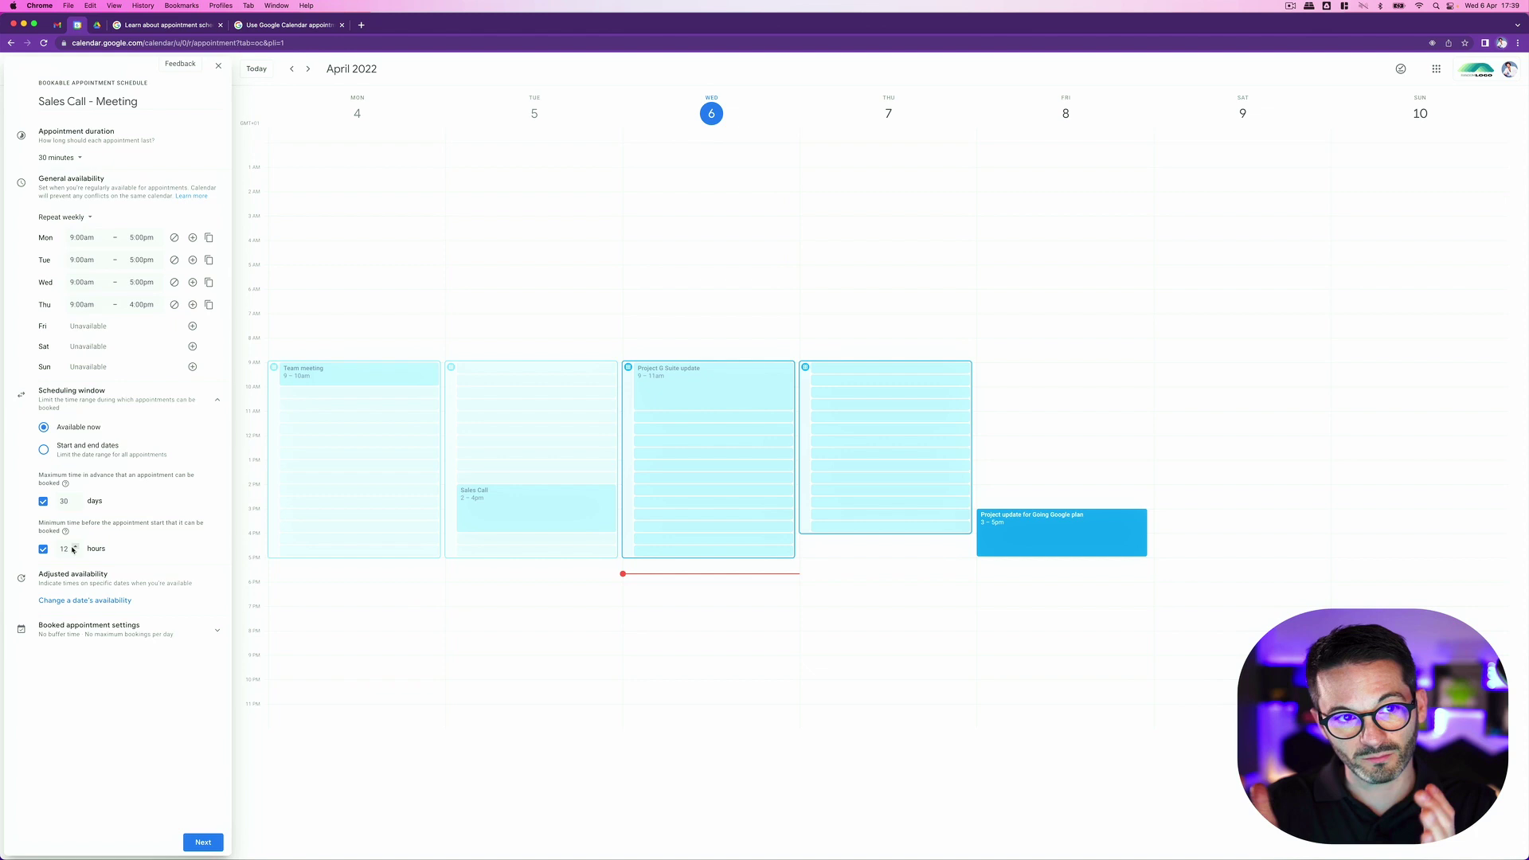
double_click(66, 550)
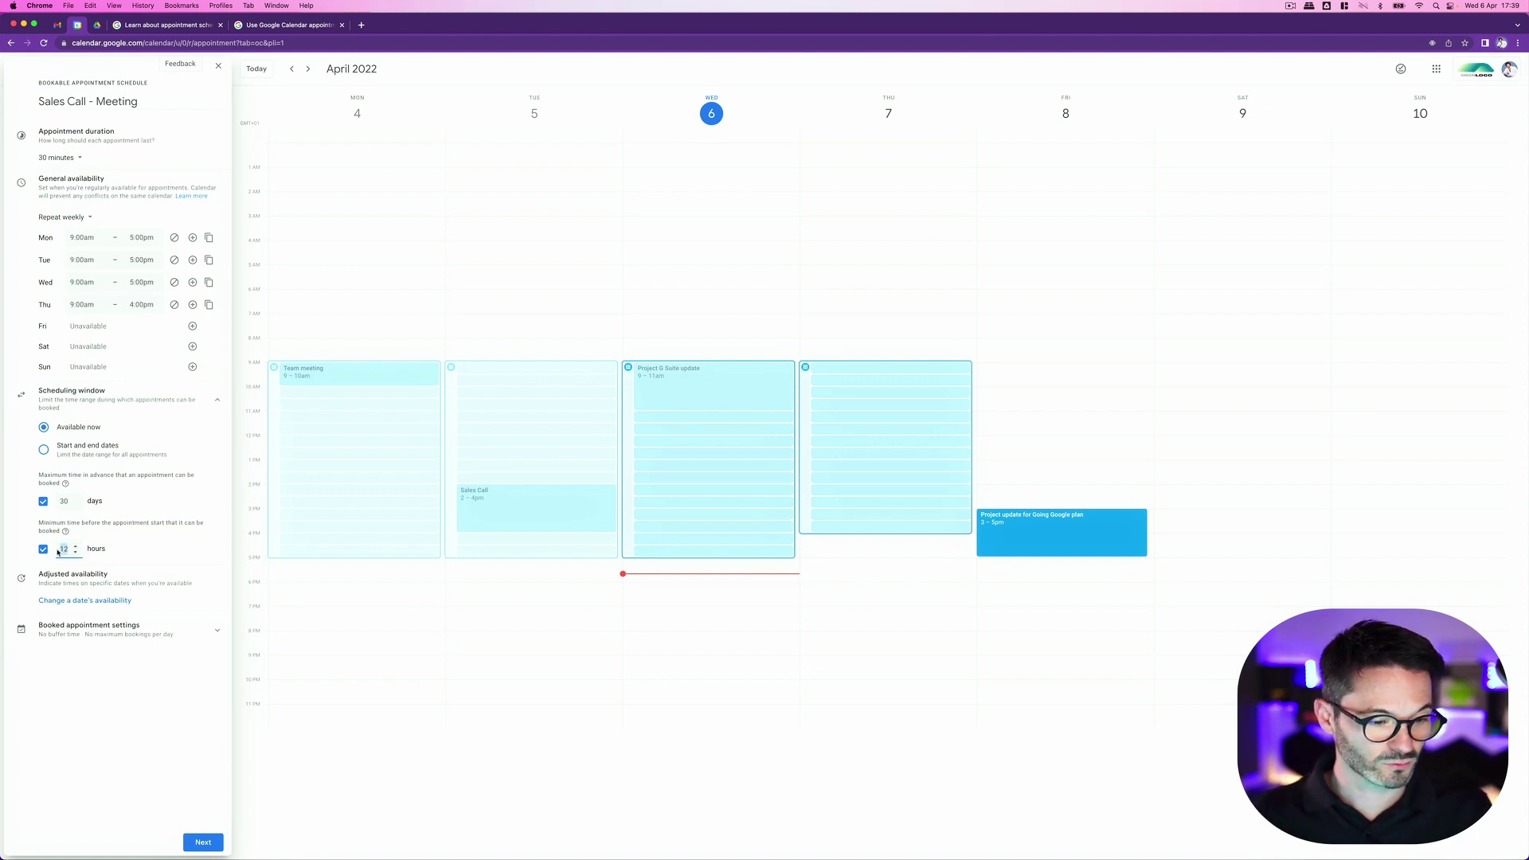
type("6")
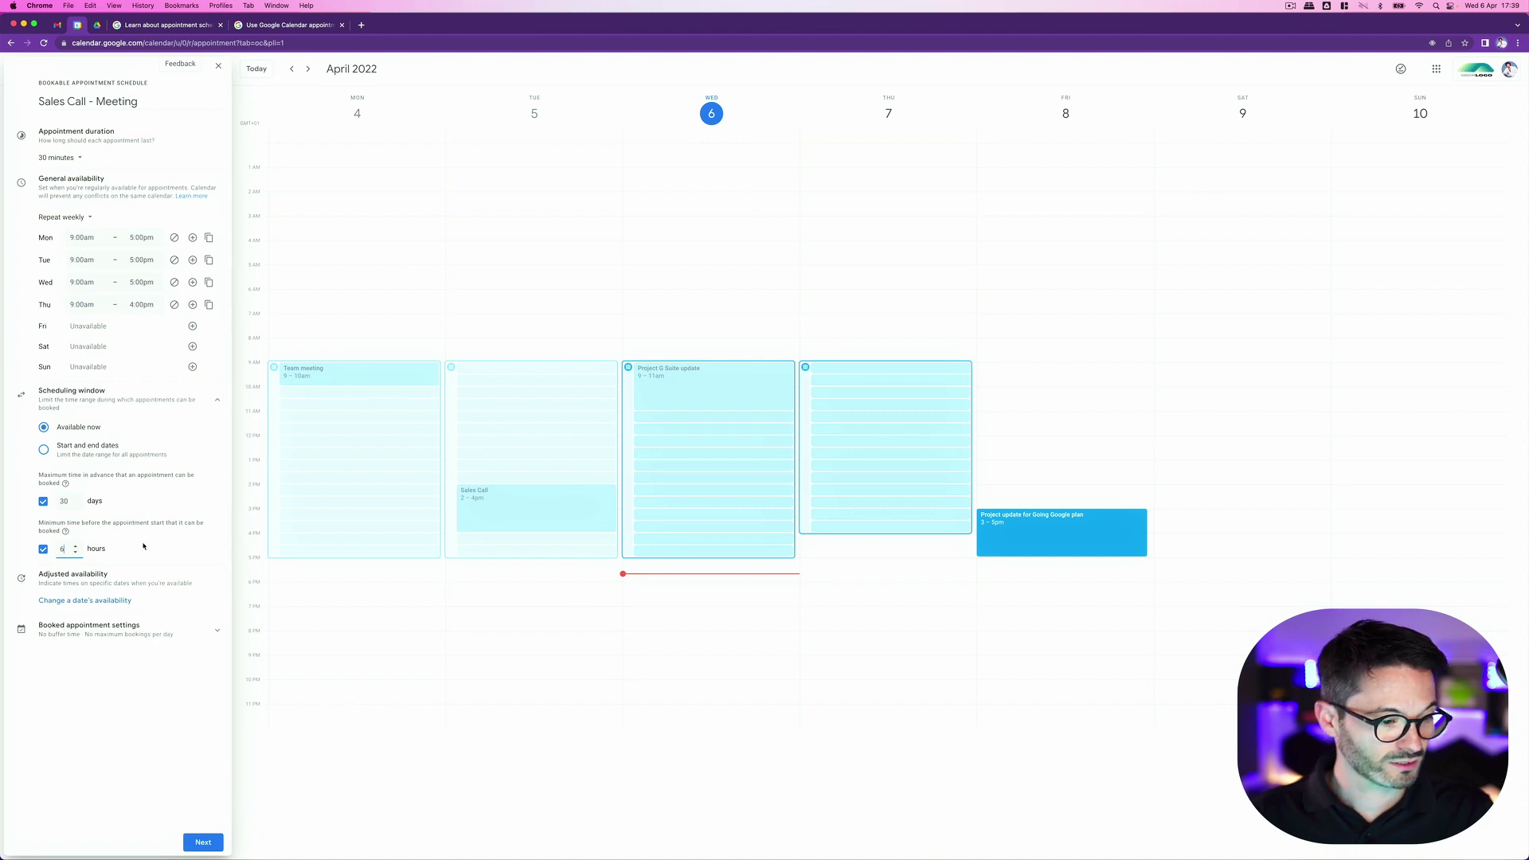
left_click(99, 601)
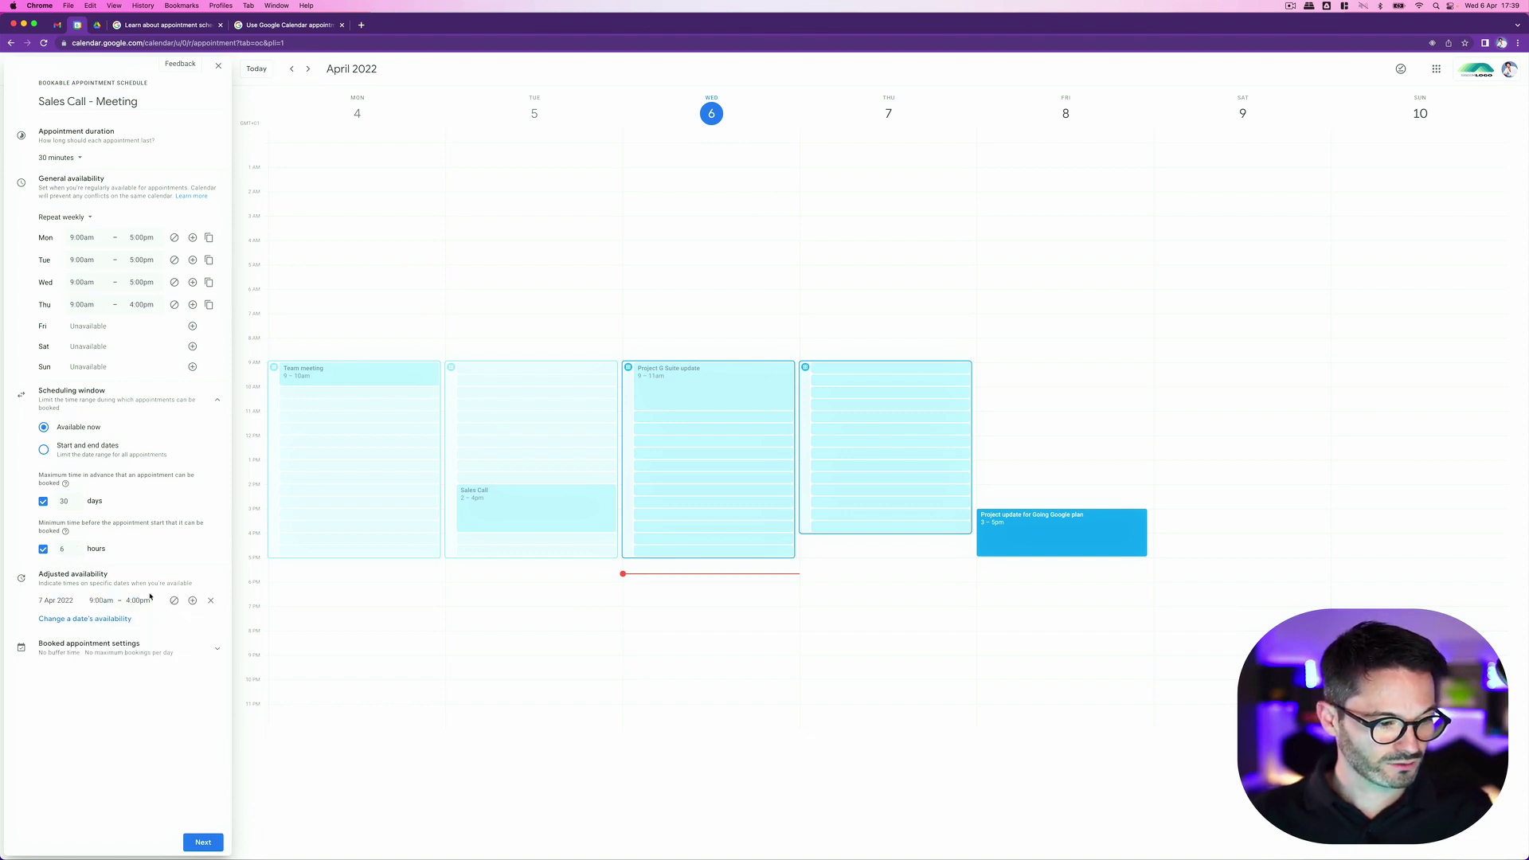
left_click(210, 600)
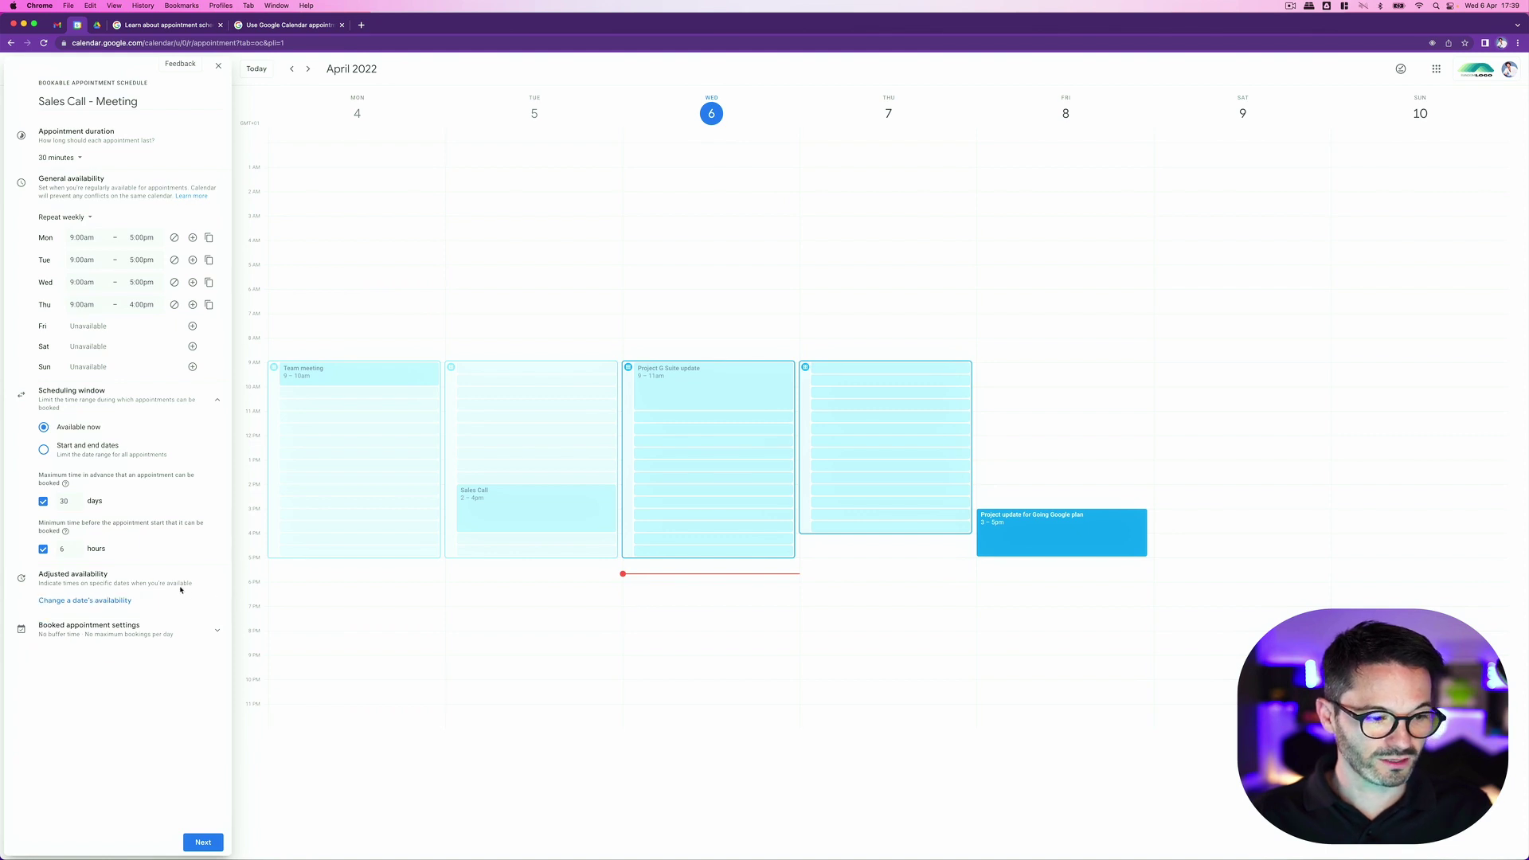
left_click(143, 634)
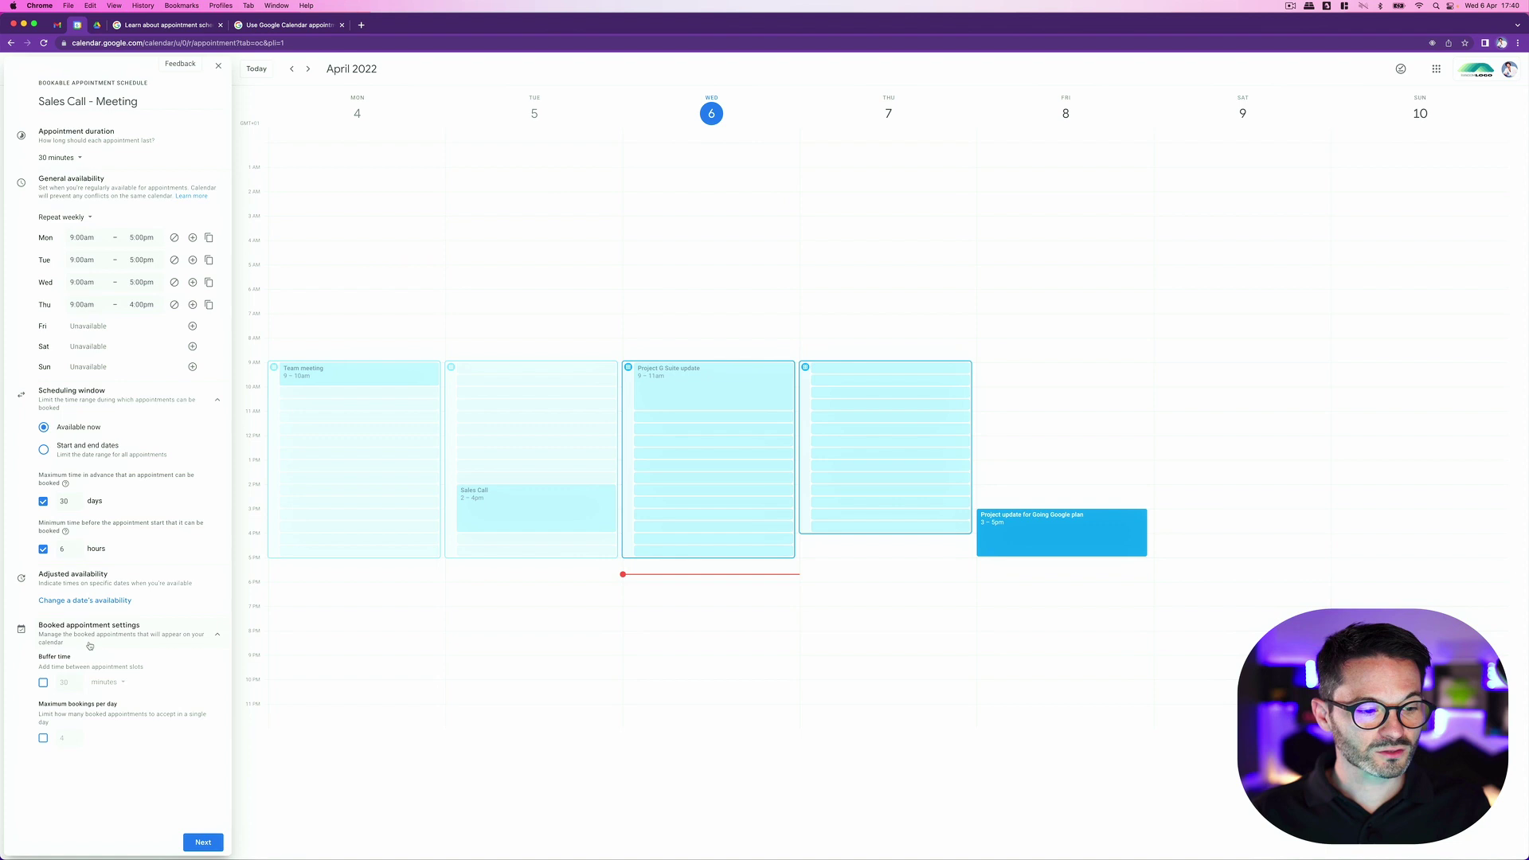
Step: Turn on a 30-minute buffer and a 4-bookings-per-day maximum, then go to the next page
left_click(43, 683)
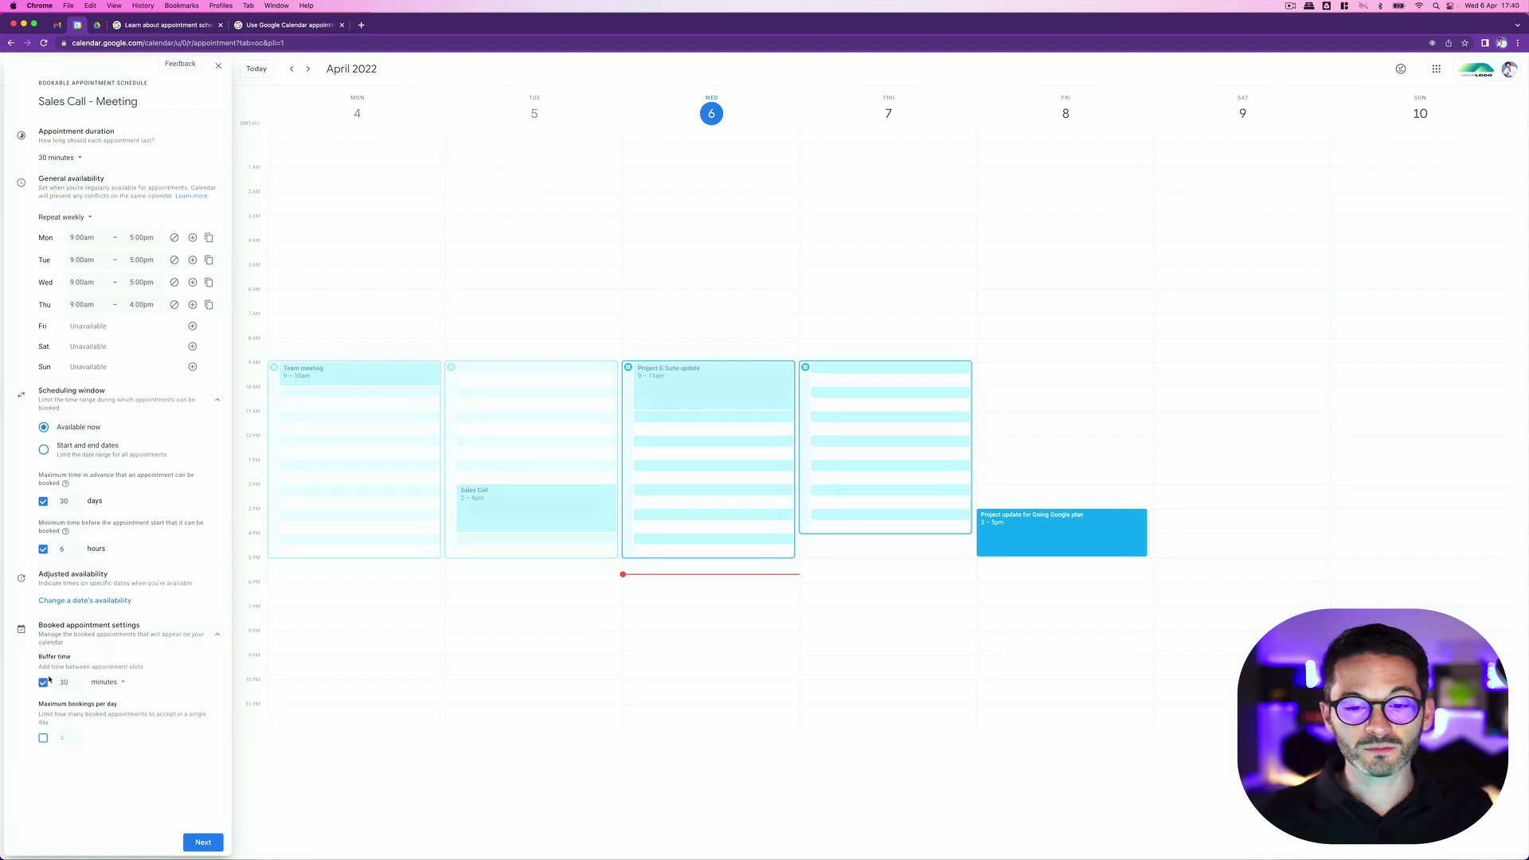
double_click(60, 683)
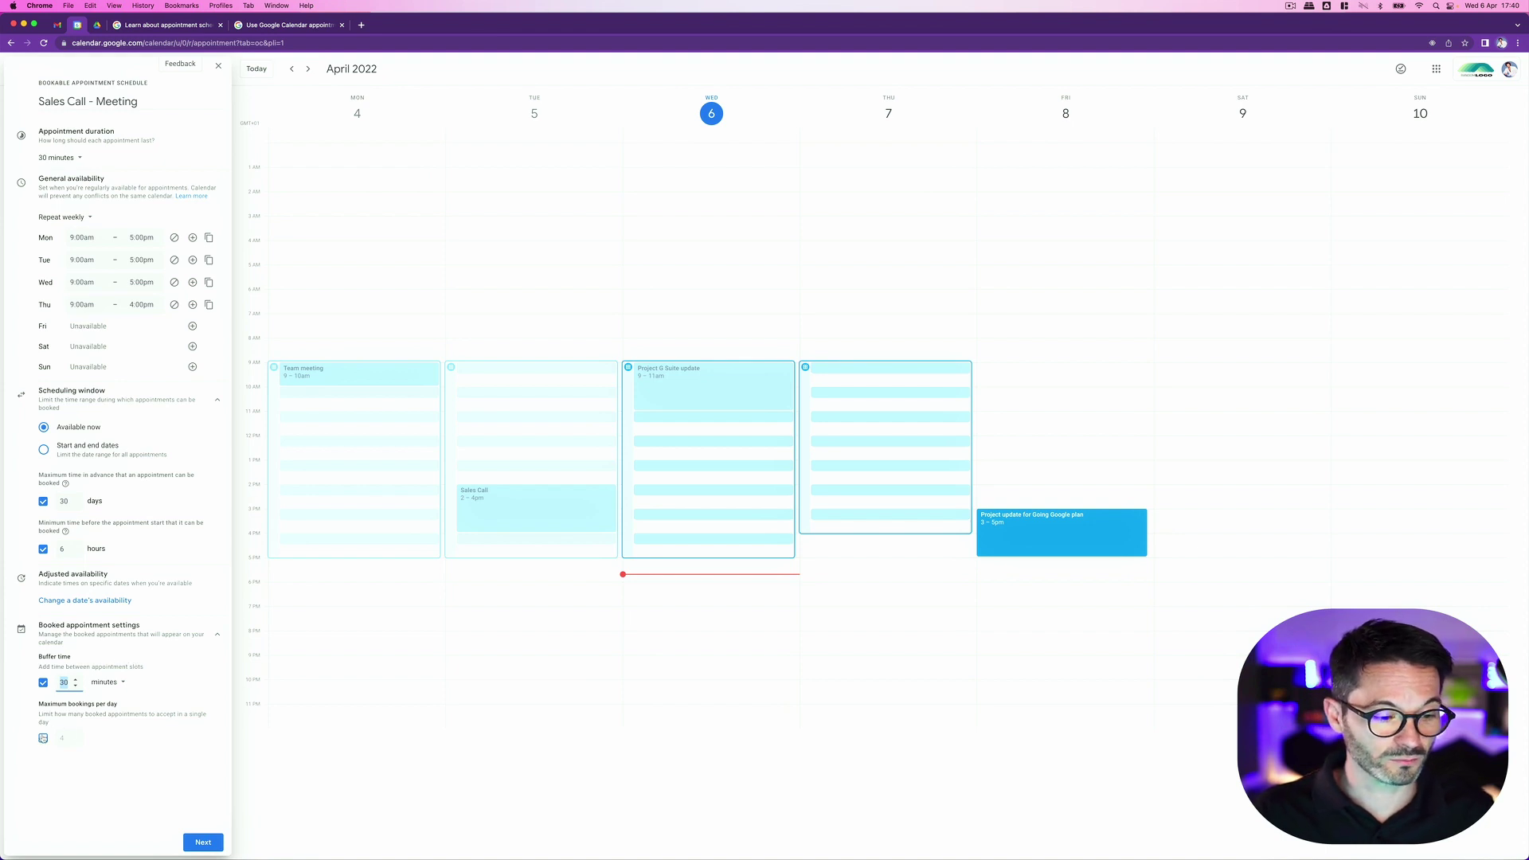
left_click(43, 738)
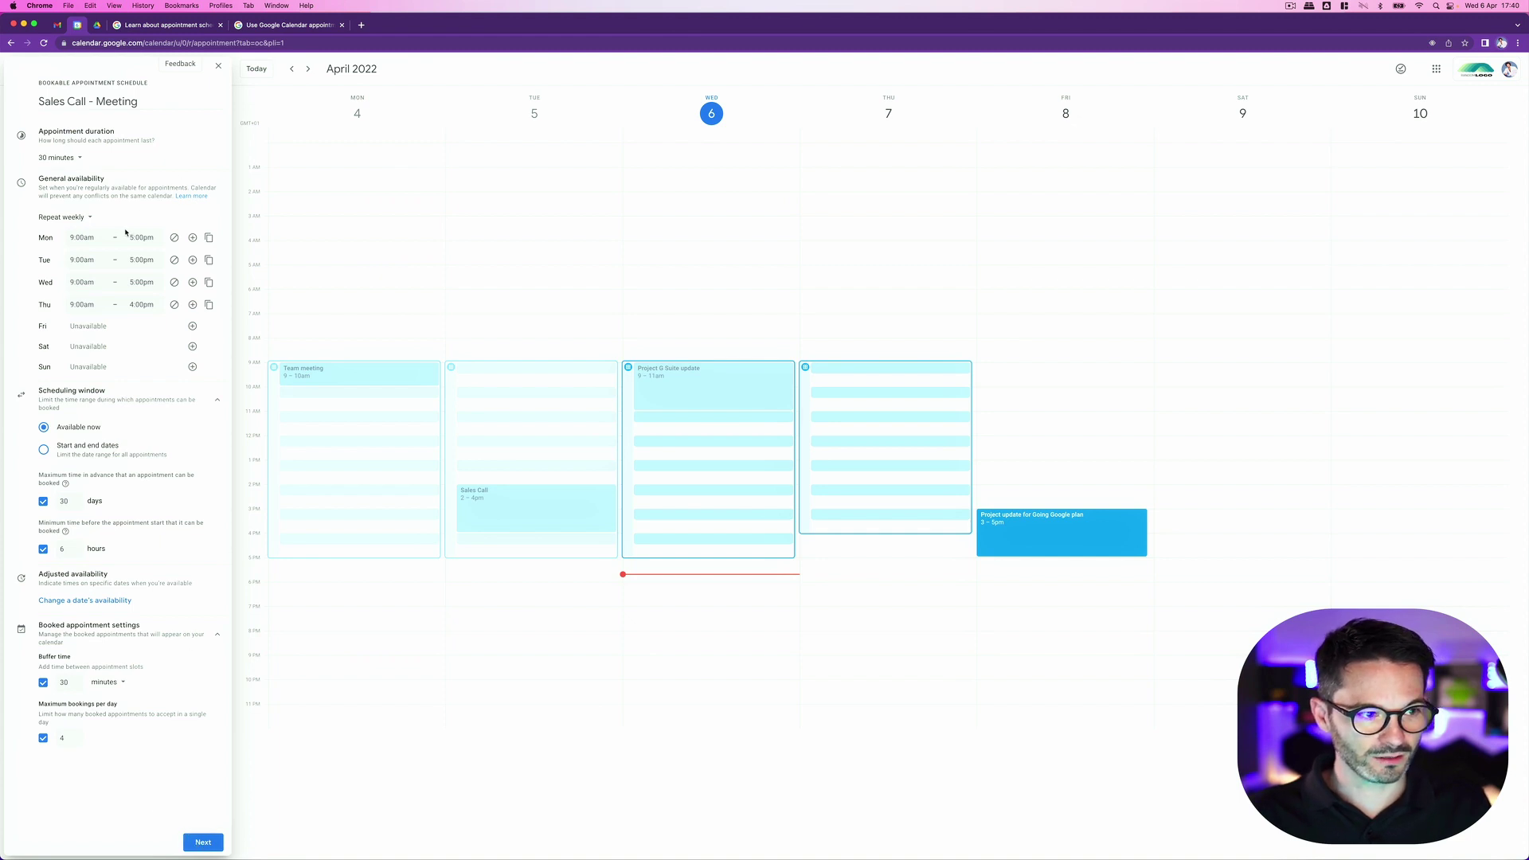
left_click(203, 842)
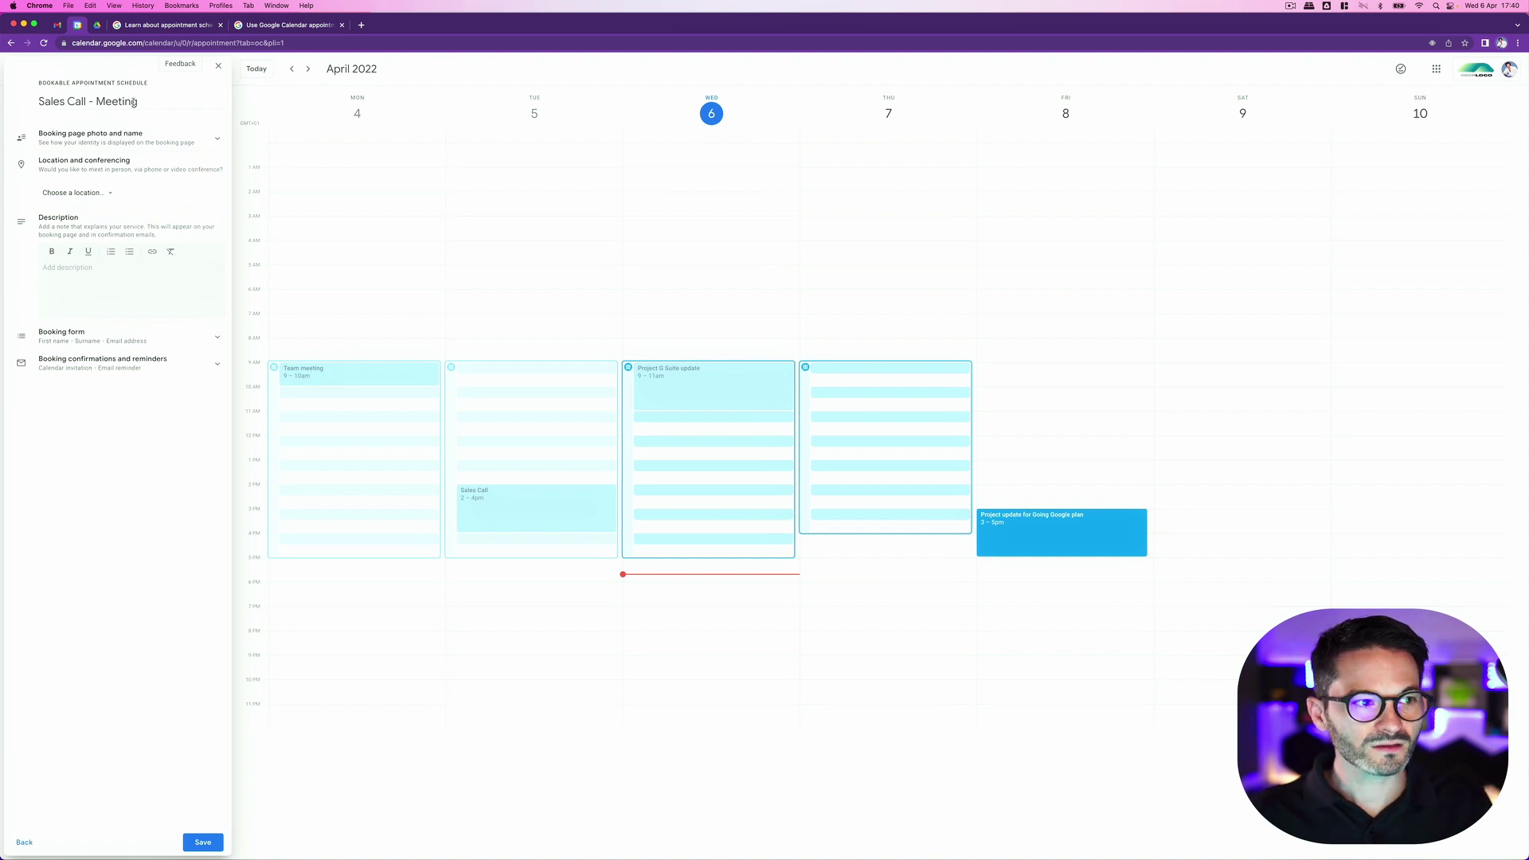
Step: Set the meeting location to Google Meet video conferencing
left_click_drag(140, 101, 34, 100)
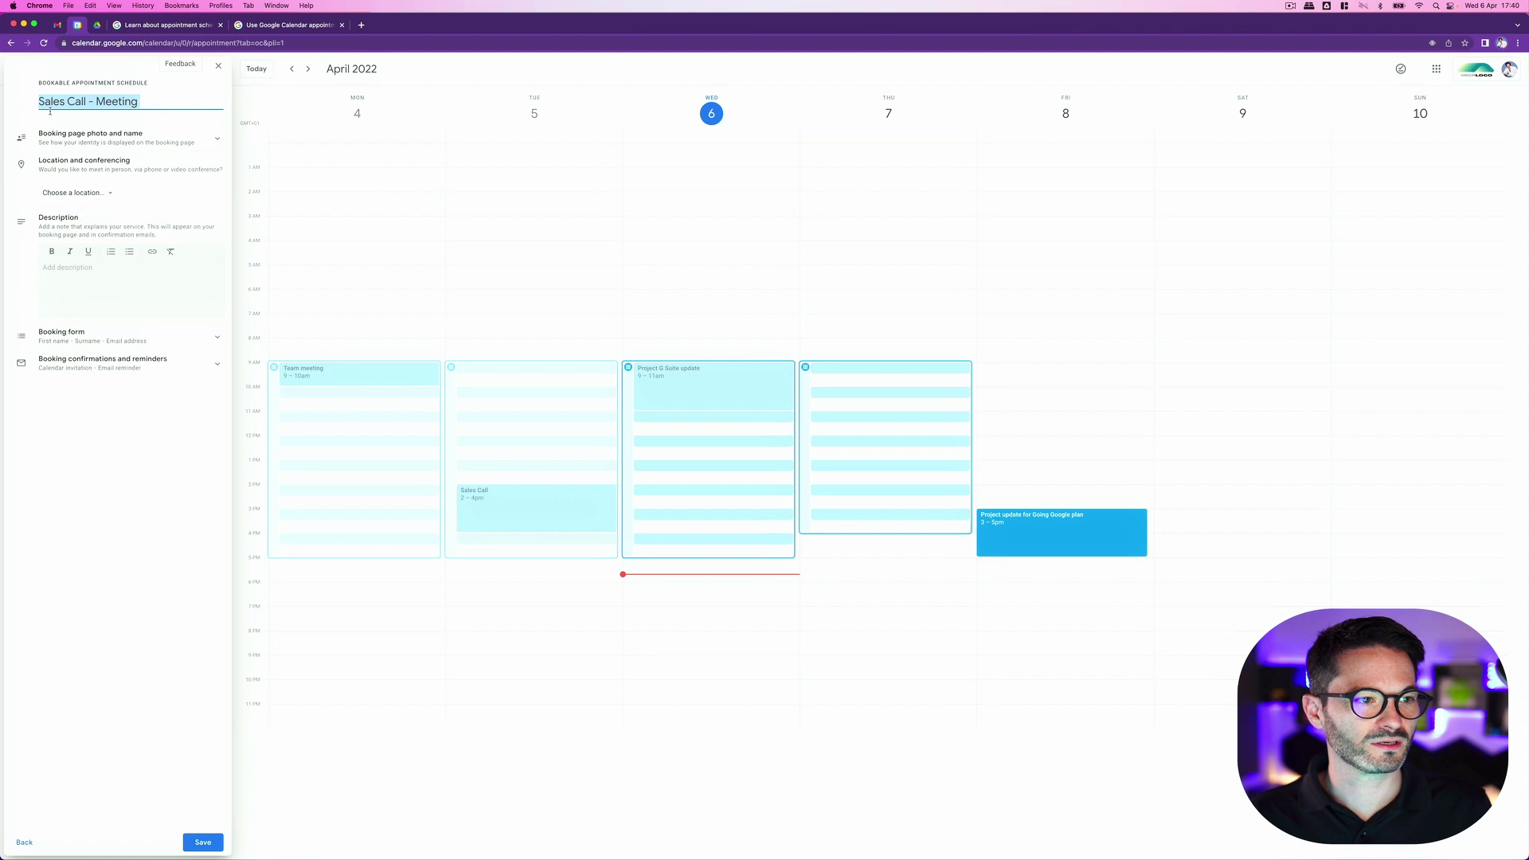
left_click(100, 135)
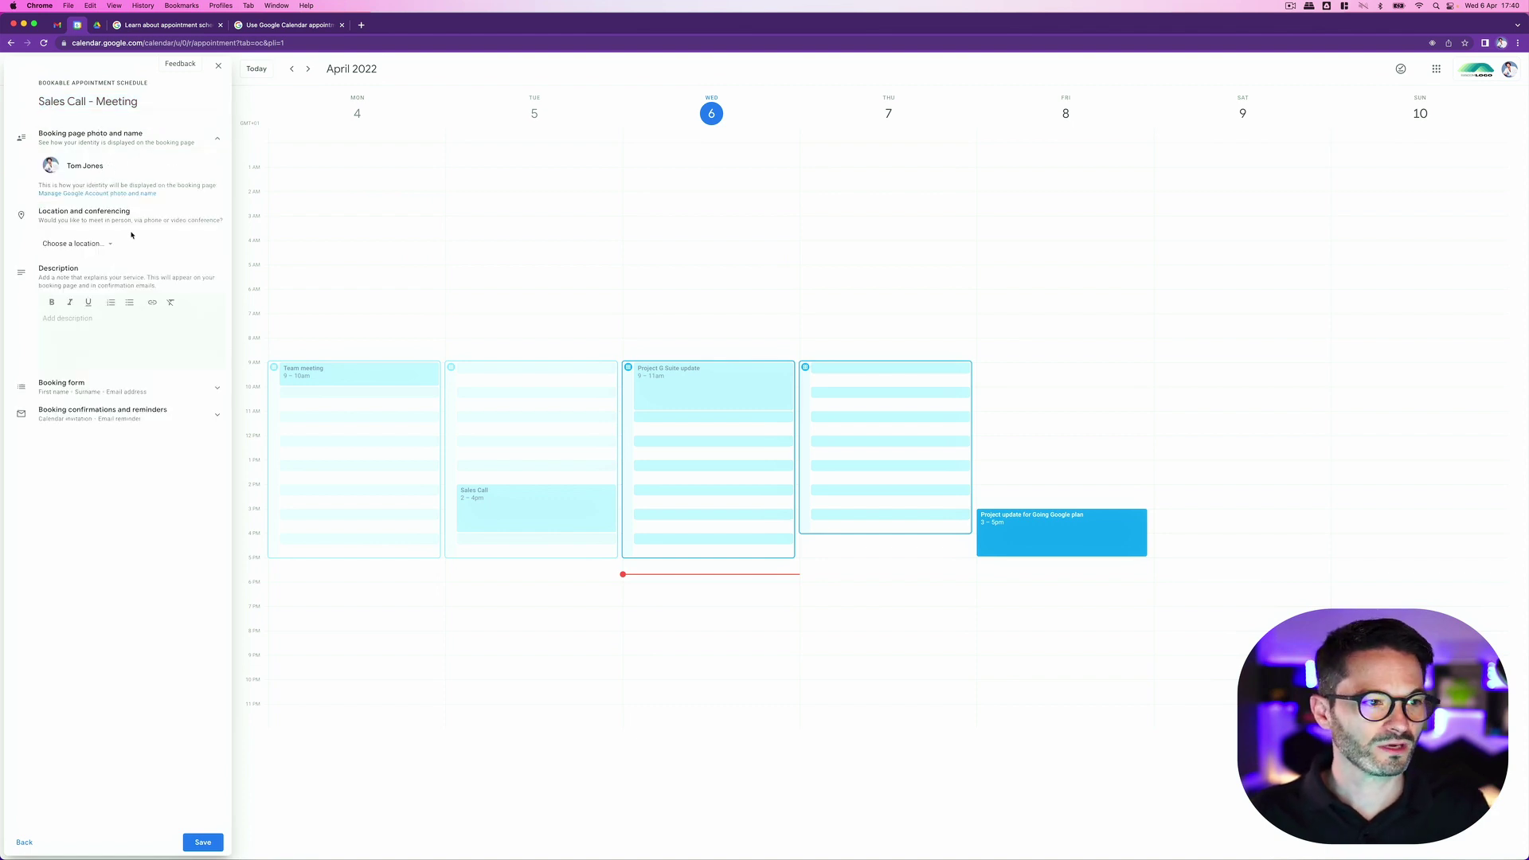
left_click(107, 246)
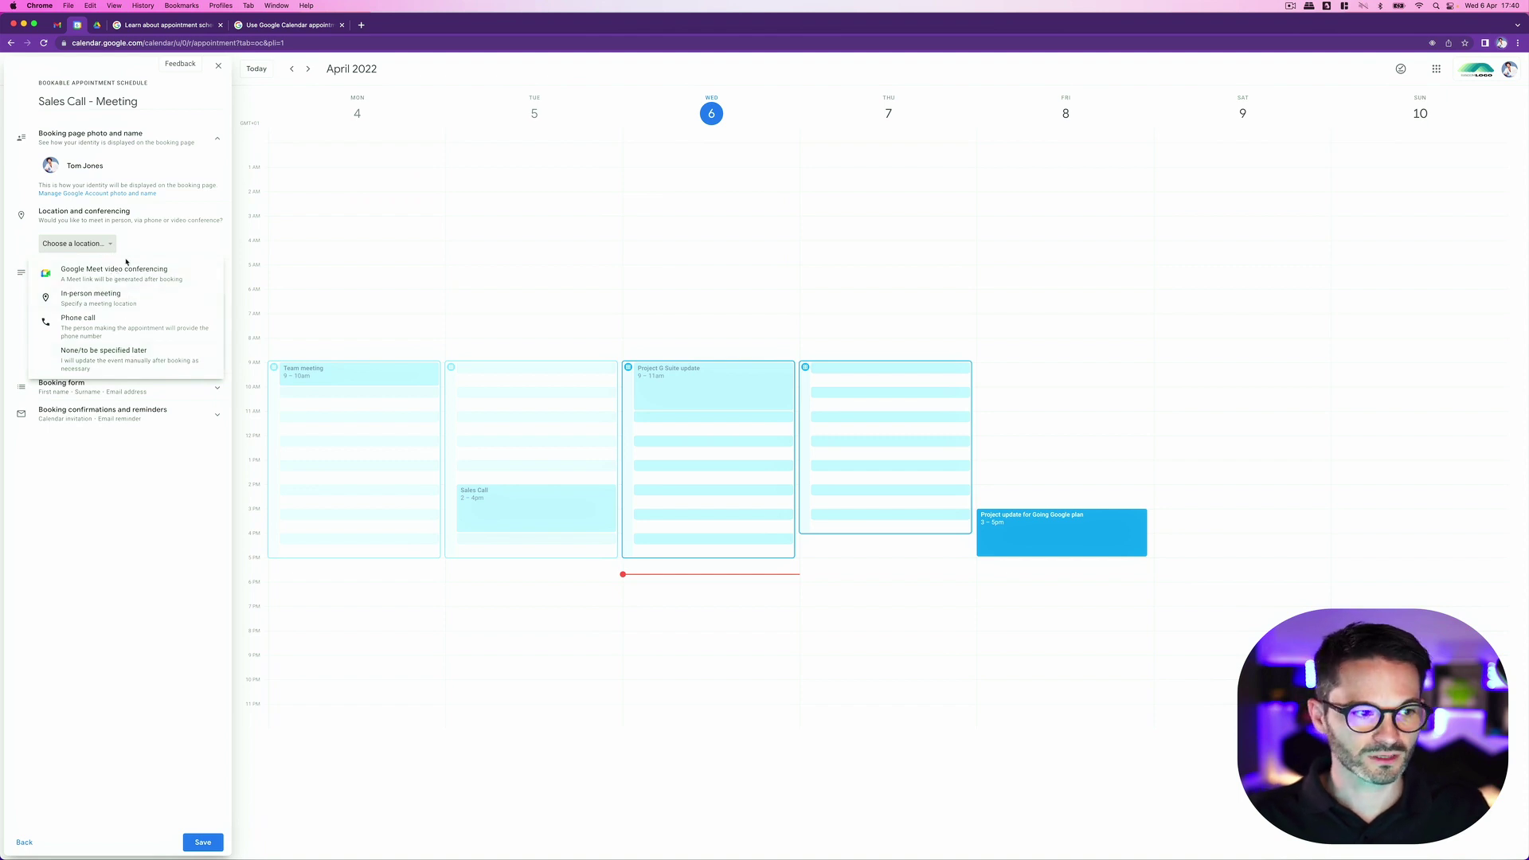
left_click(126, 279)
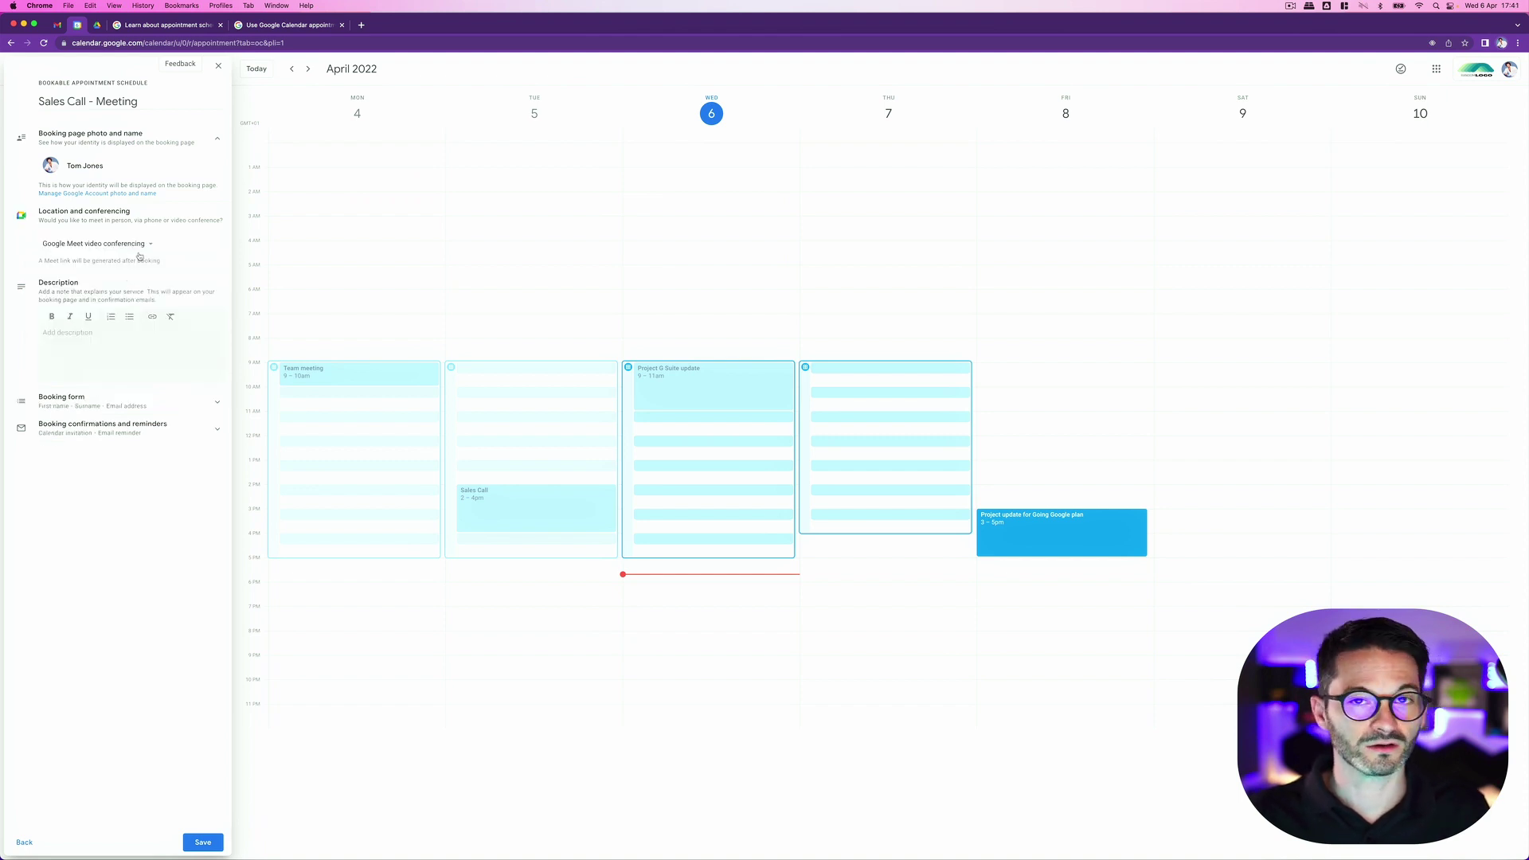
Step: Write an 'Agenda' description bulleting Introductions, IT Infrastructure, Discovery Questions and Next Steps
left_click(62, 341)
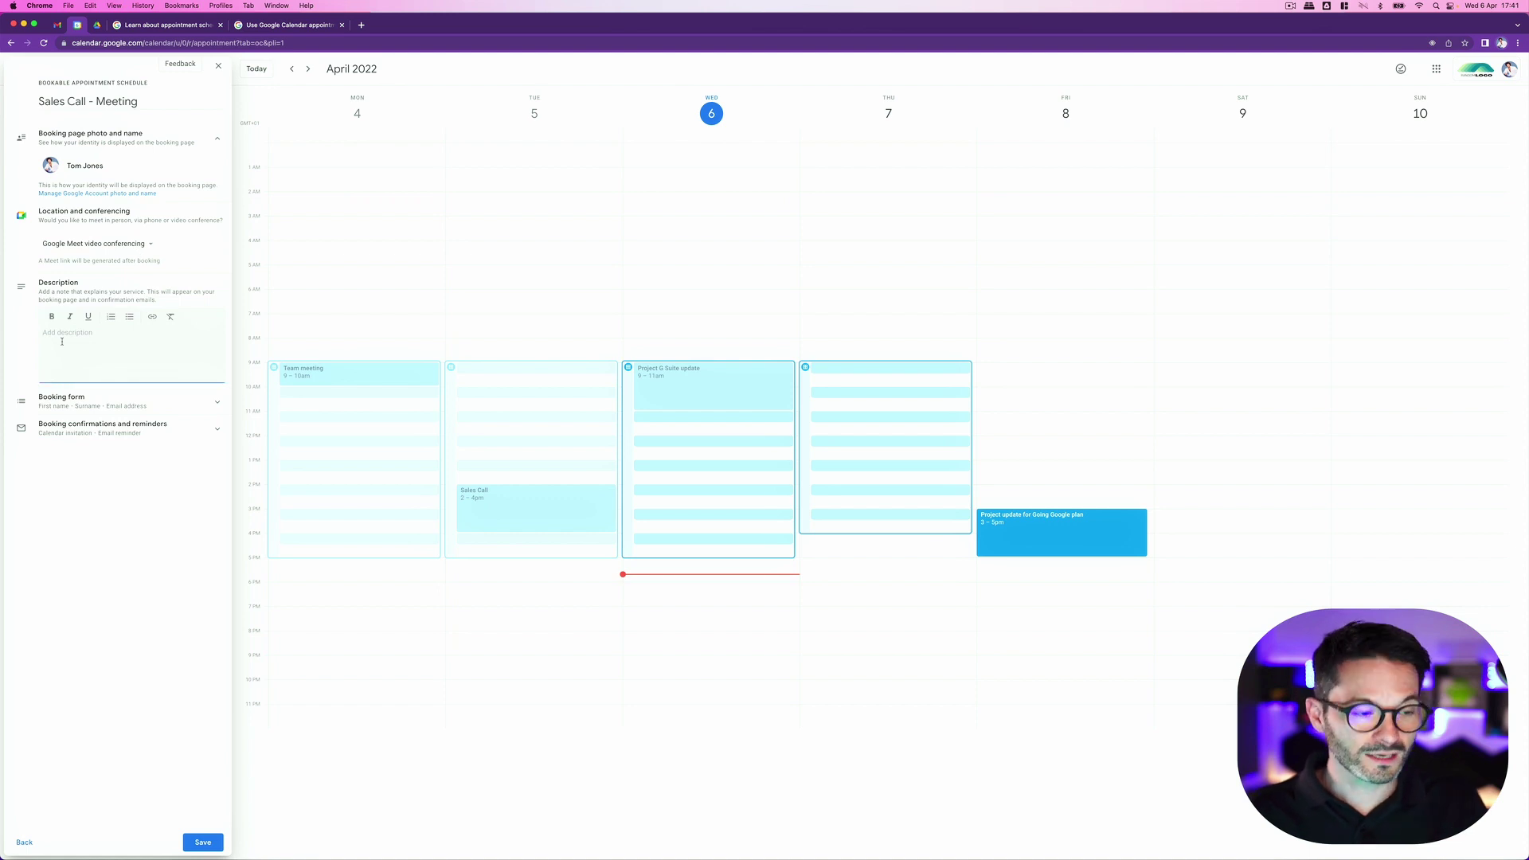
type("Agend")
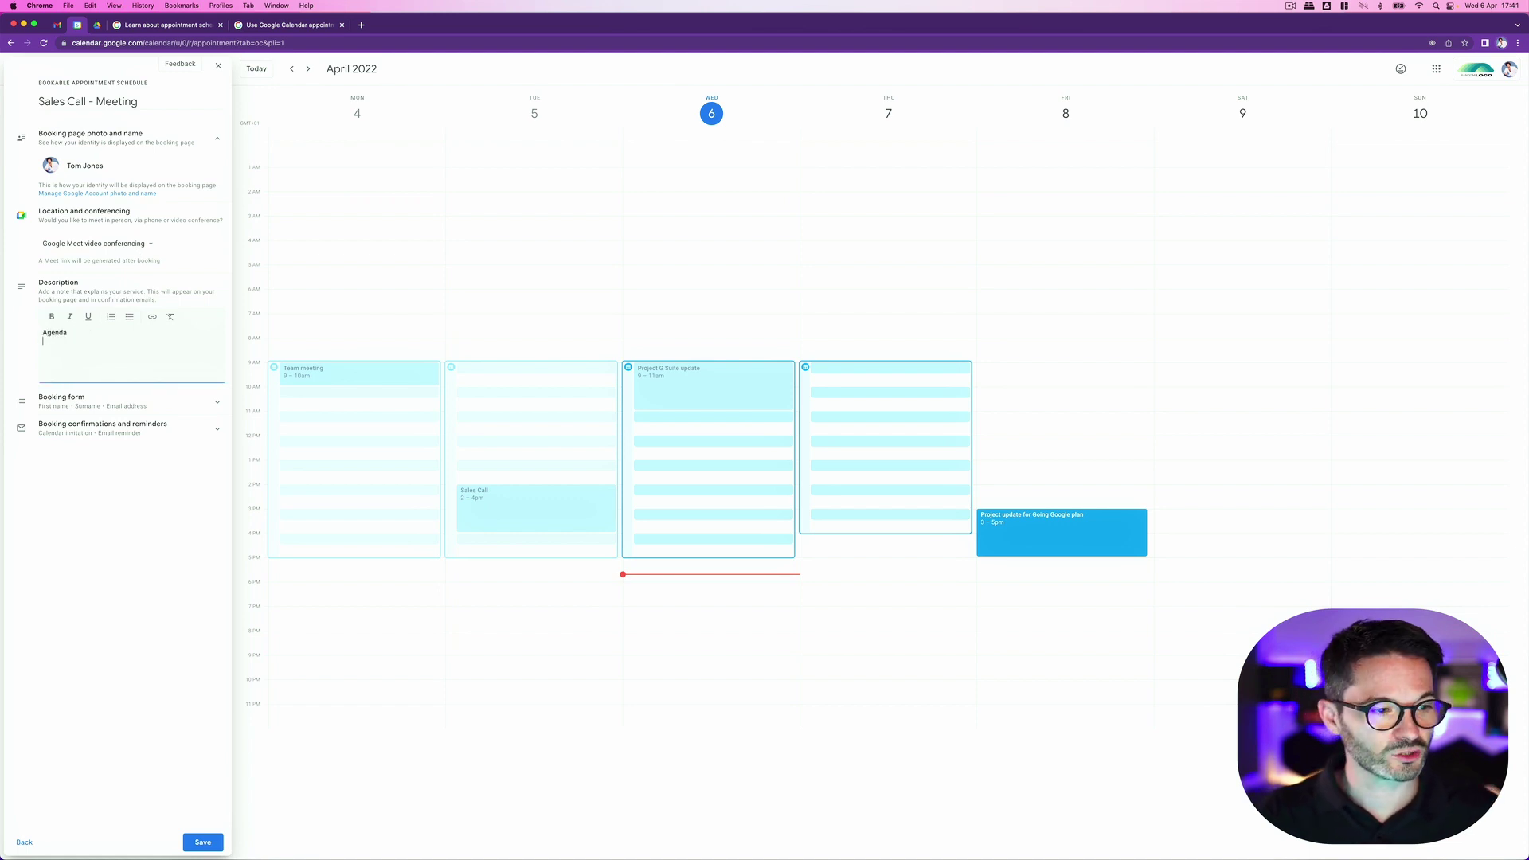
type("a")
key("Return")
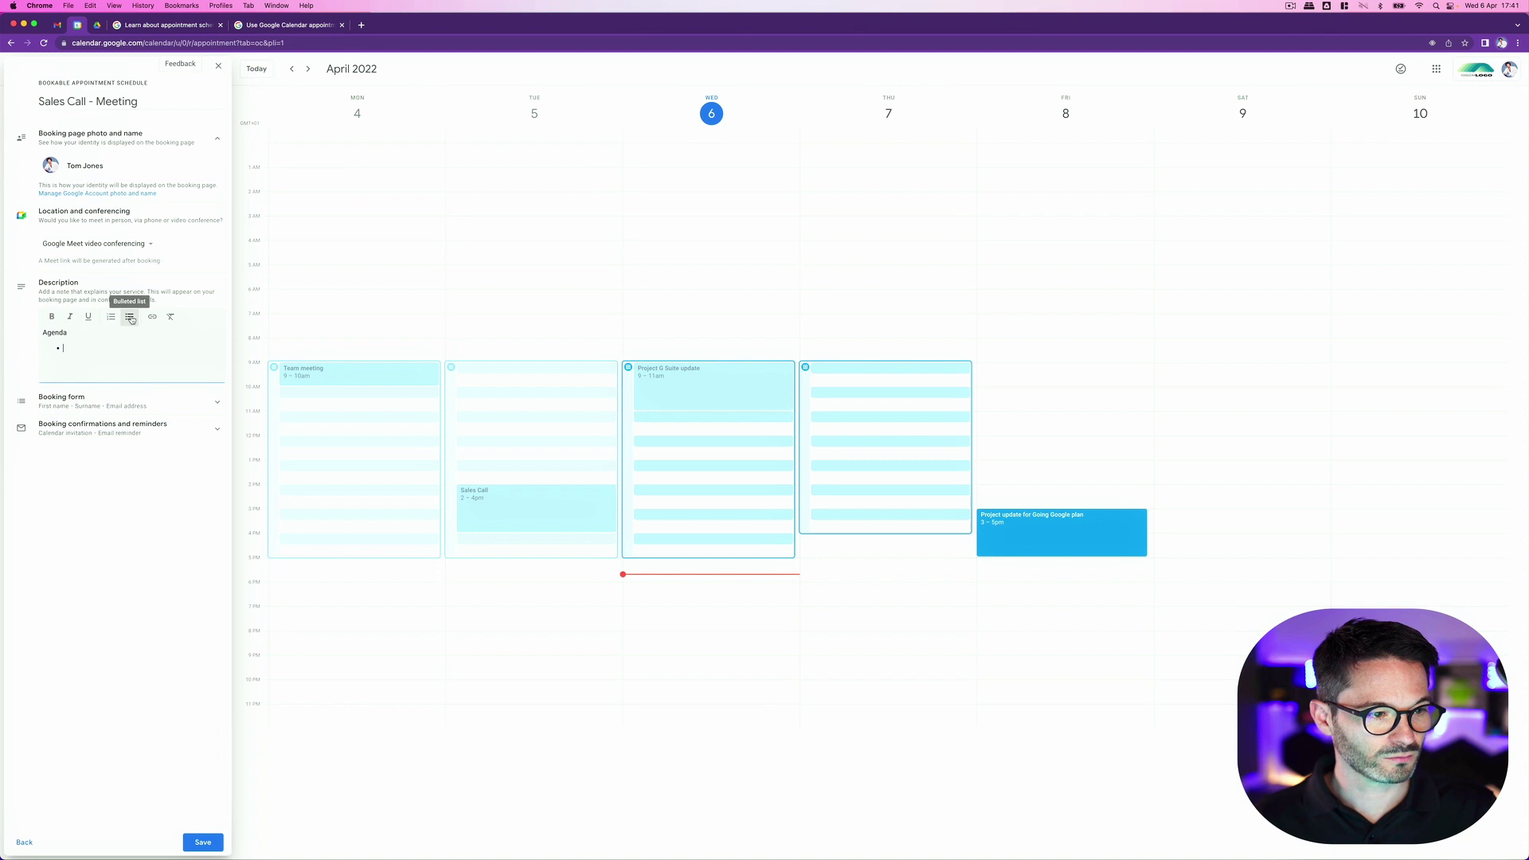
left_click(130, 317)
type("Introductions")
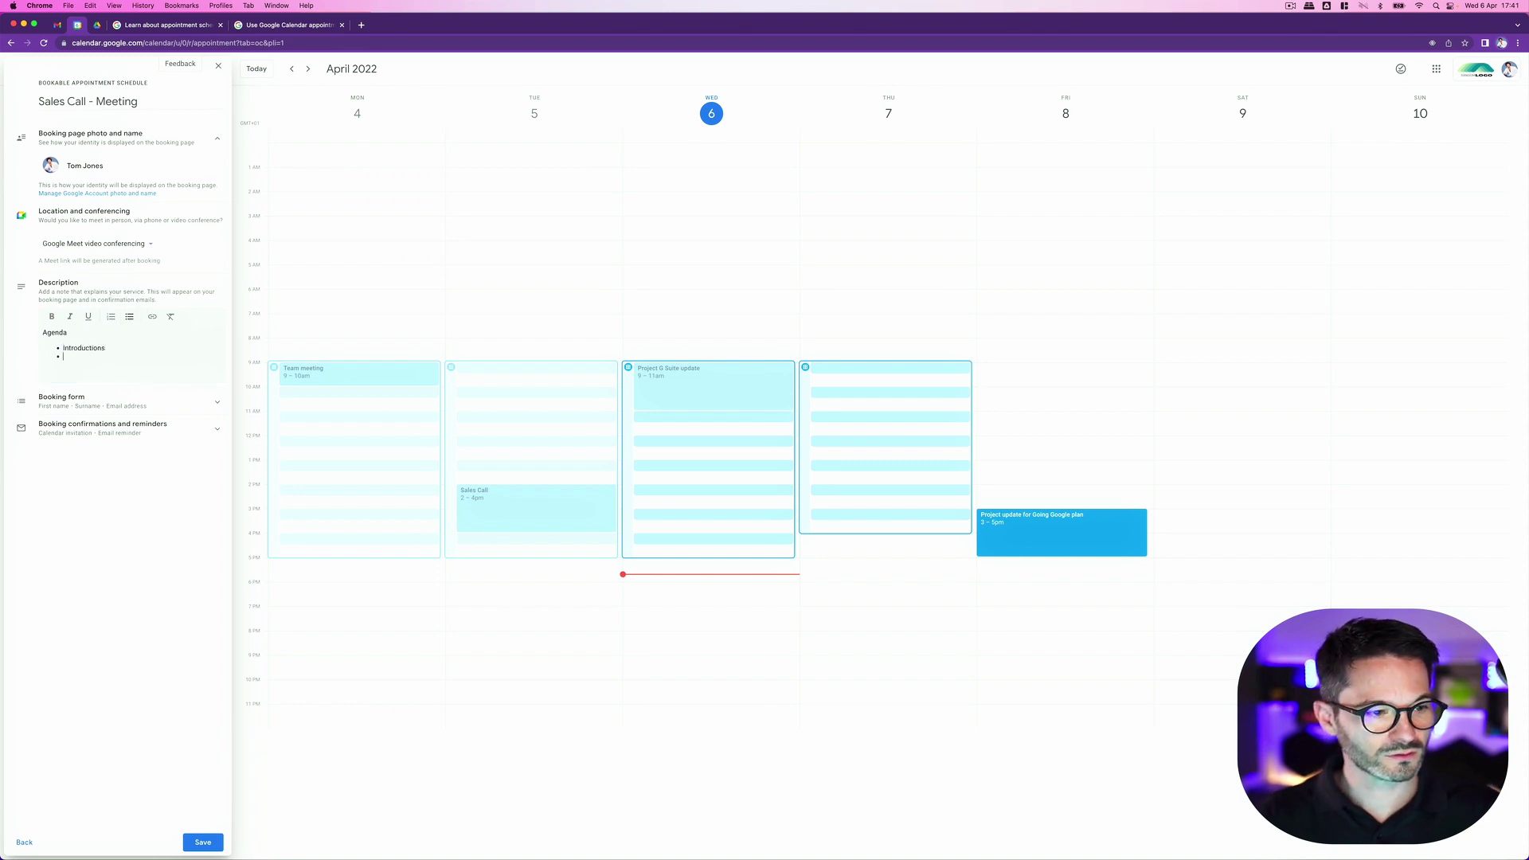
key("Return")
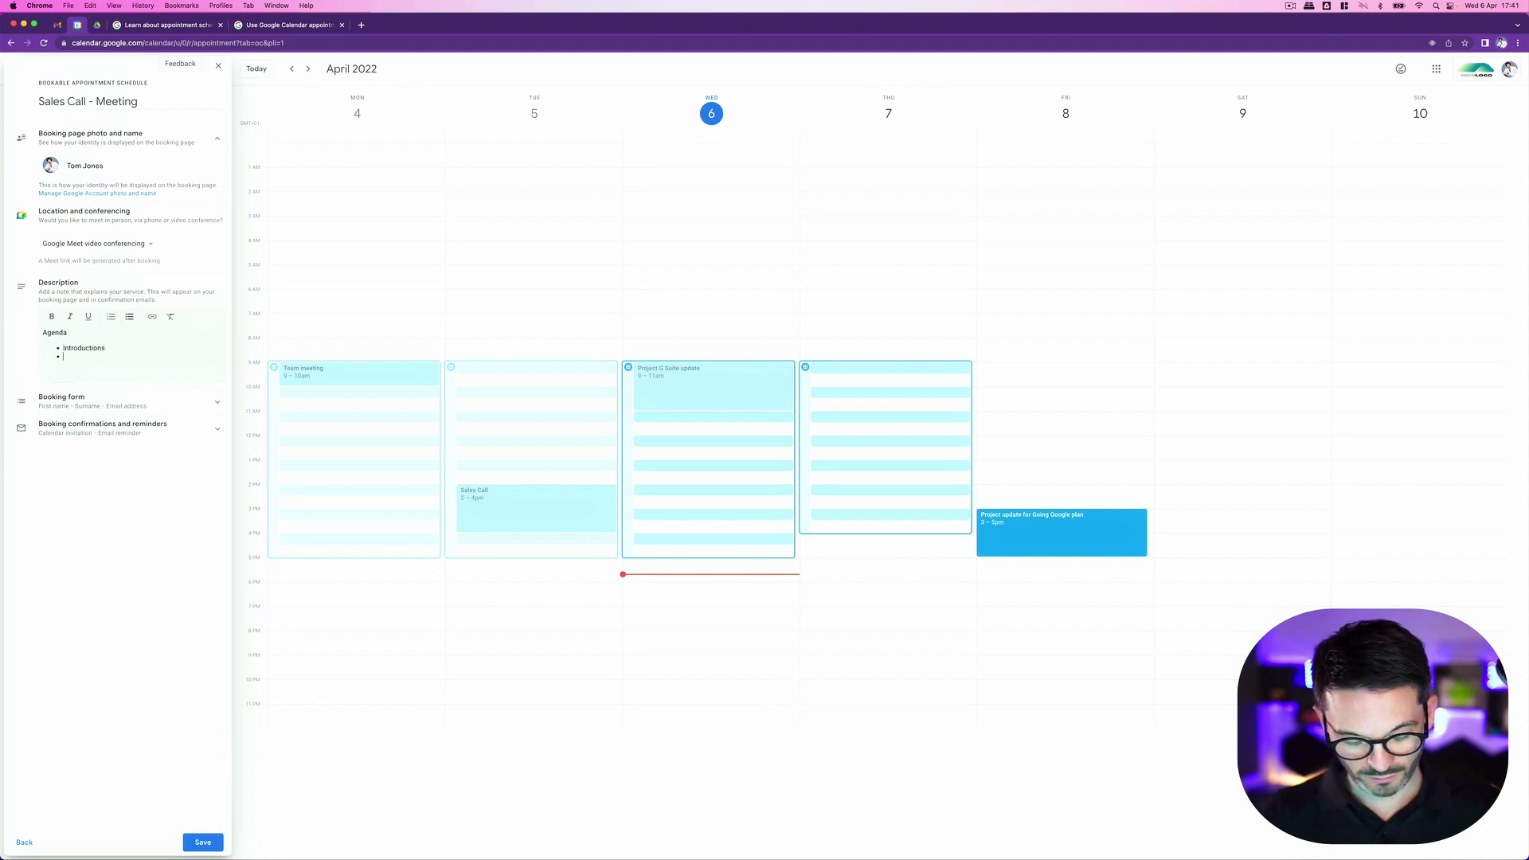
type("IT INfrac")
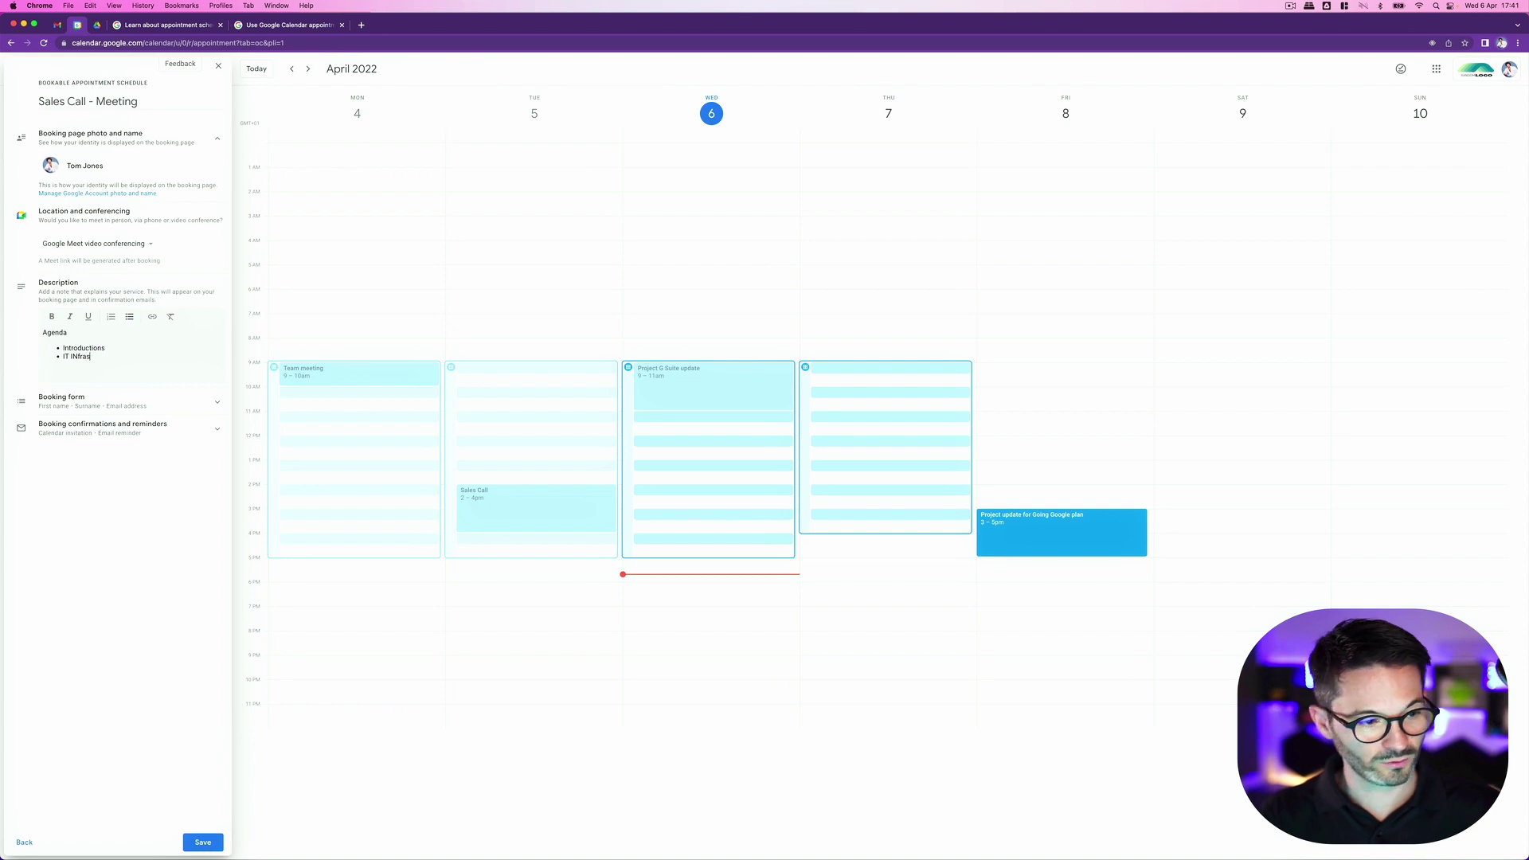
key("BackSpace")
key("BackSpace")
key("BackSpace")
key("BackSpace")
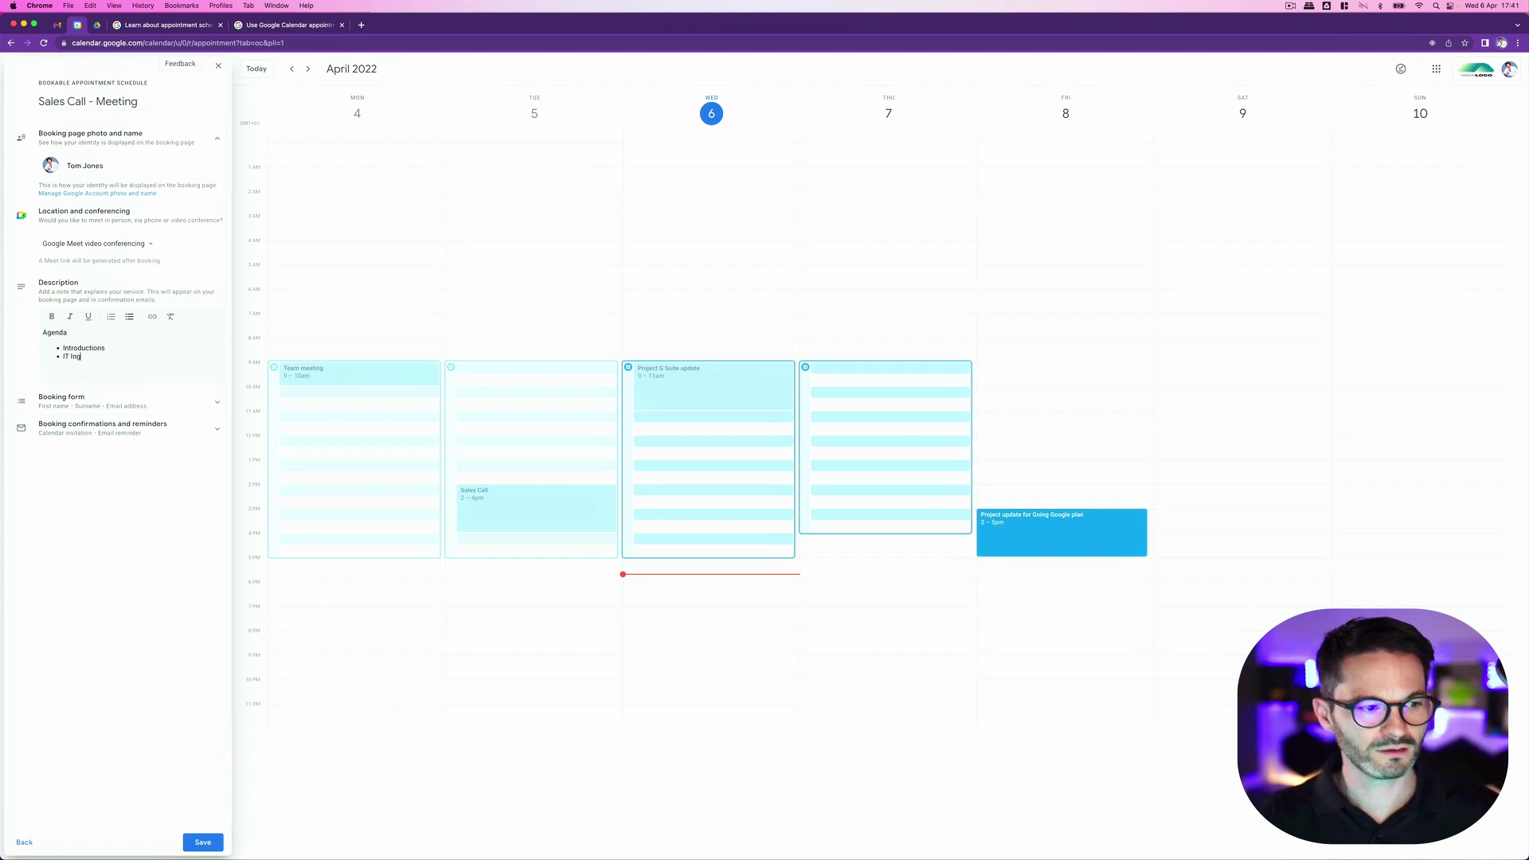
type("nfrast")
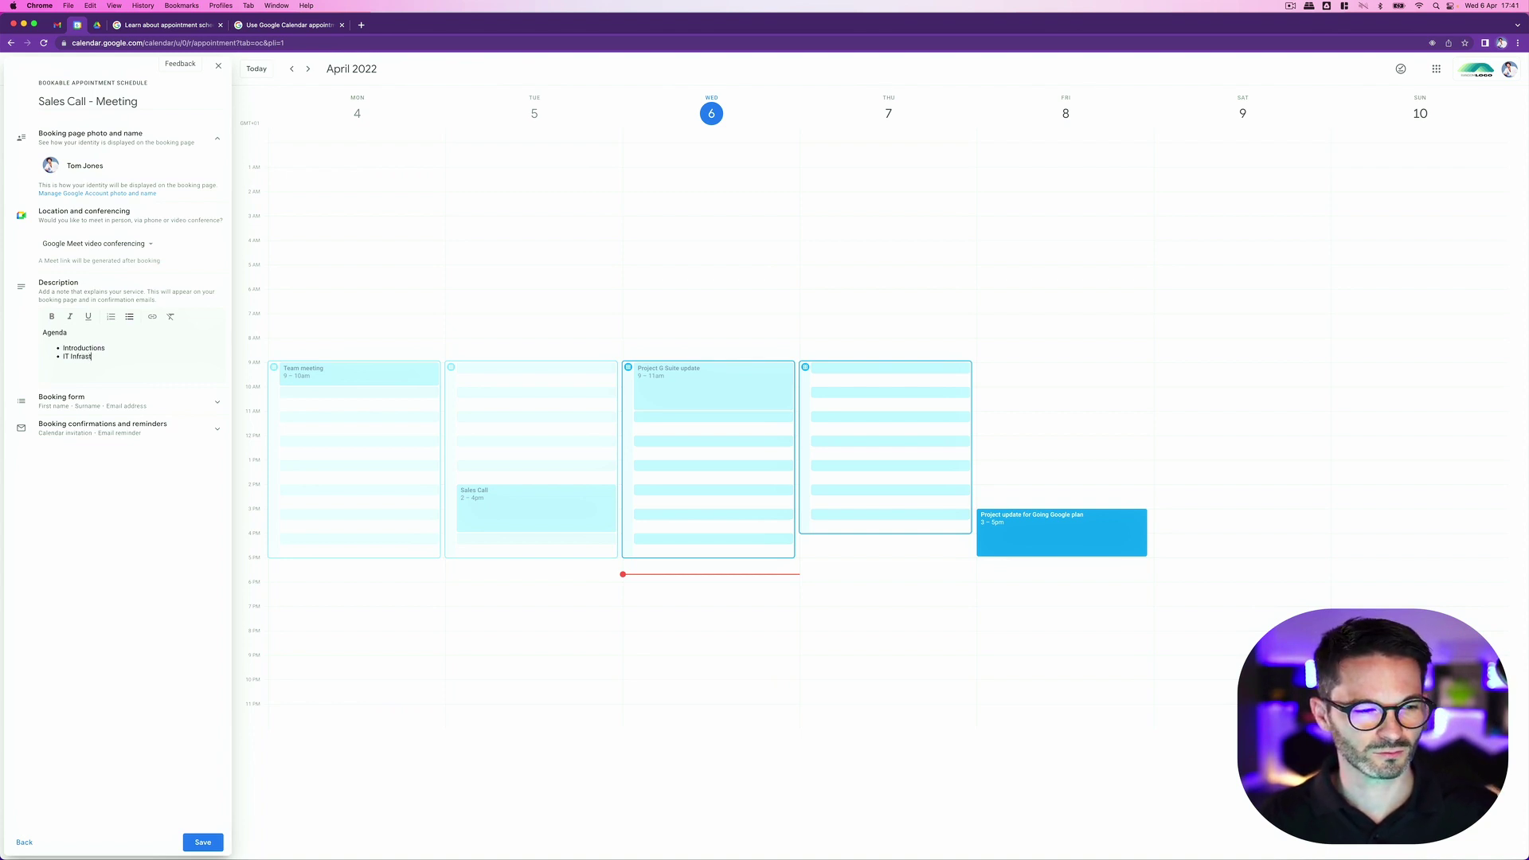
type("ructure")
key("Return")
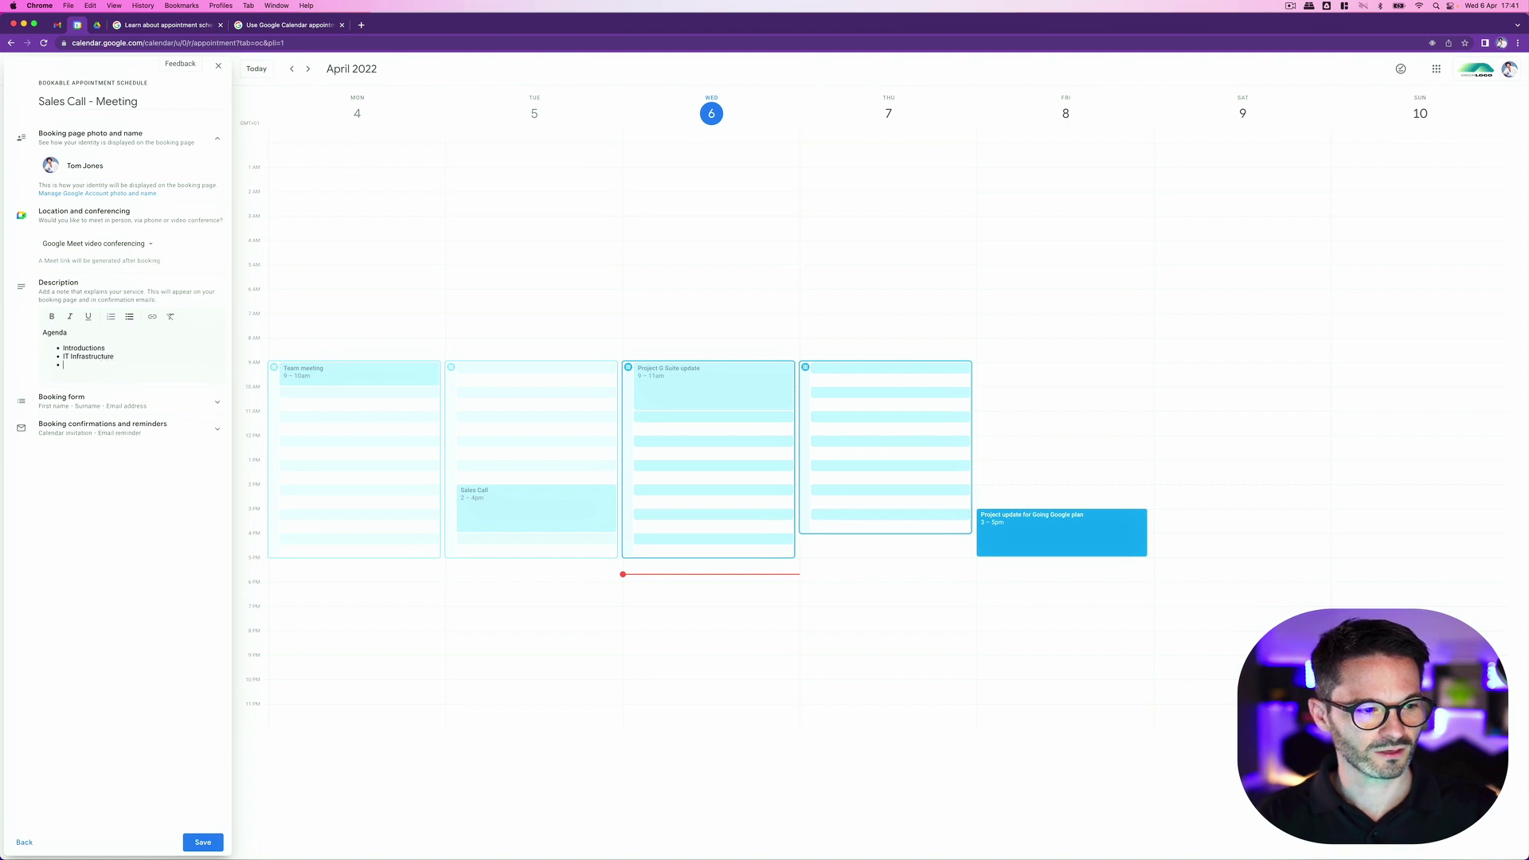
type("Disco")
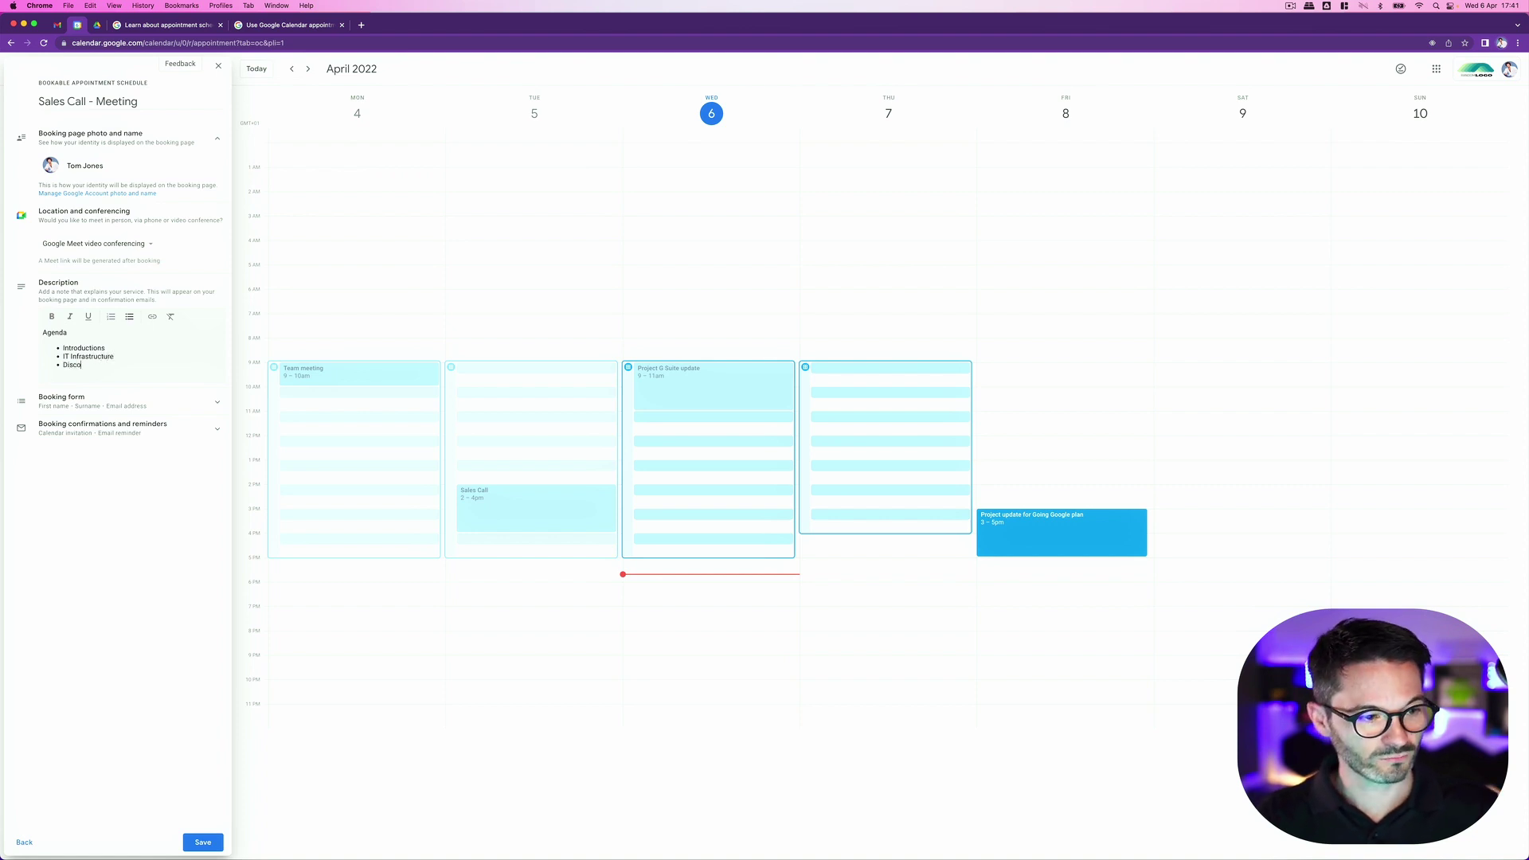
type("very Question")
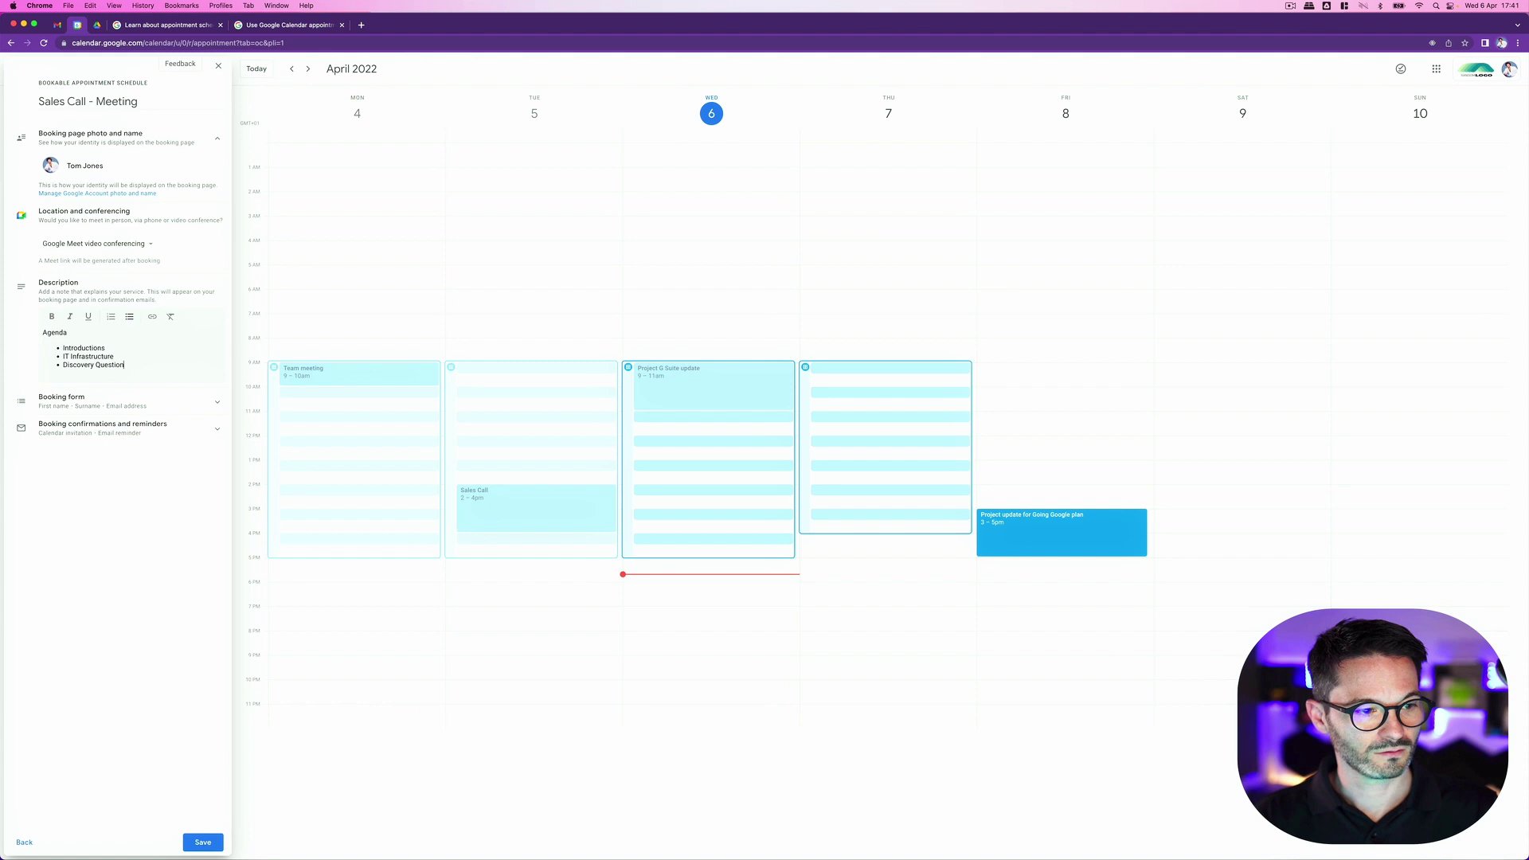
type("s N")
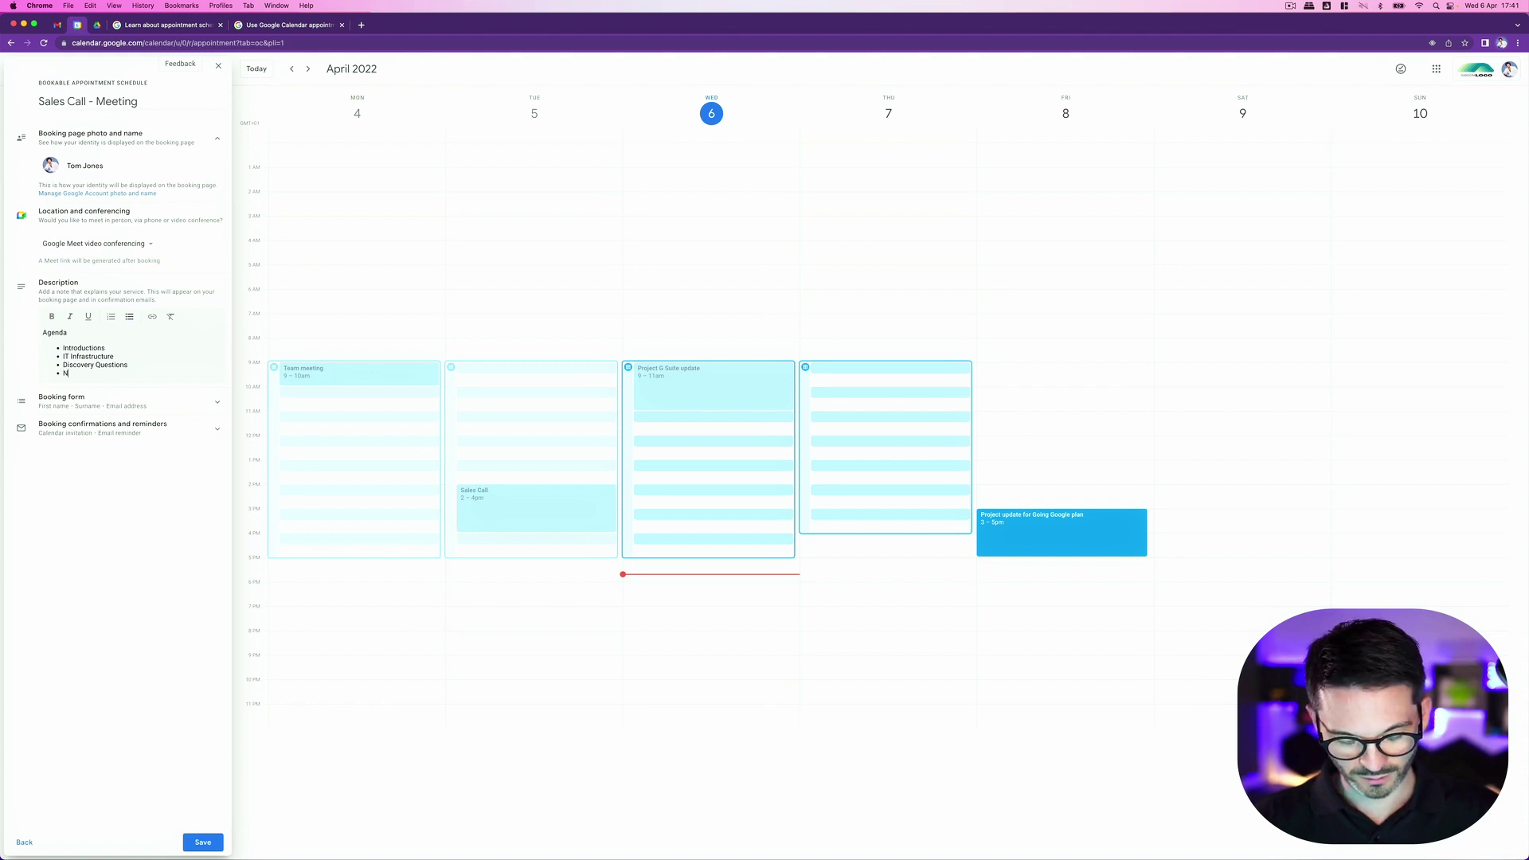
type("ext Steps")
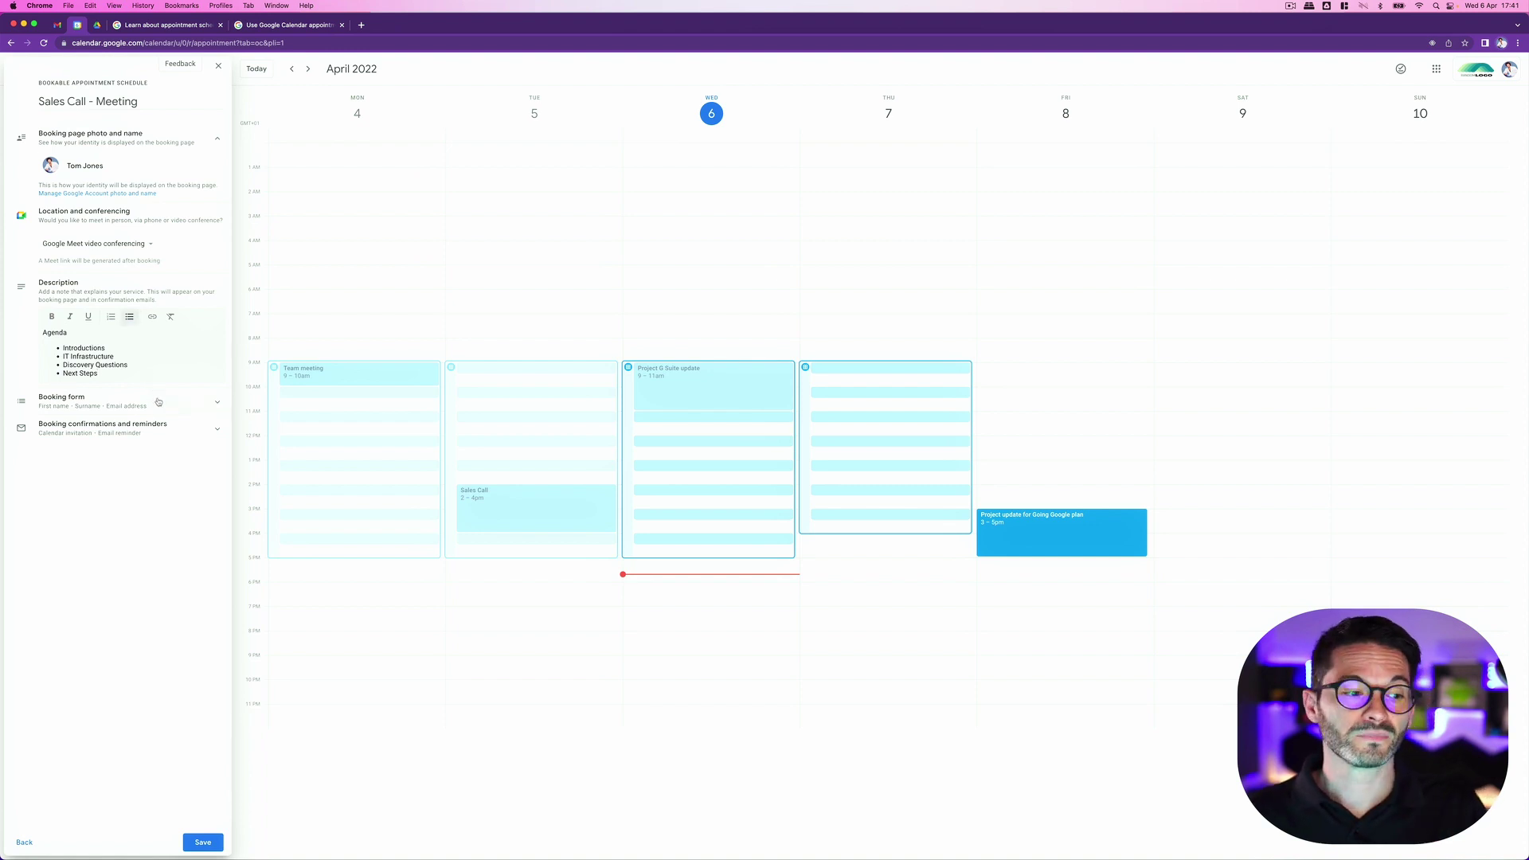
left_click(156, 401)
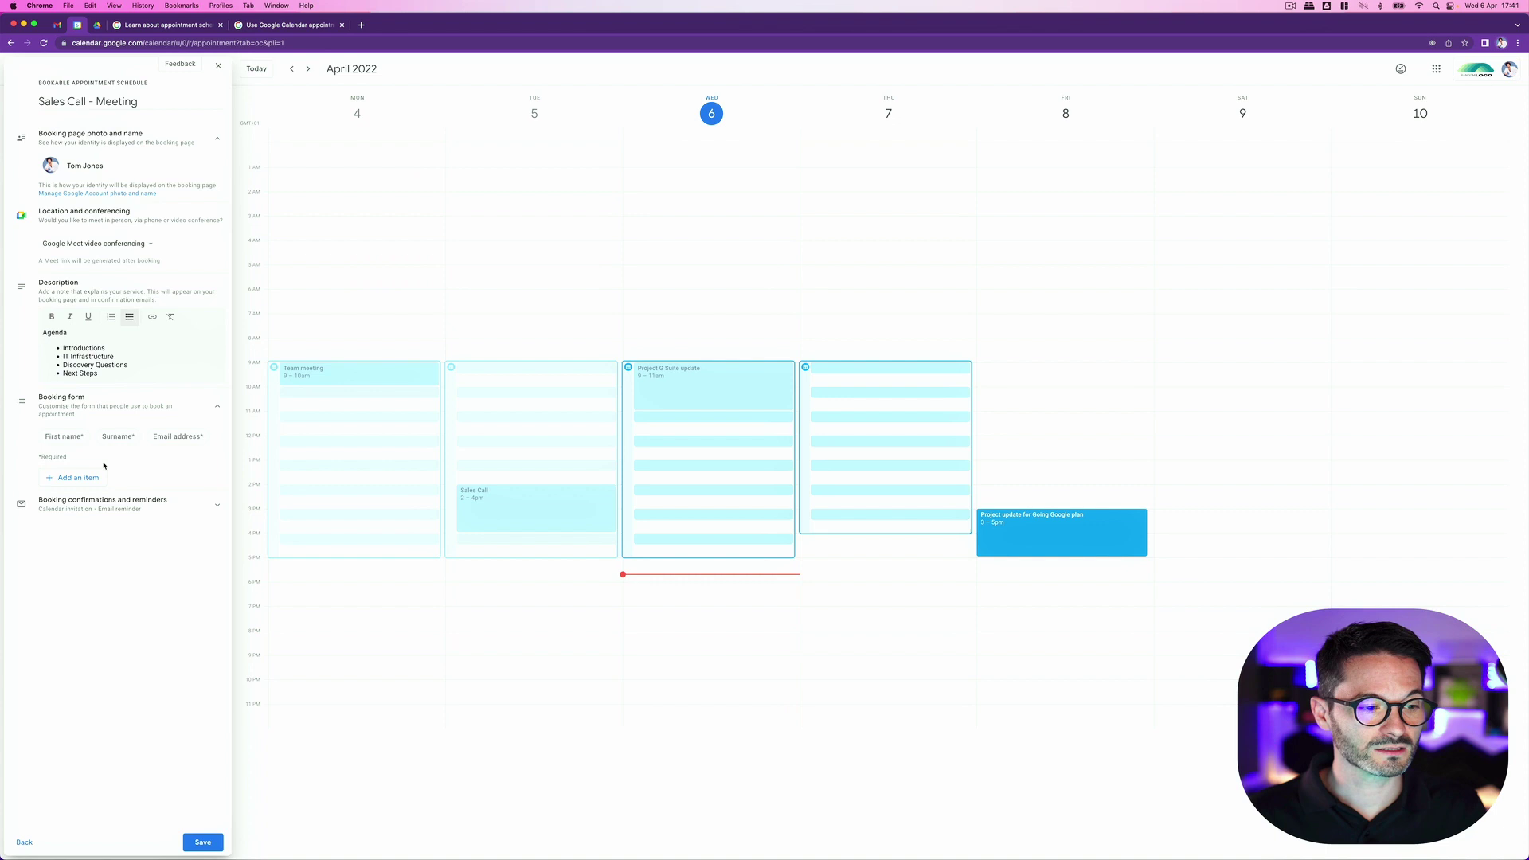
Step: Add a required Phone number field to the booking form
left_click(94, 478)
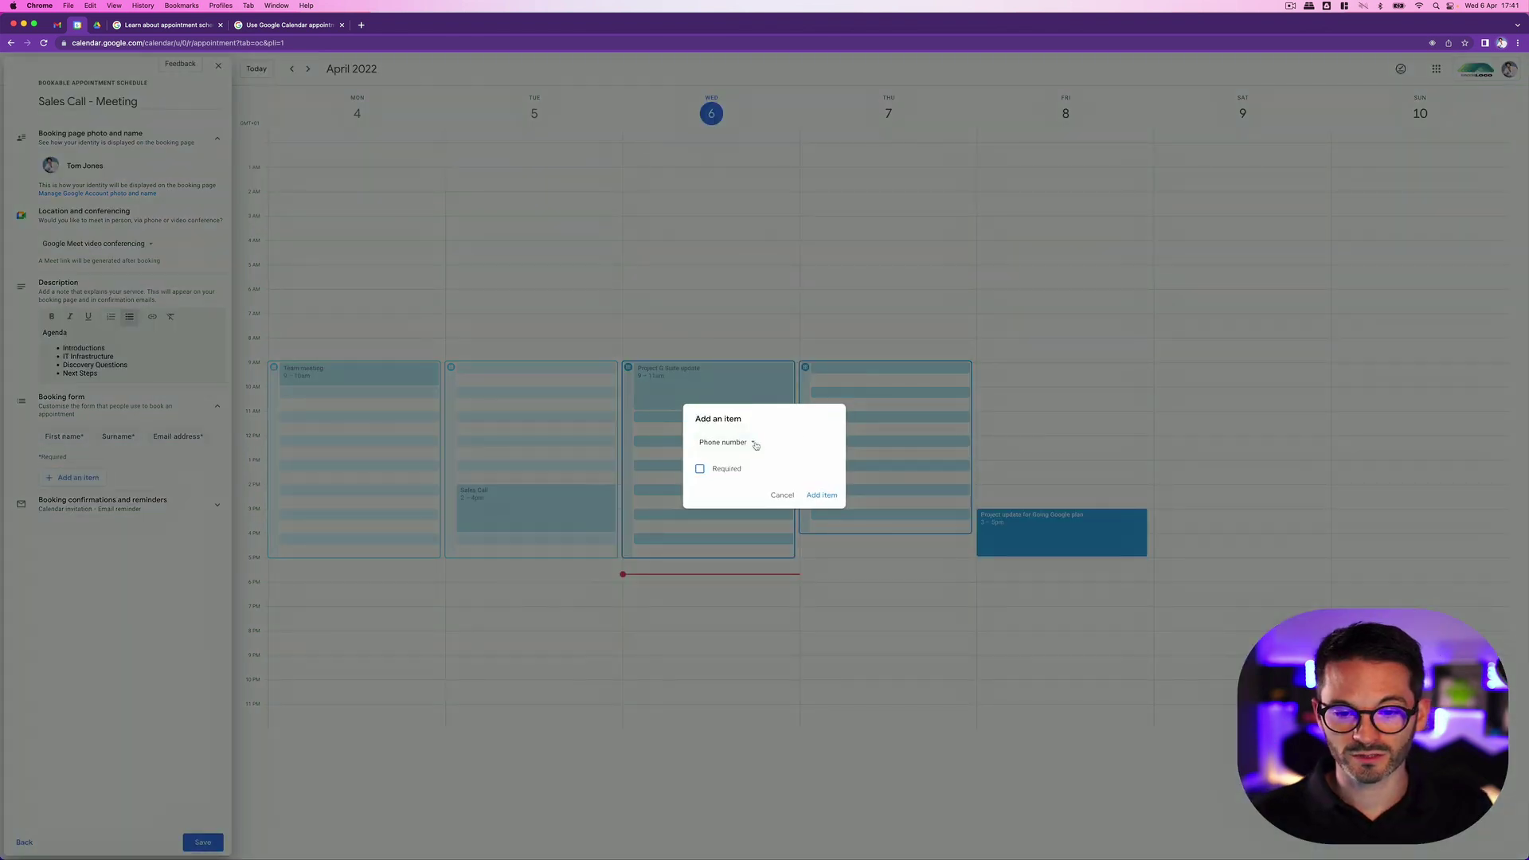
left_click(755, 445)
left_click(729, 440)
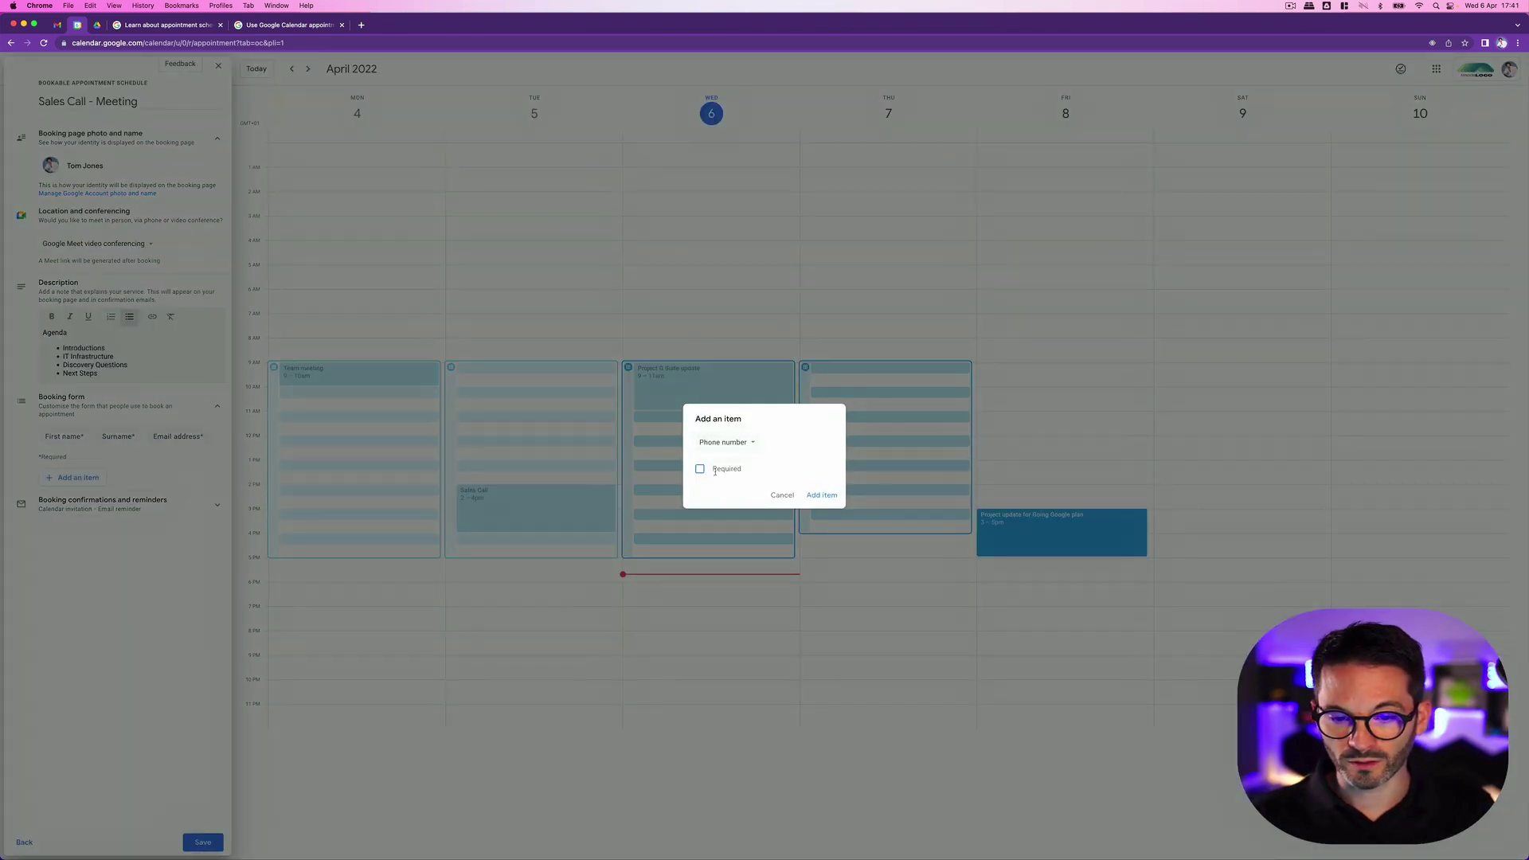
left_click(705, 473)
left_click(820, 495)
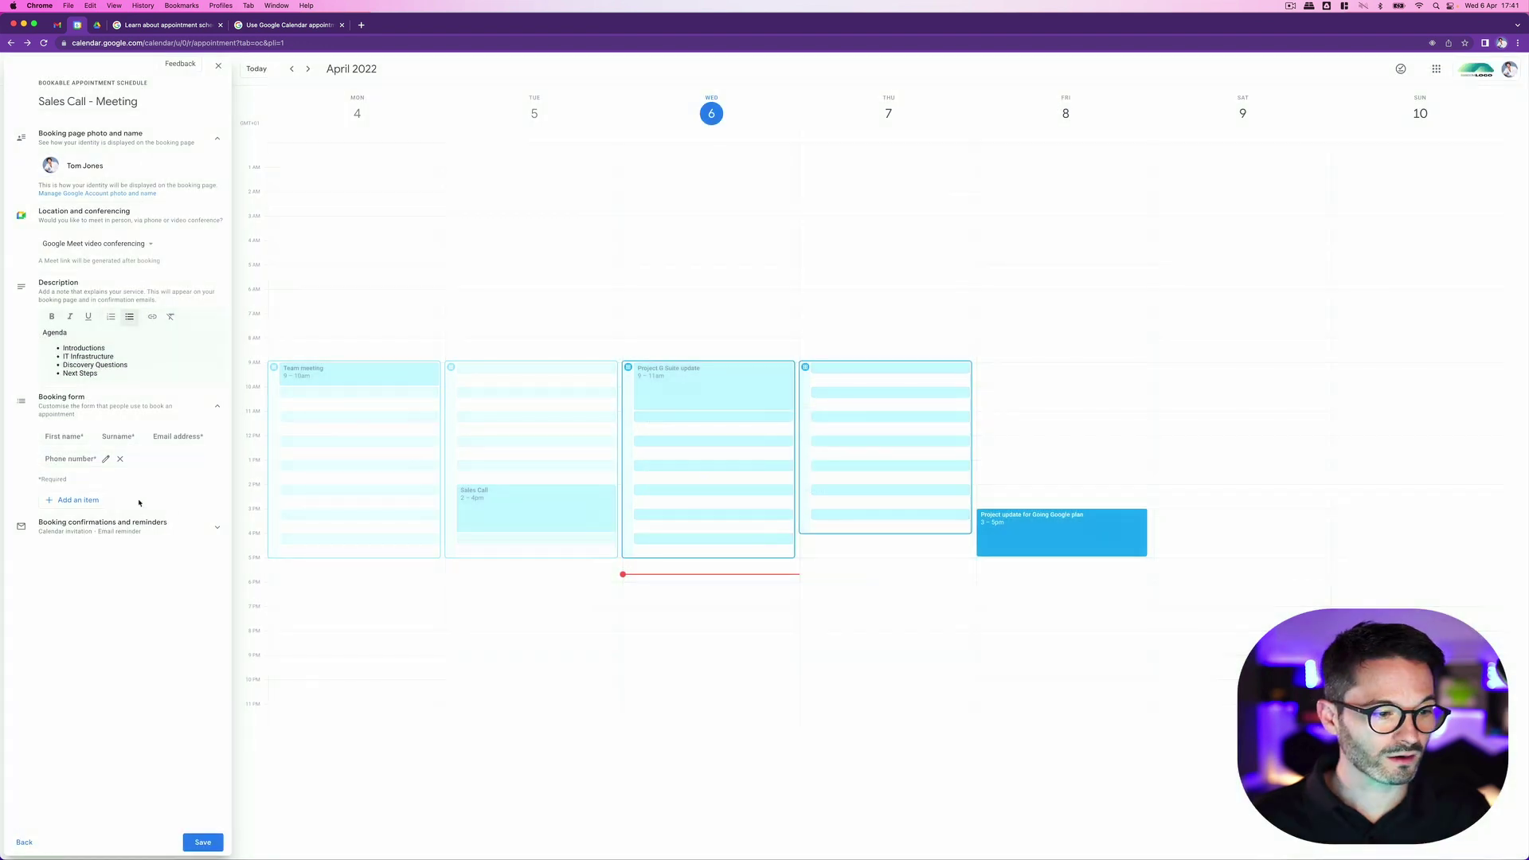
Step: Add a custom 'Job Title' field to the booking form
left_click(63, 500)
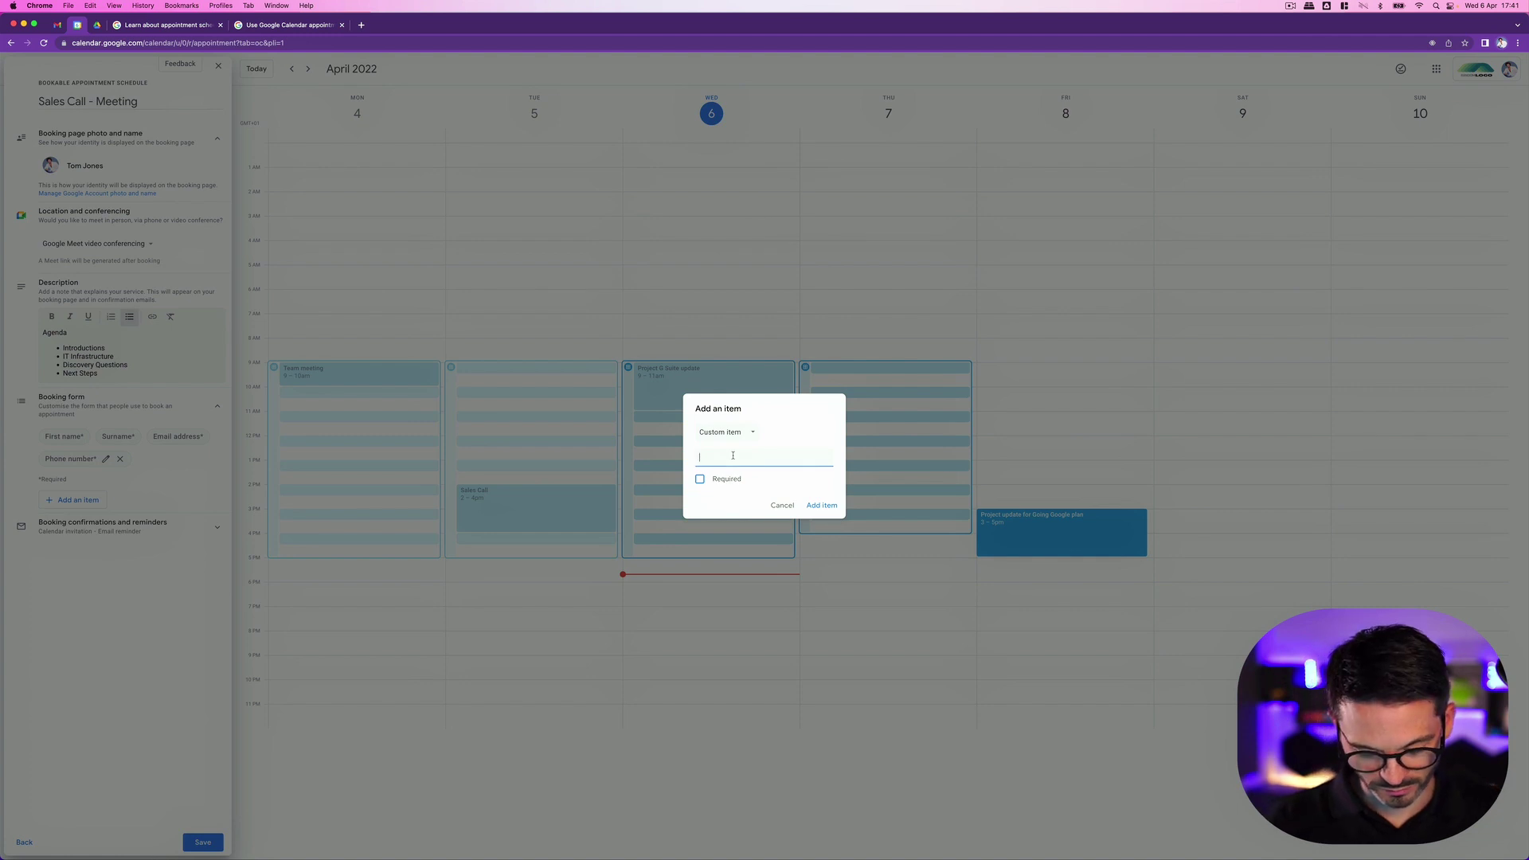
type("Job Title")
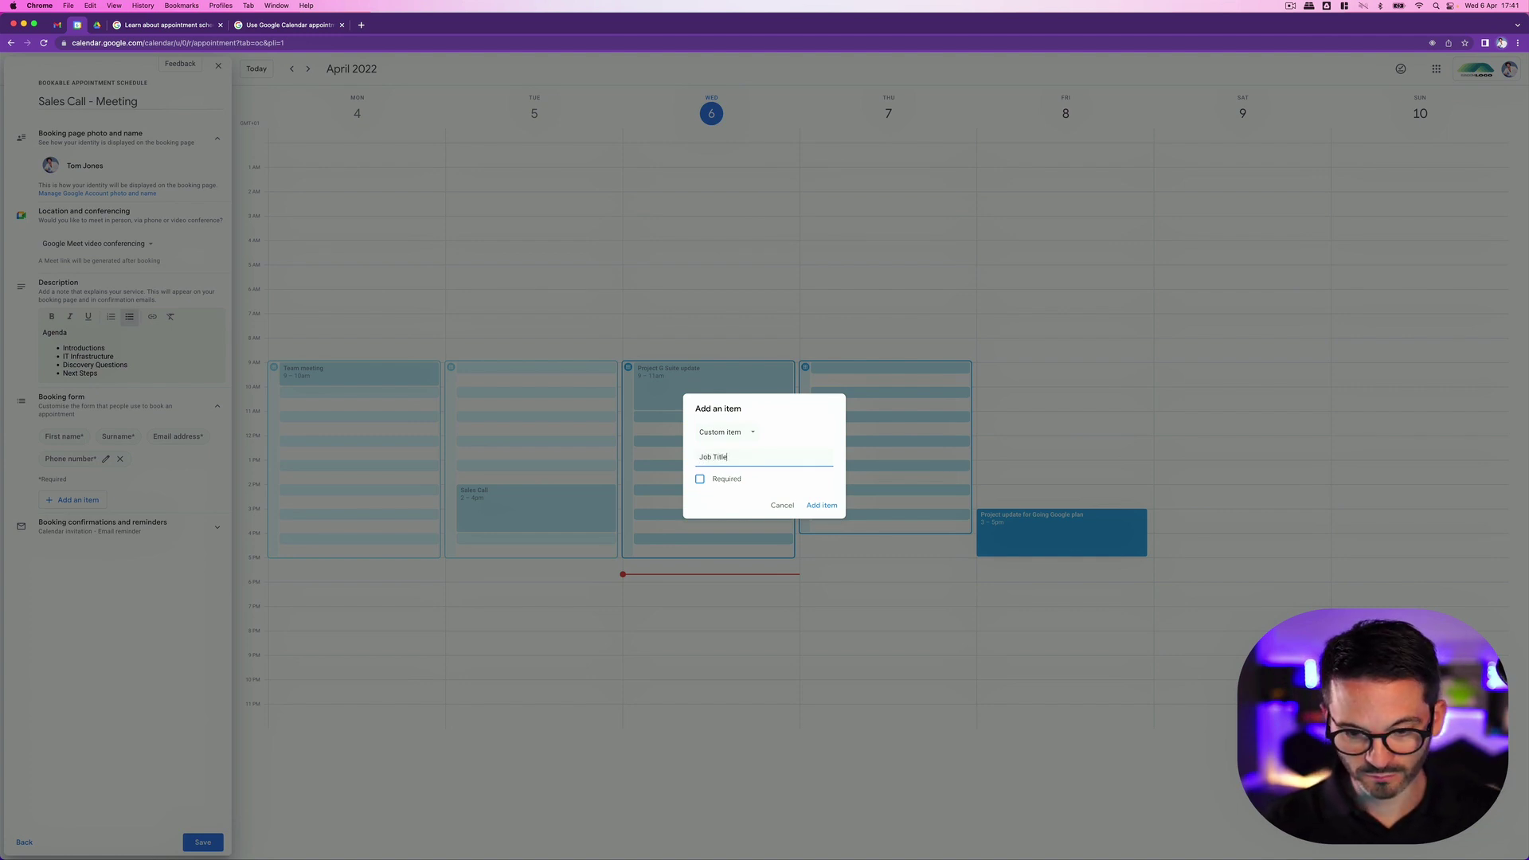
left_click(822, 506)
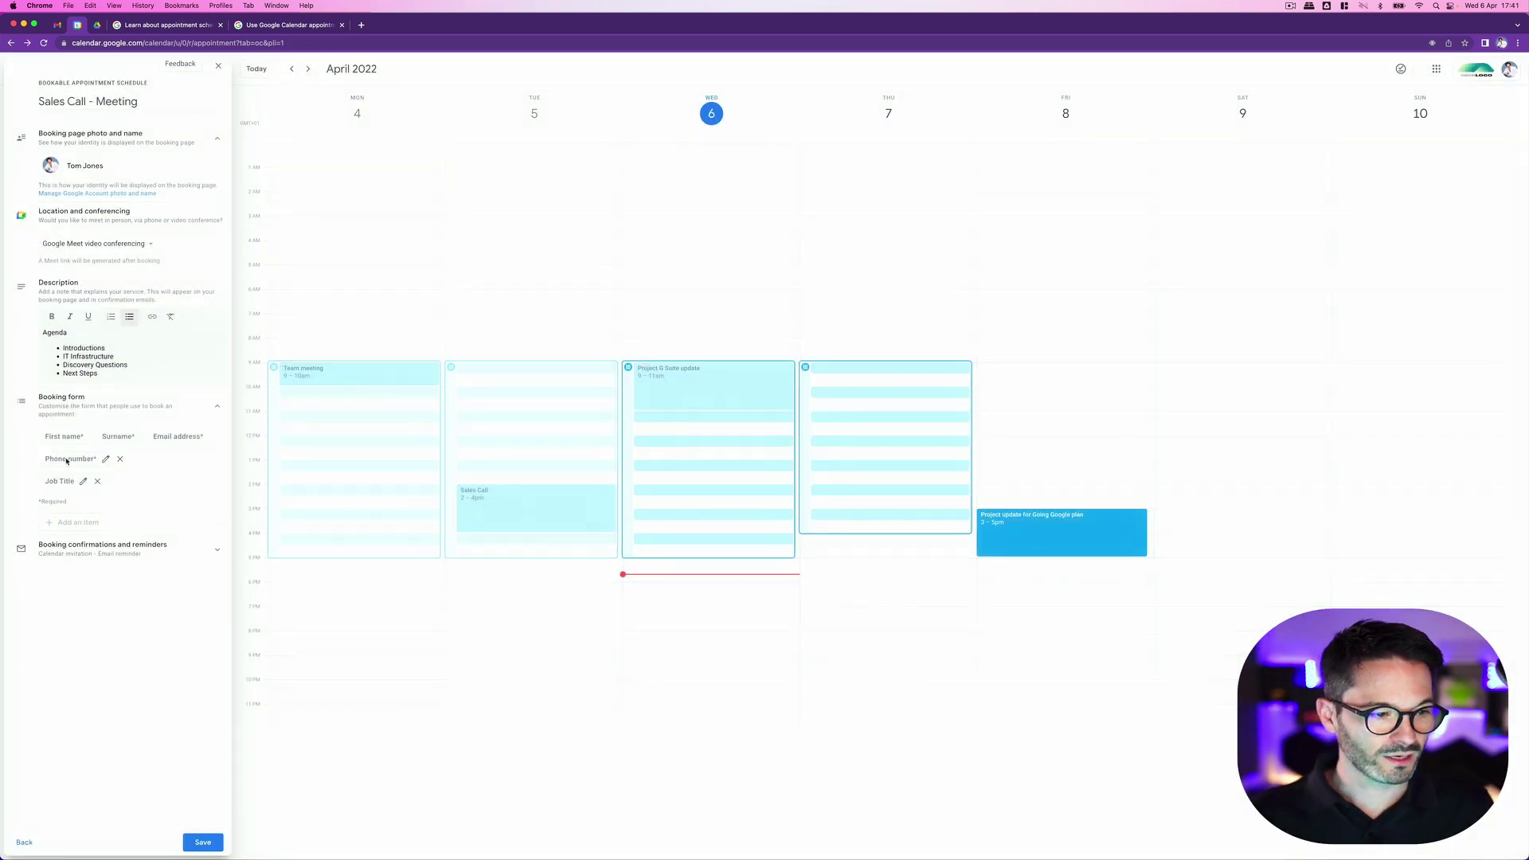
Step: Configure email reminders at 1 day, 1 hour and 5 minutes before, and save the schedule
left_click(102, 554)
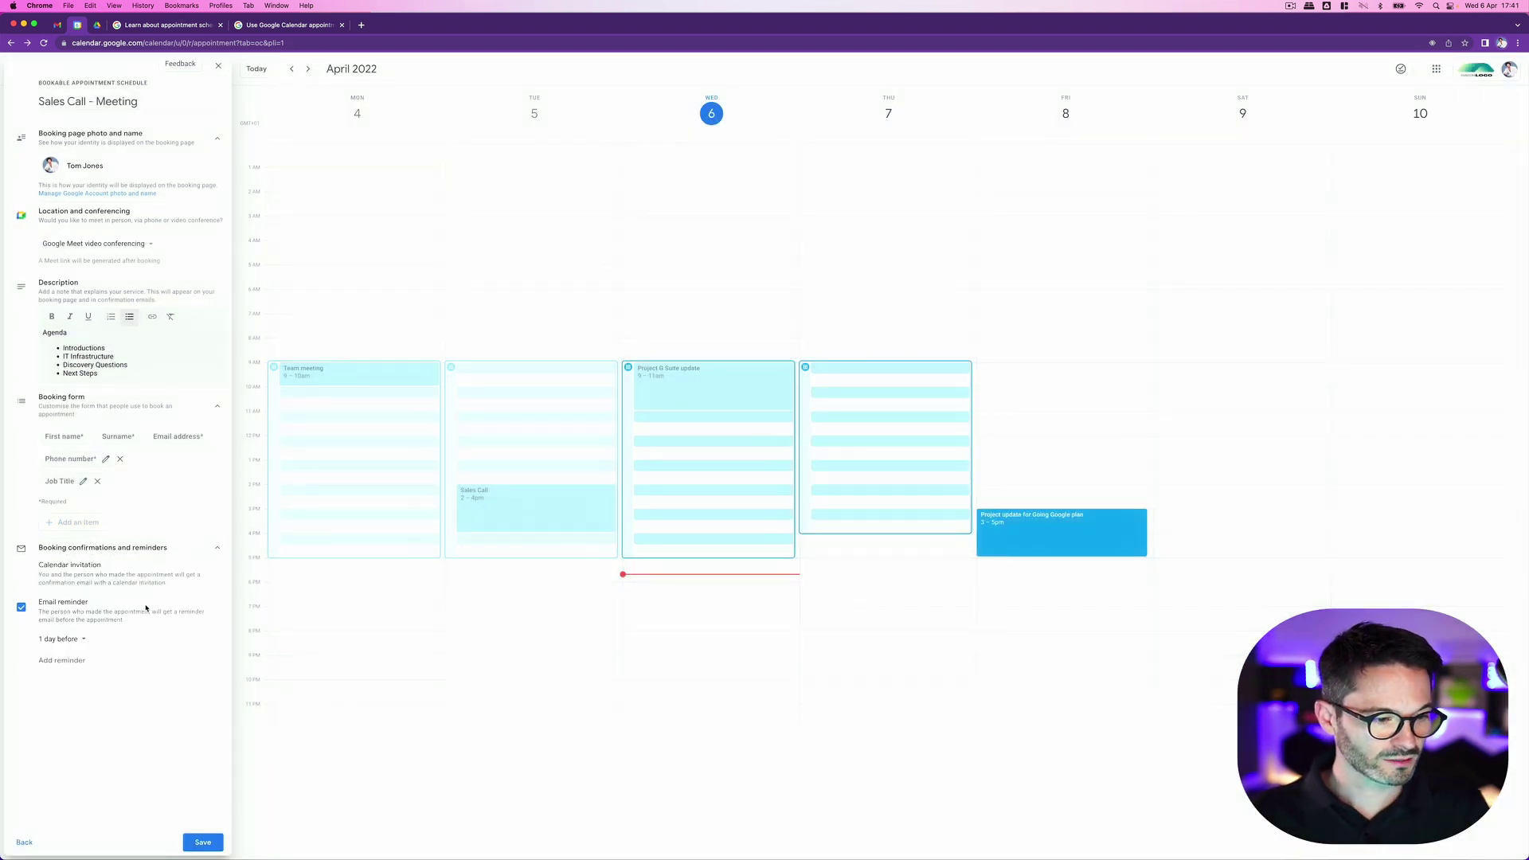
left_click(79, 642)
left_click(97, 654)
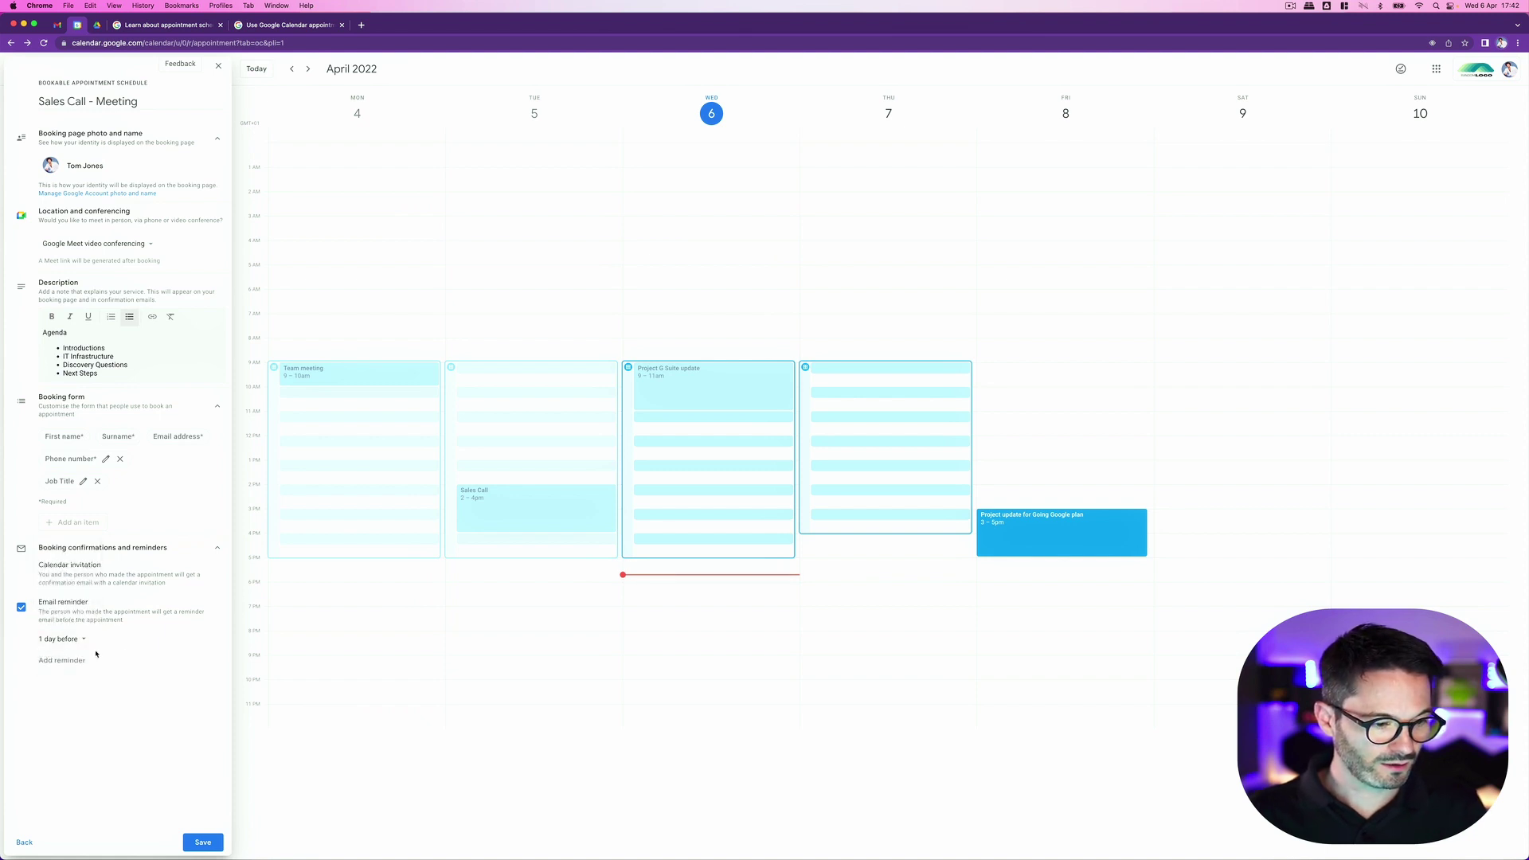
left_click(72, 660)
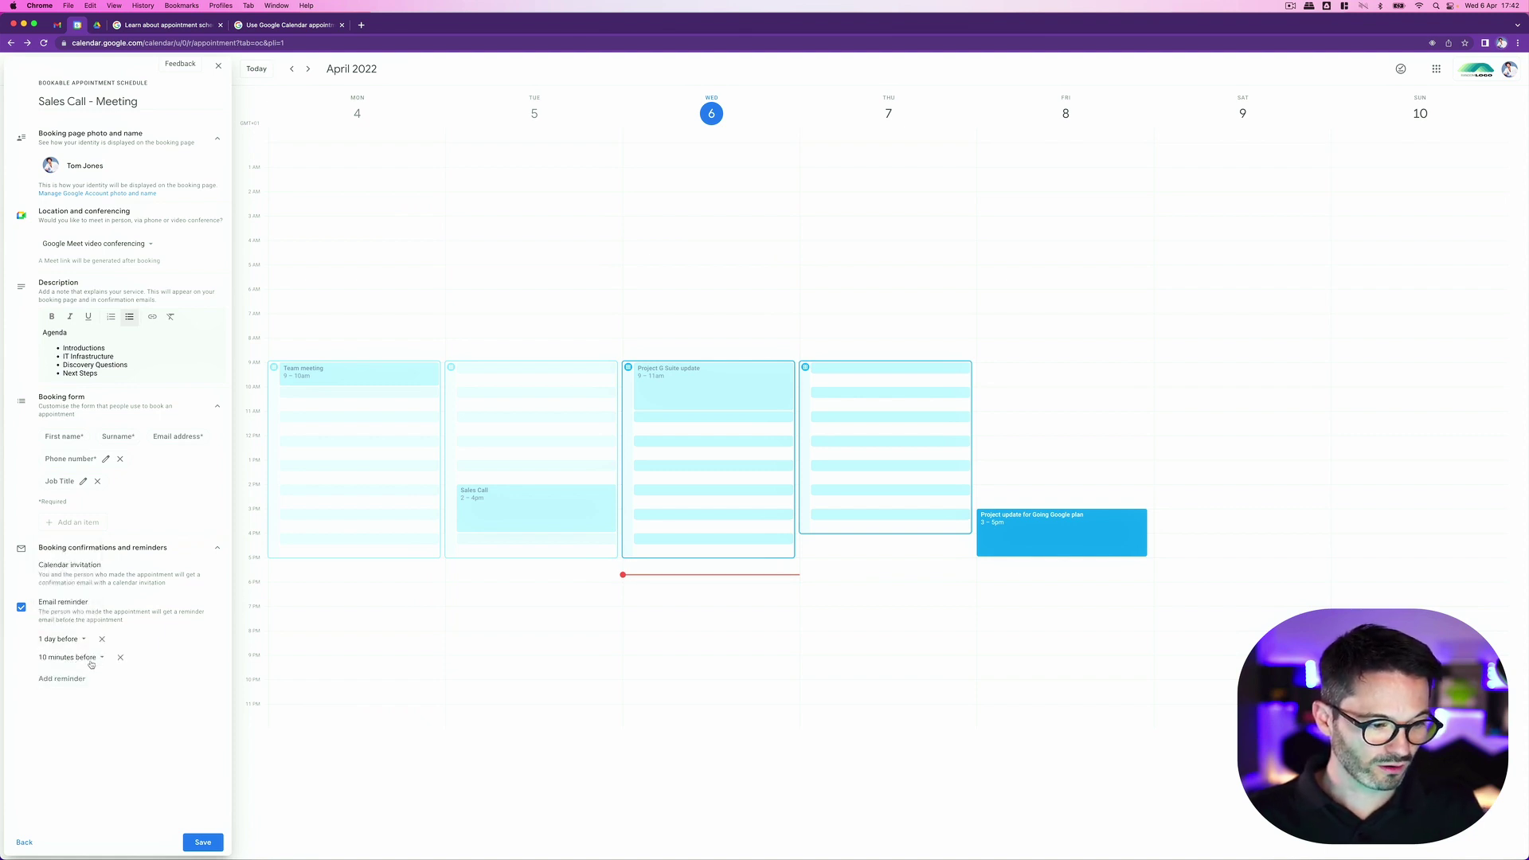
left_click(90, 659)
left_click(76, 712)
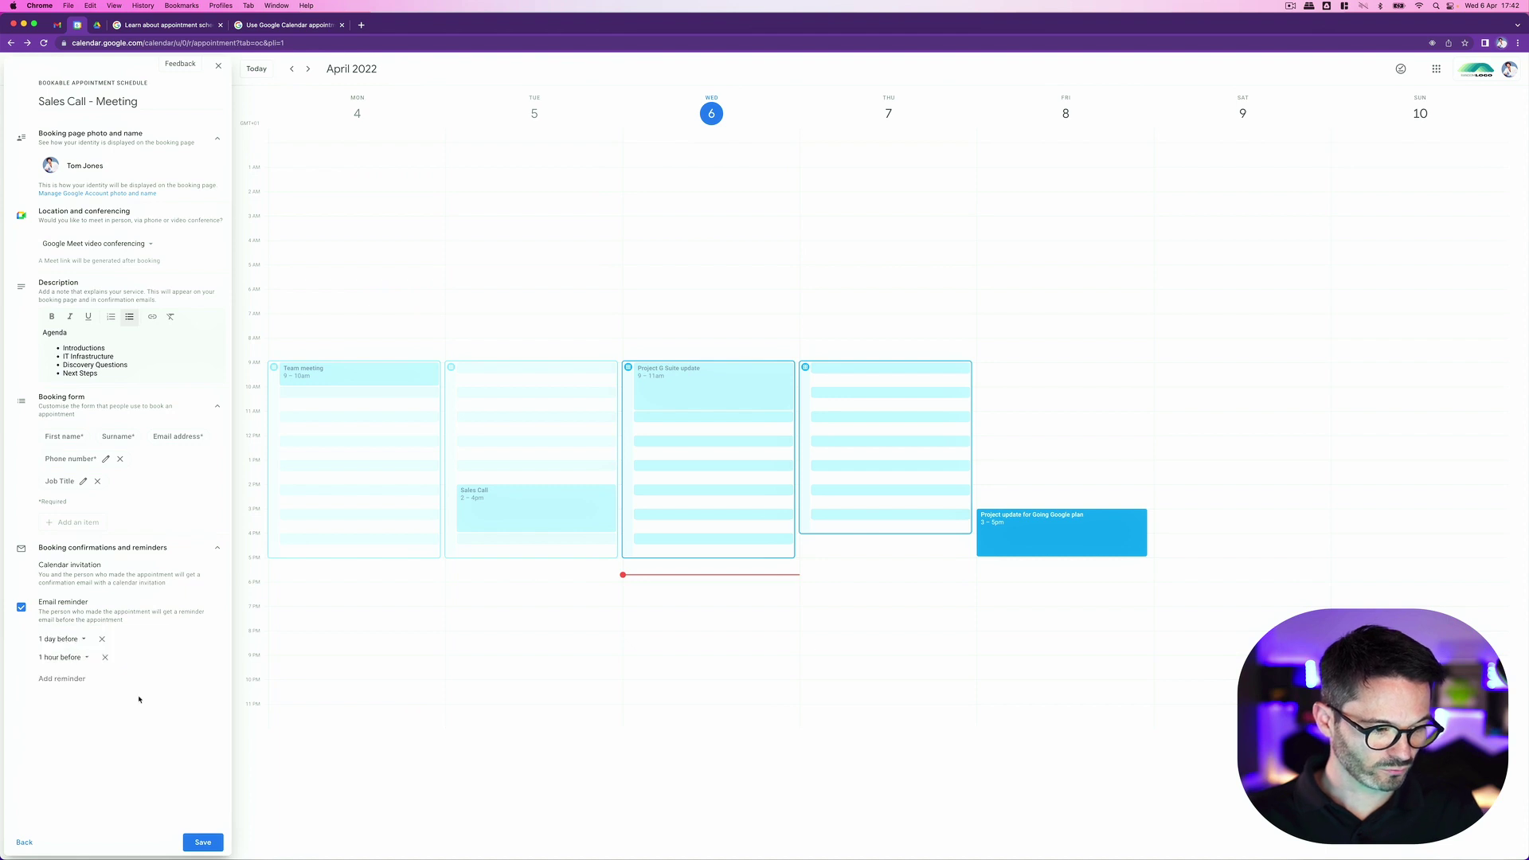
left_click(72, 678)
left_click(94, 676)
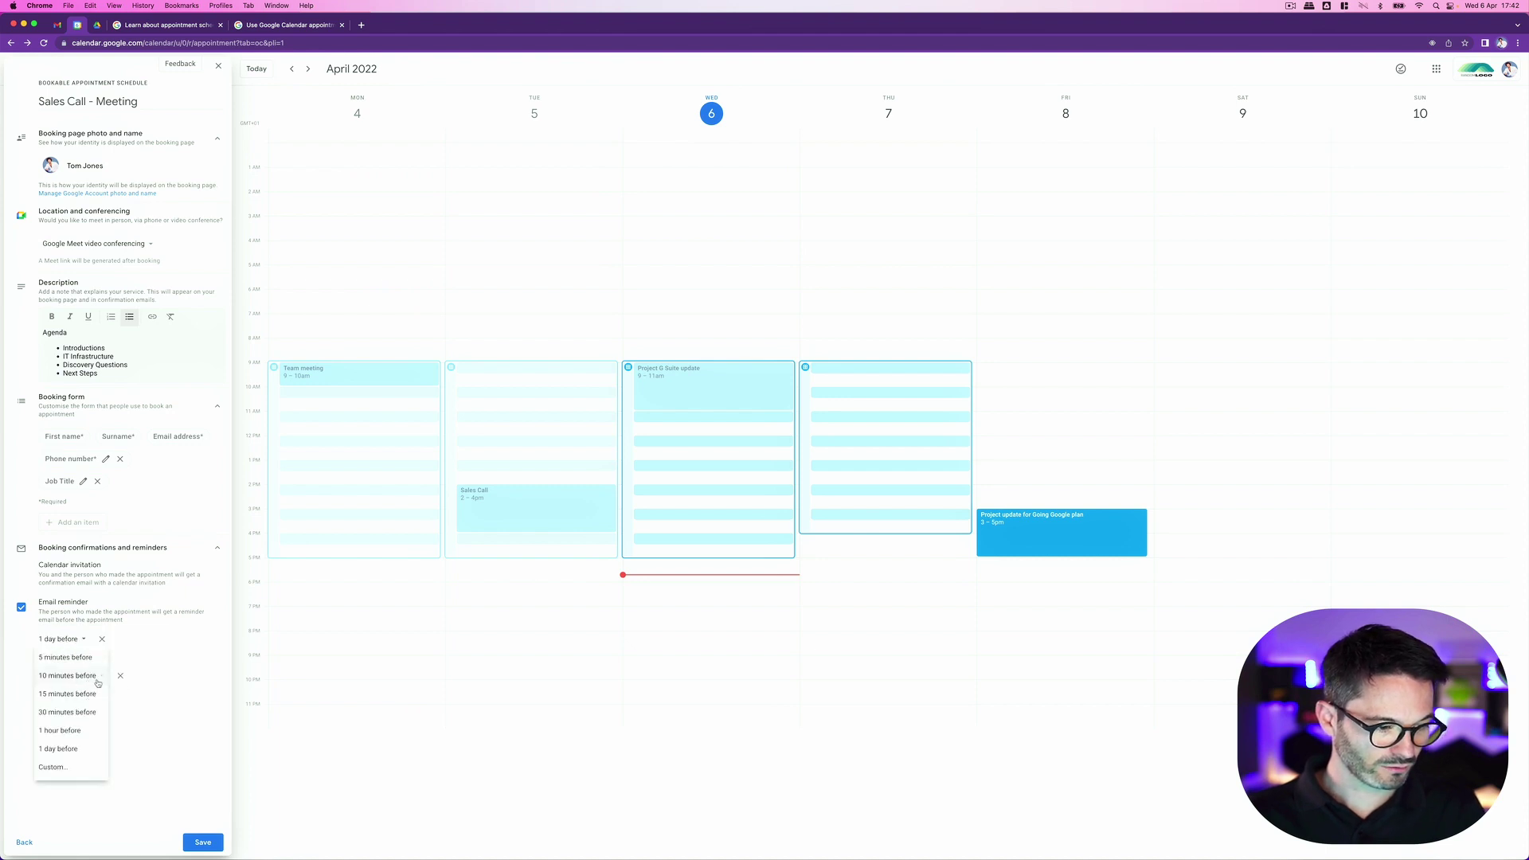
left_click(67, 657)
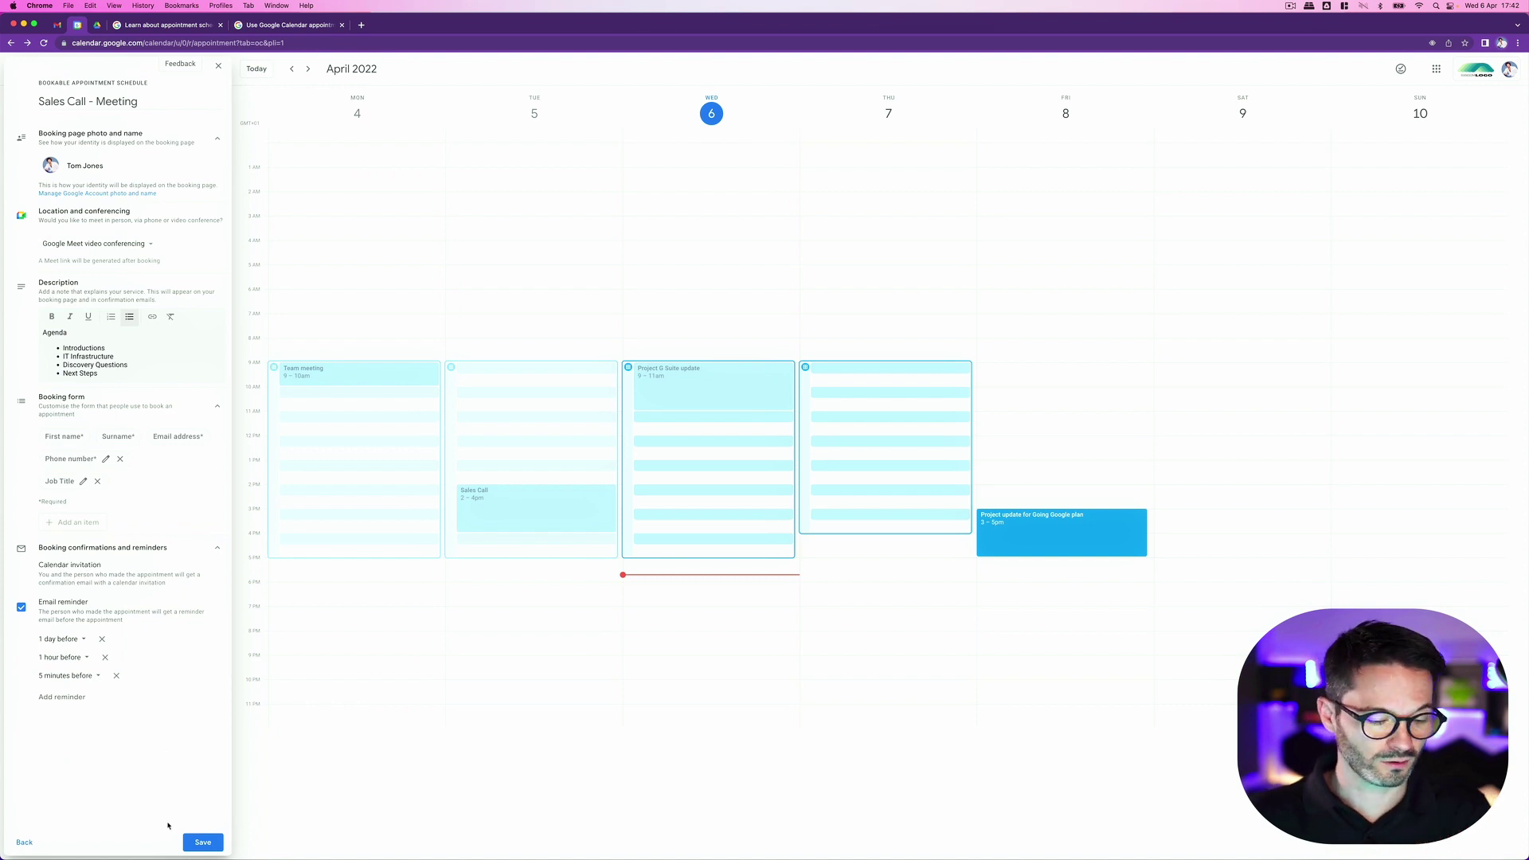
left_click(205, 844)
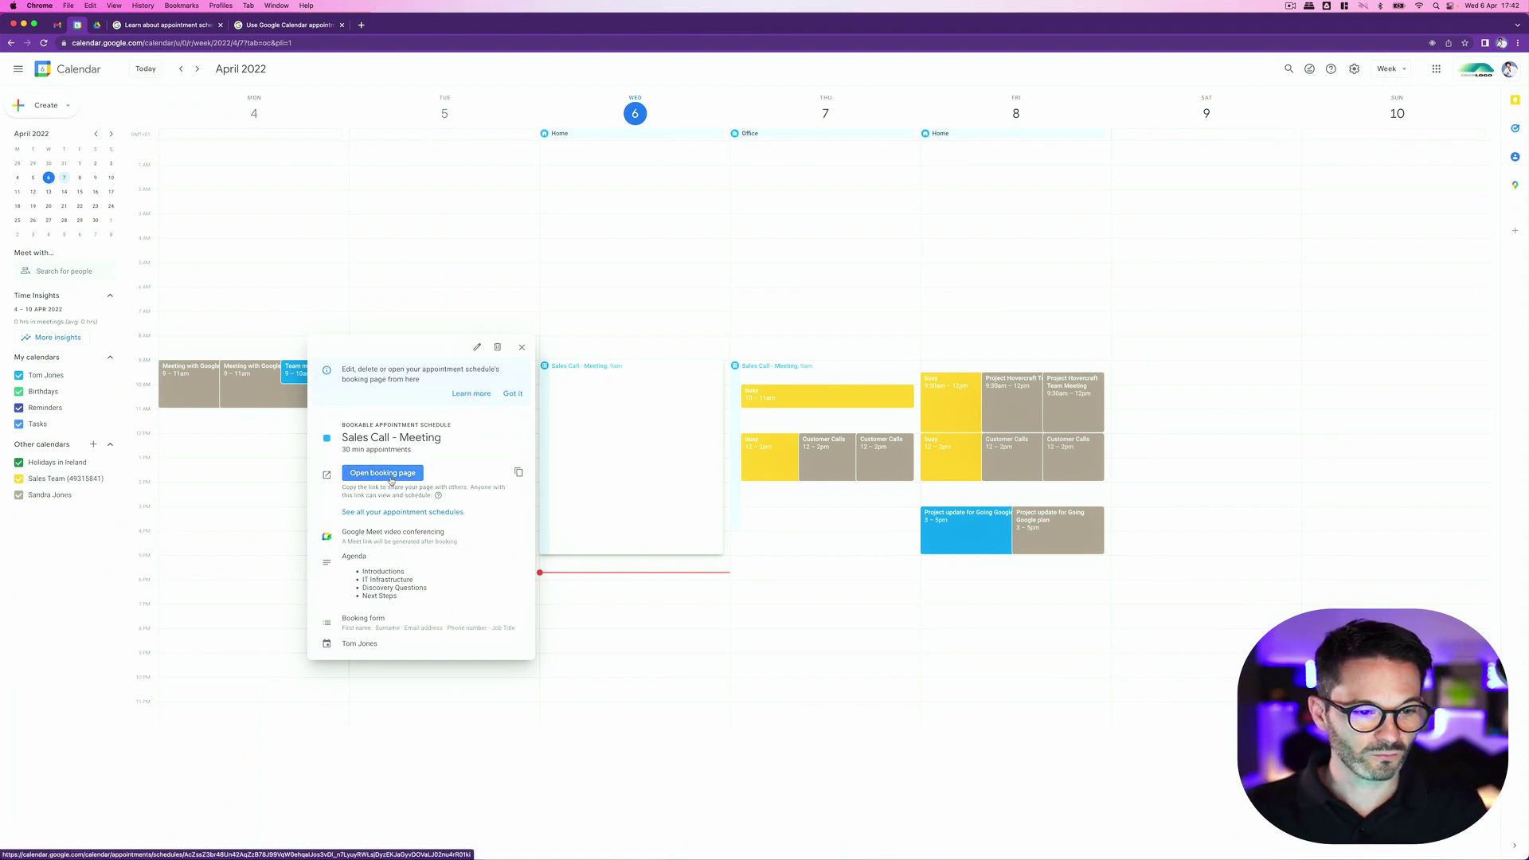
Step: Open the Sales Call - Meeting public booking page in a new tab
left_click(390, 477)
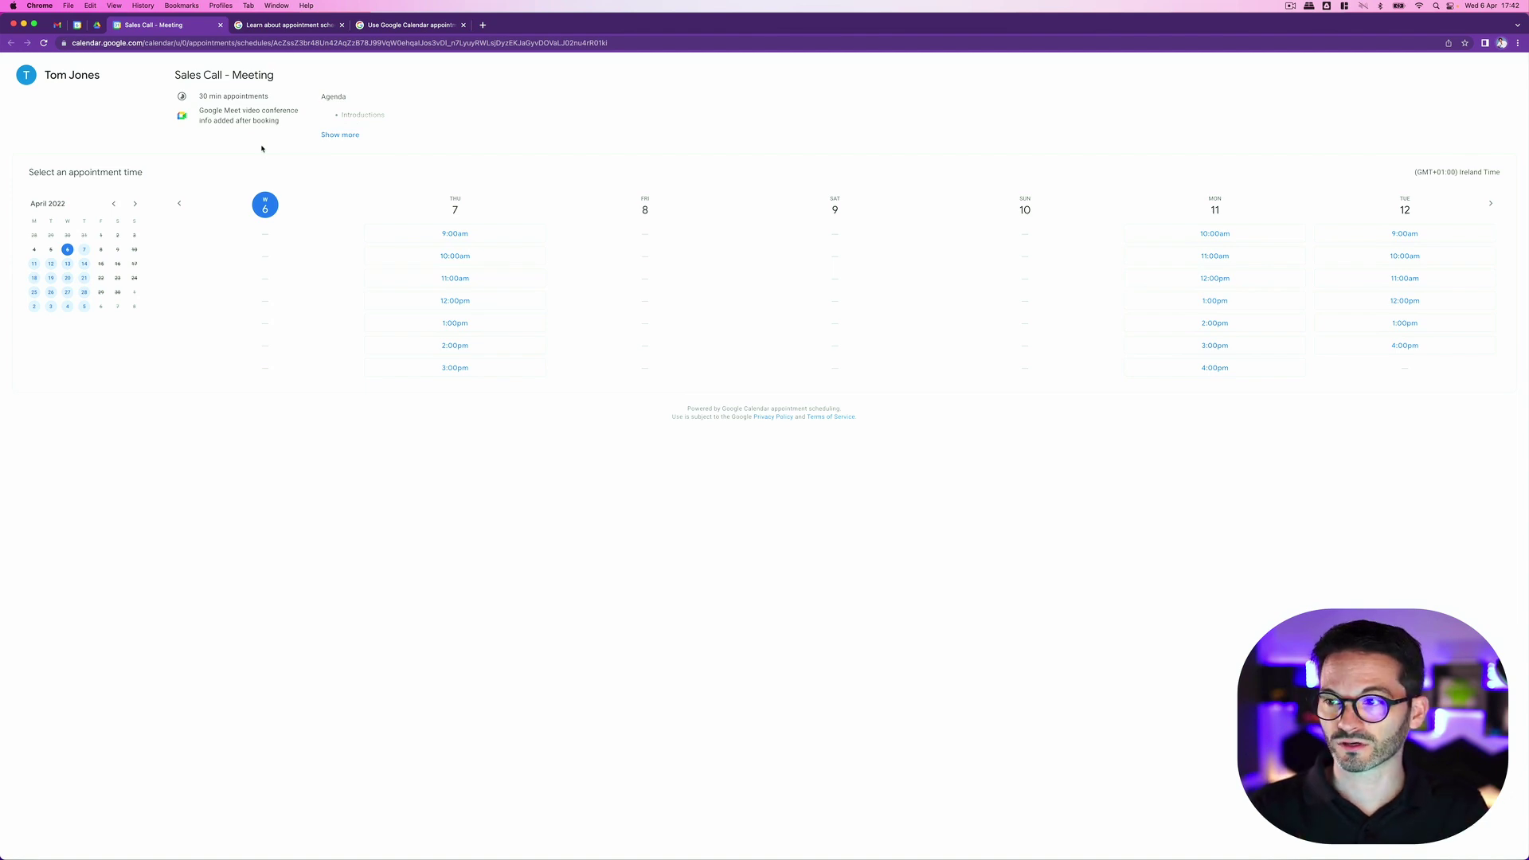
Step: Pick the Thursday 14 April 11:00am slot and replace the guest's first and last name
left_click(1489, 203)
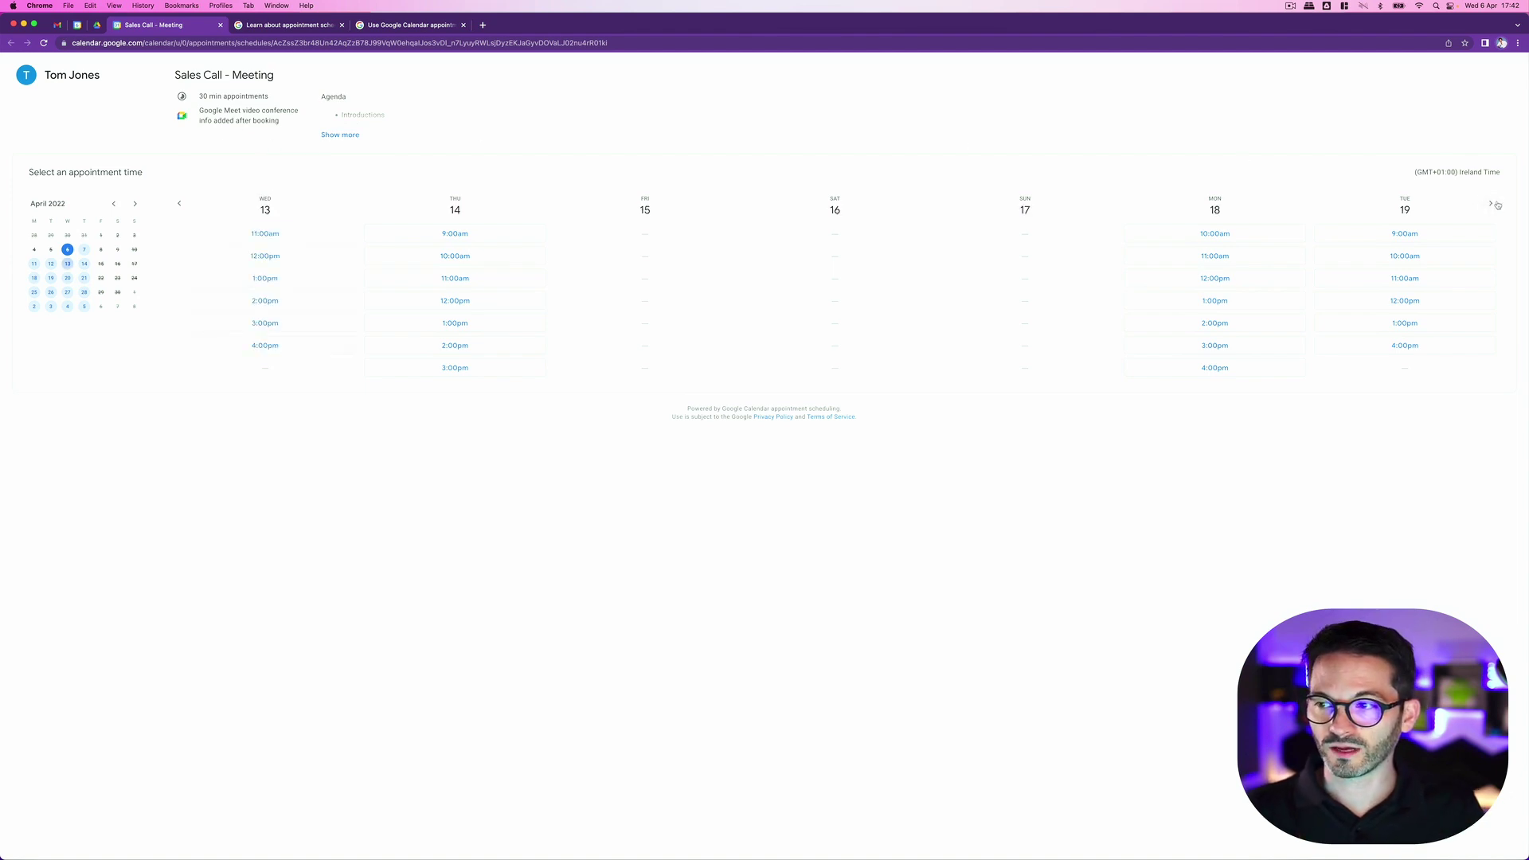
left_click(416, 283)
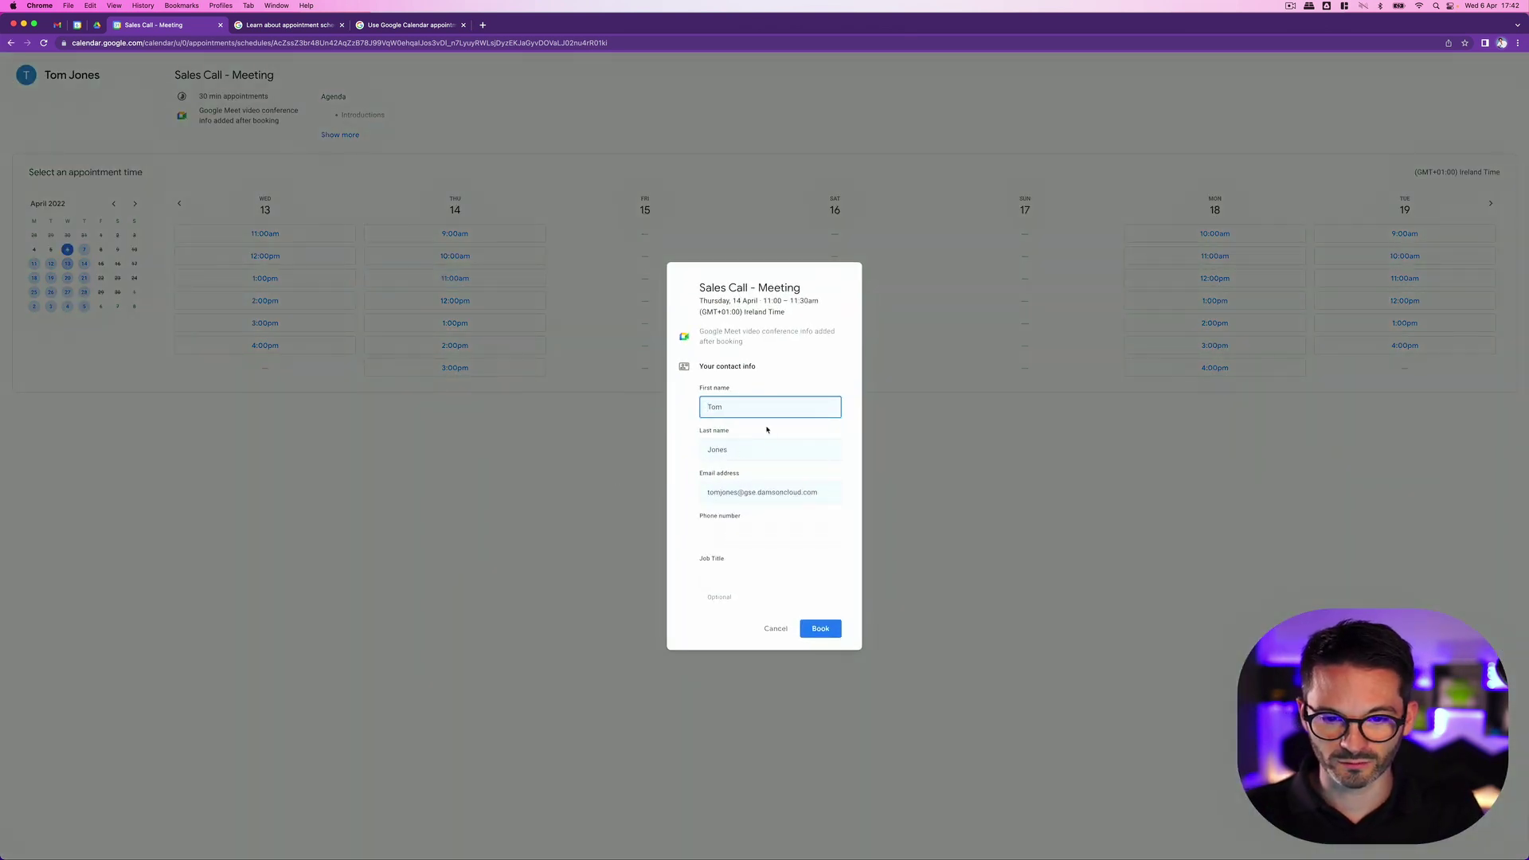
left_click_drag(740, 408, 694, 409)
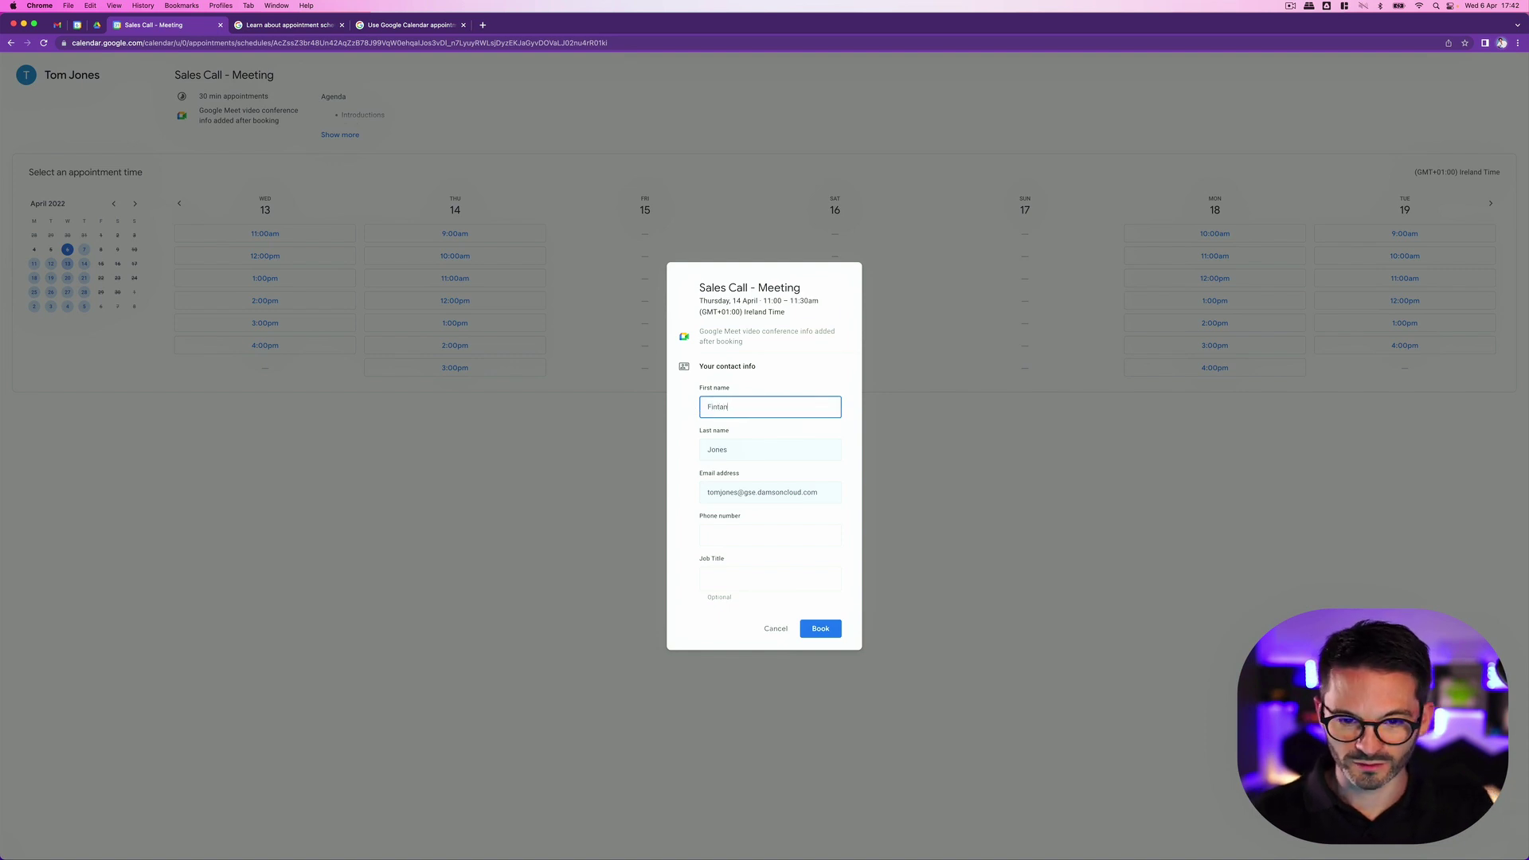
double_click(751, 448)
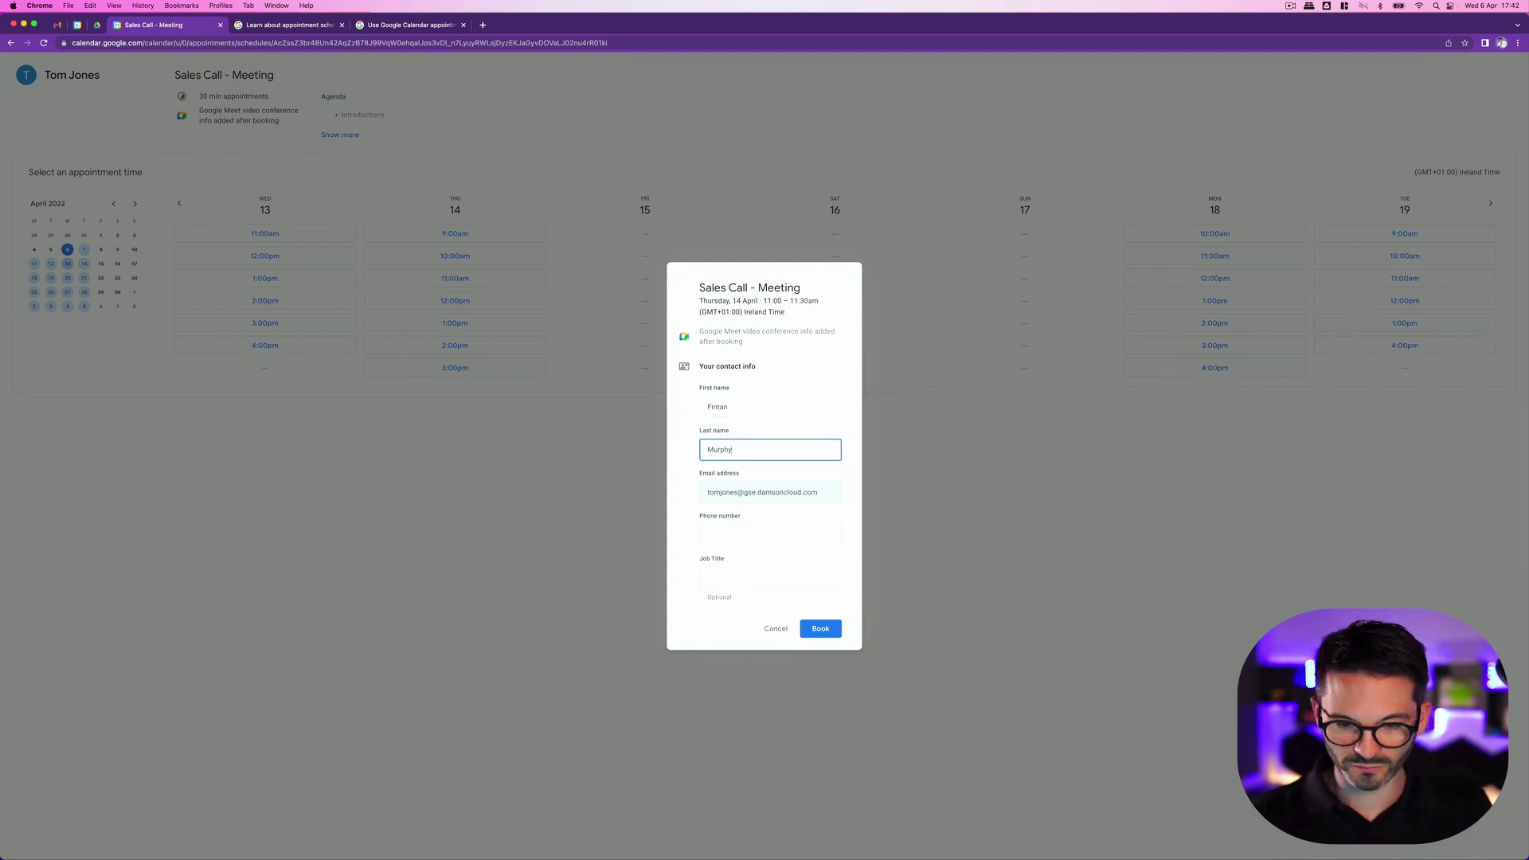
Step: Enter the guest's e-mail, phone number and job title CEO, then book and close the confirmation
left_click_drag(828, 492, 603, 470)
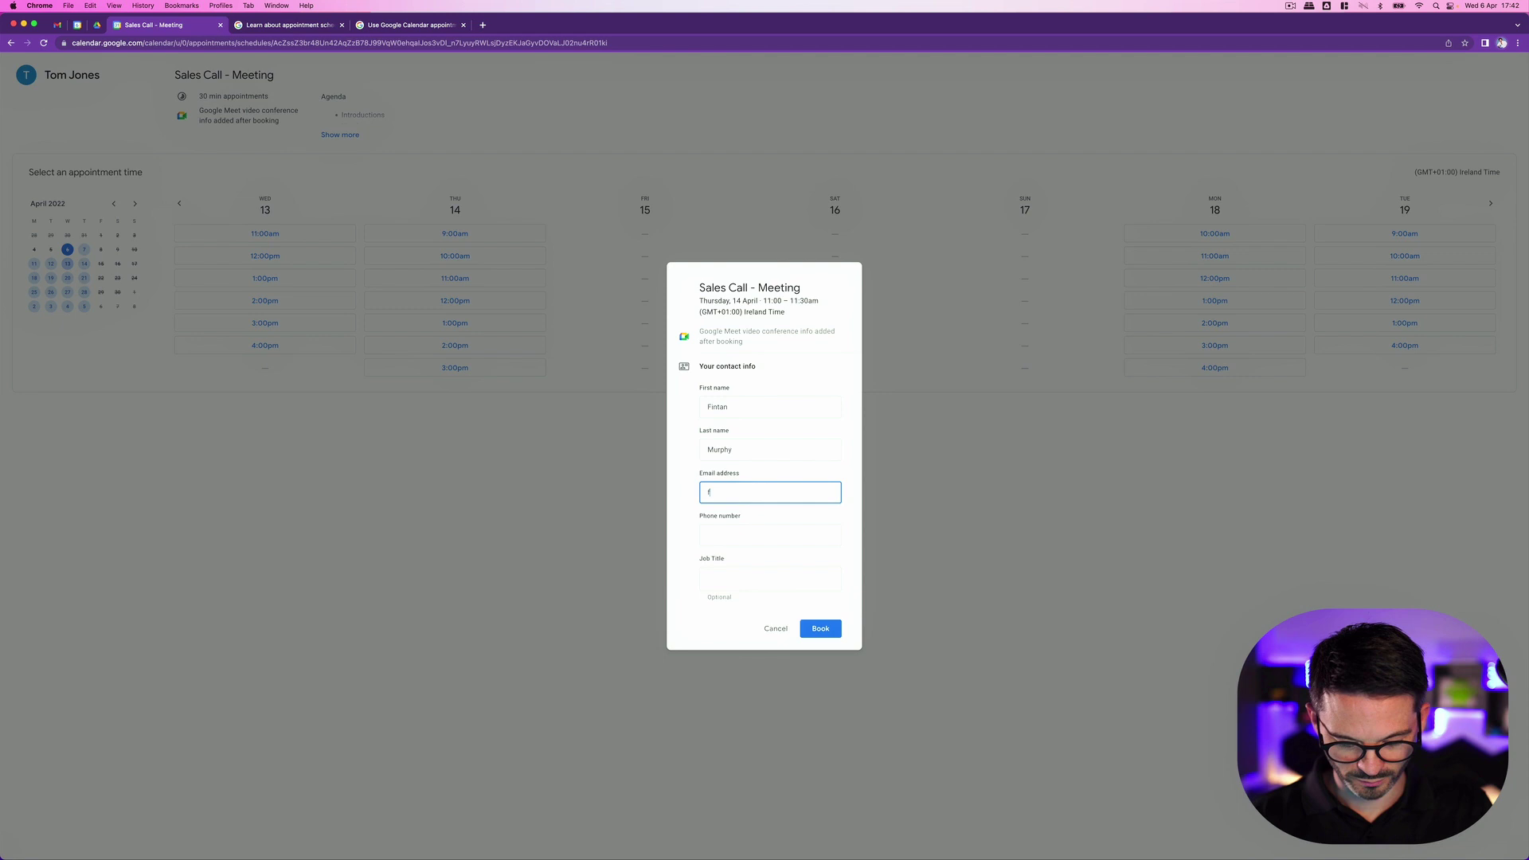
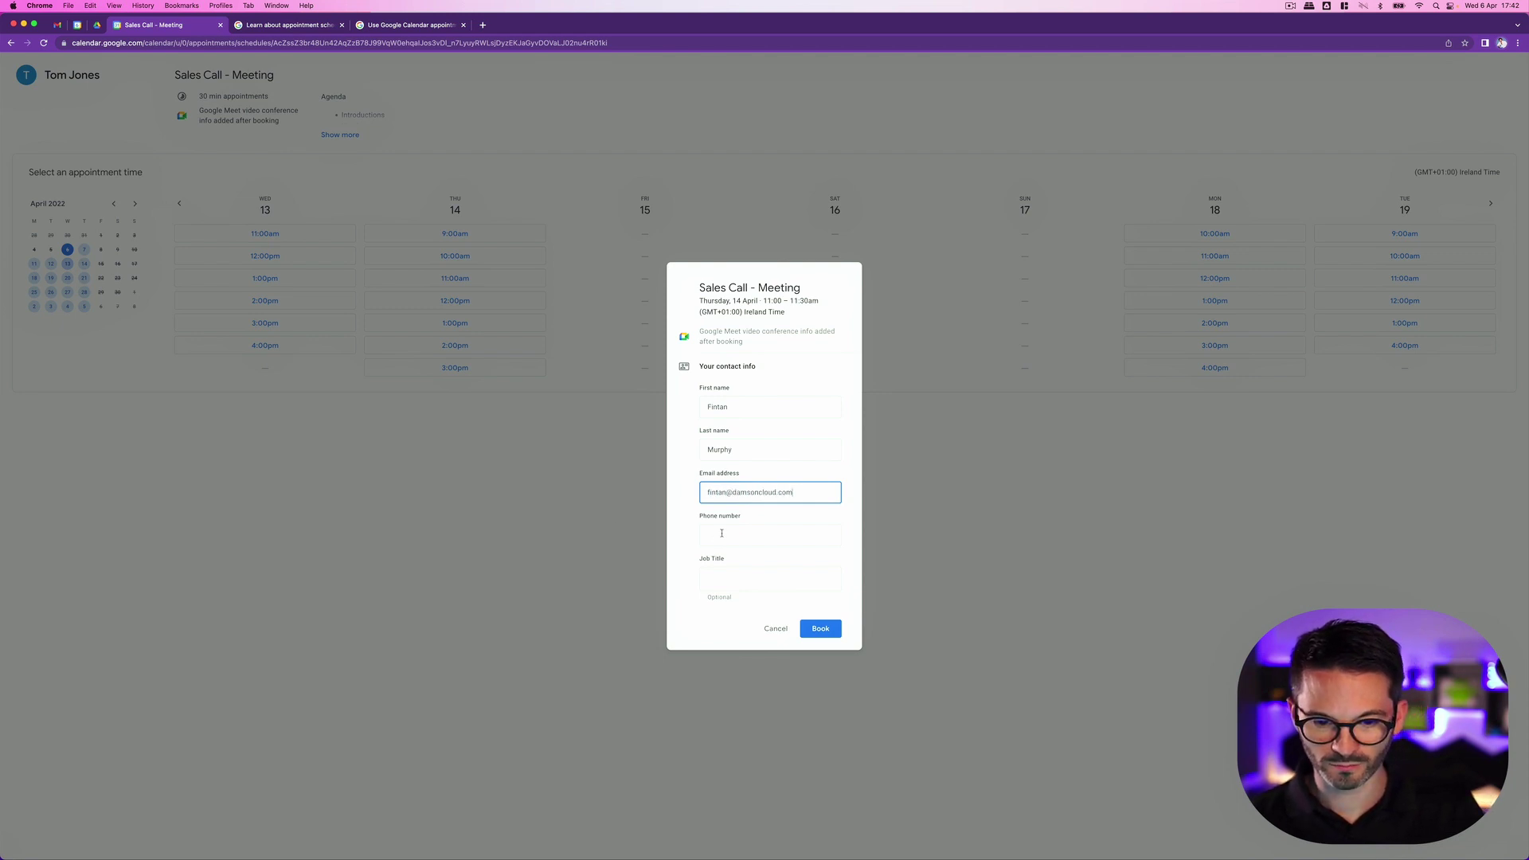
left_click(721, 533)
type("1234567890")
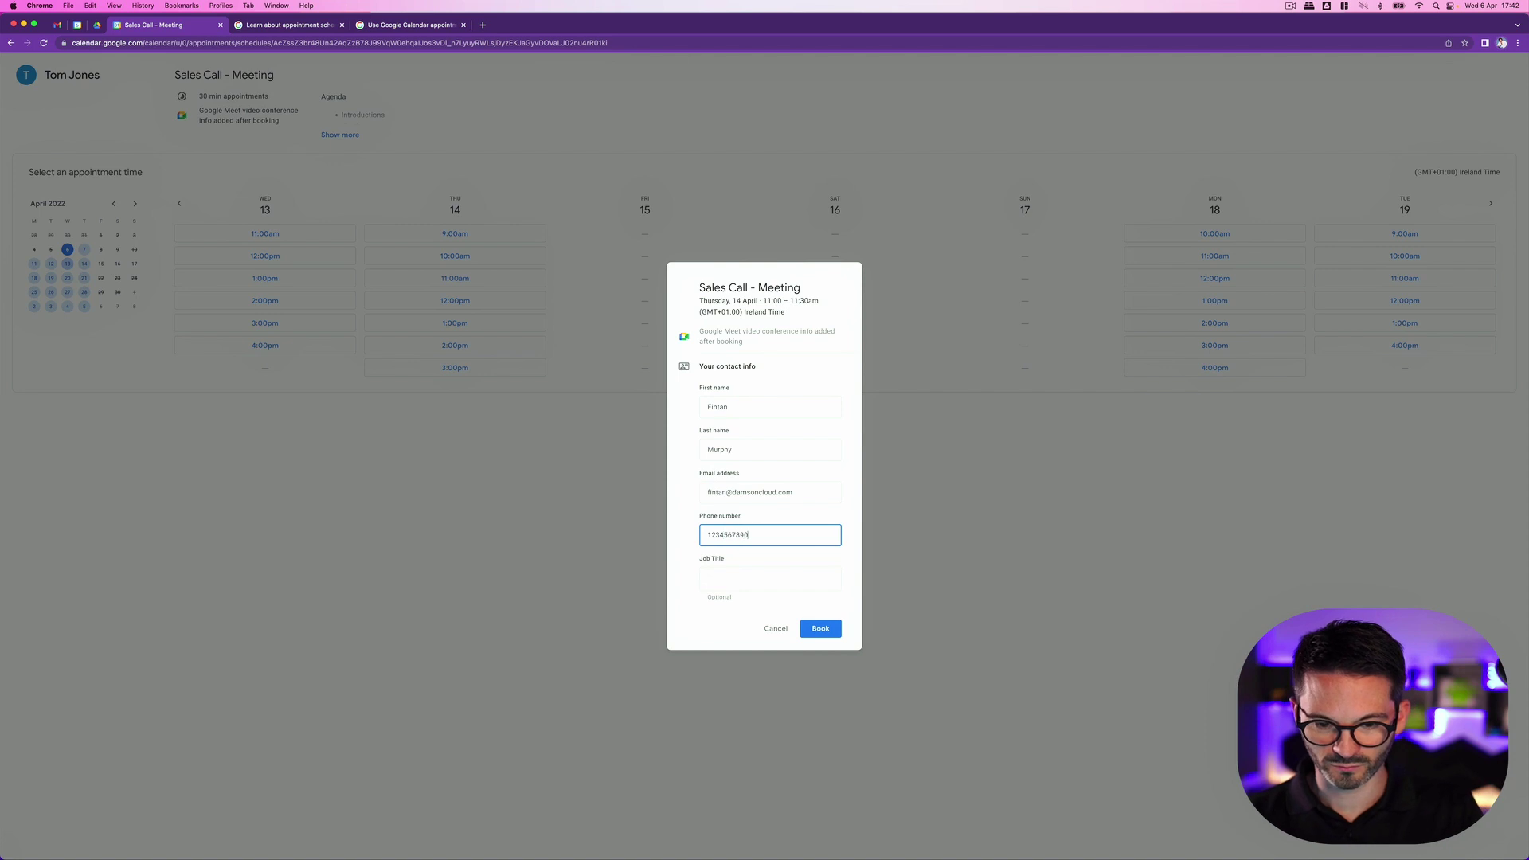
left_click(727, 587)
type("CEO")
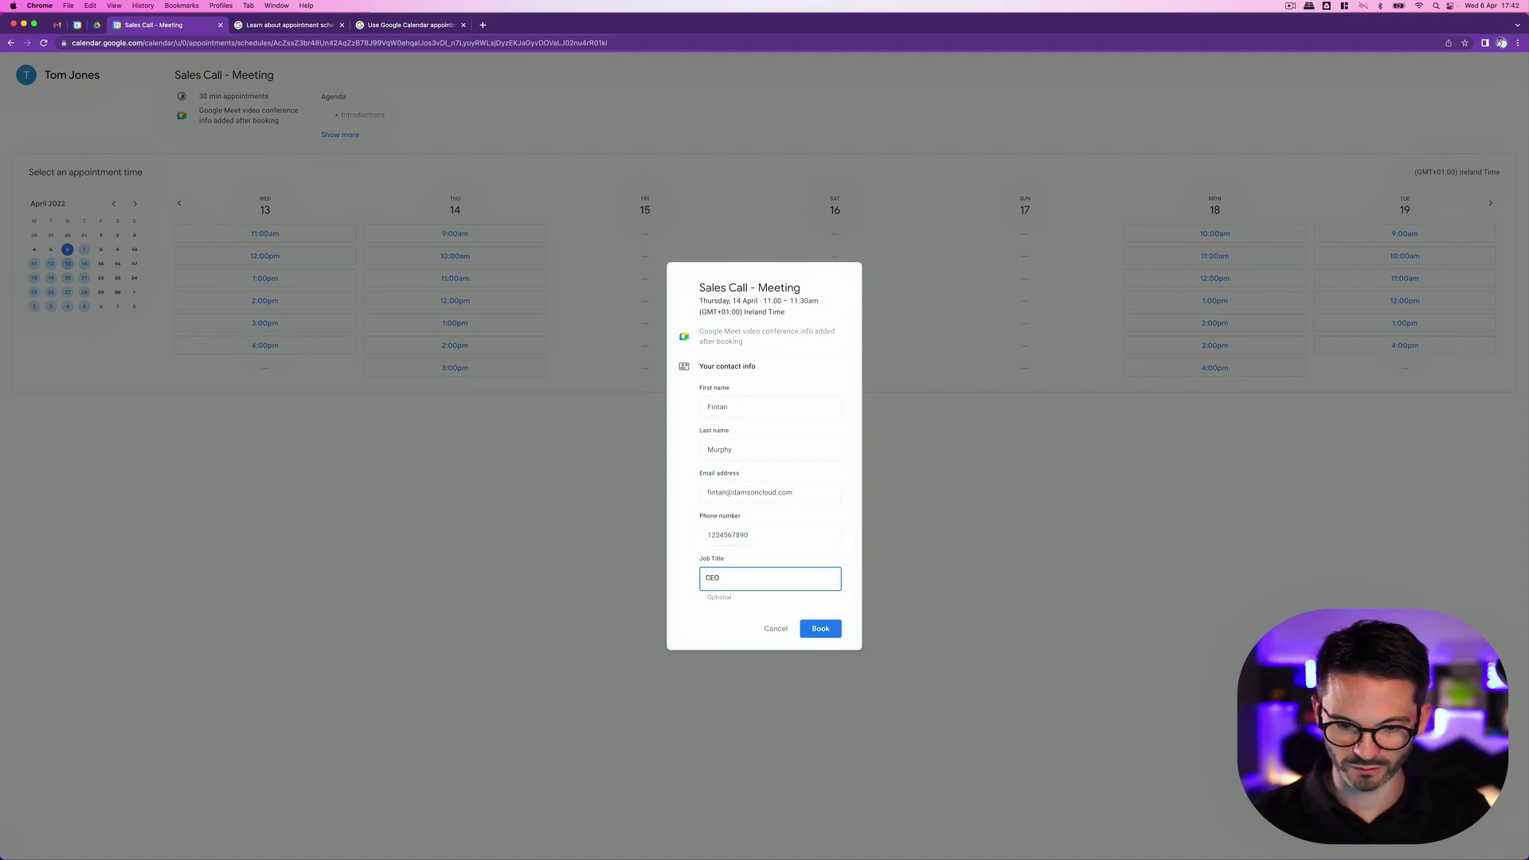
left_click(816, 629)
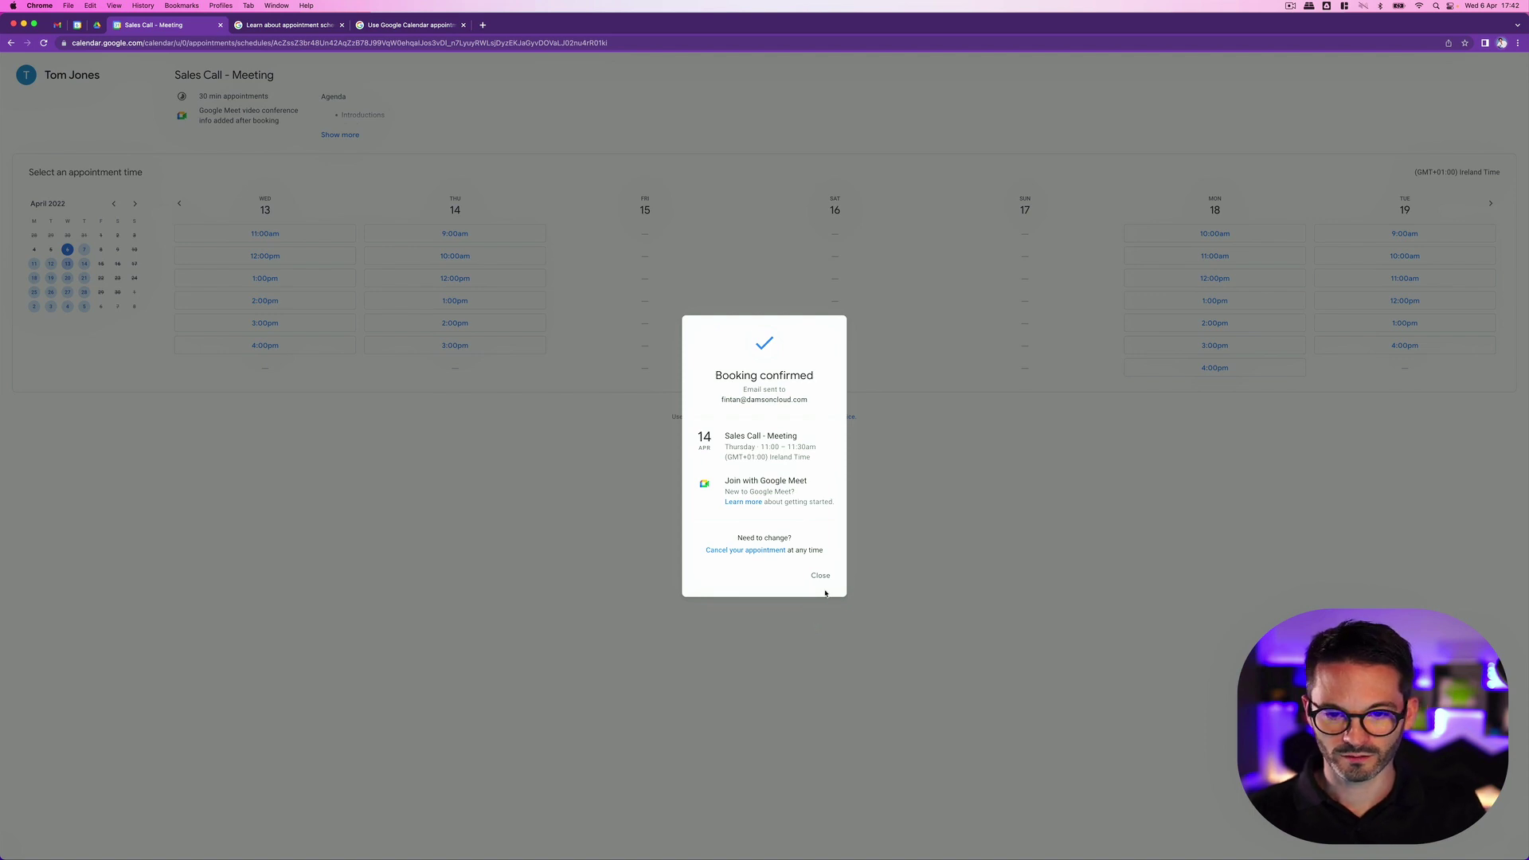
left_click(820, 574)
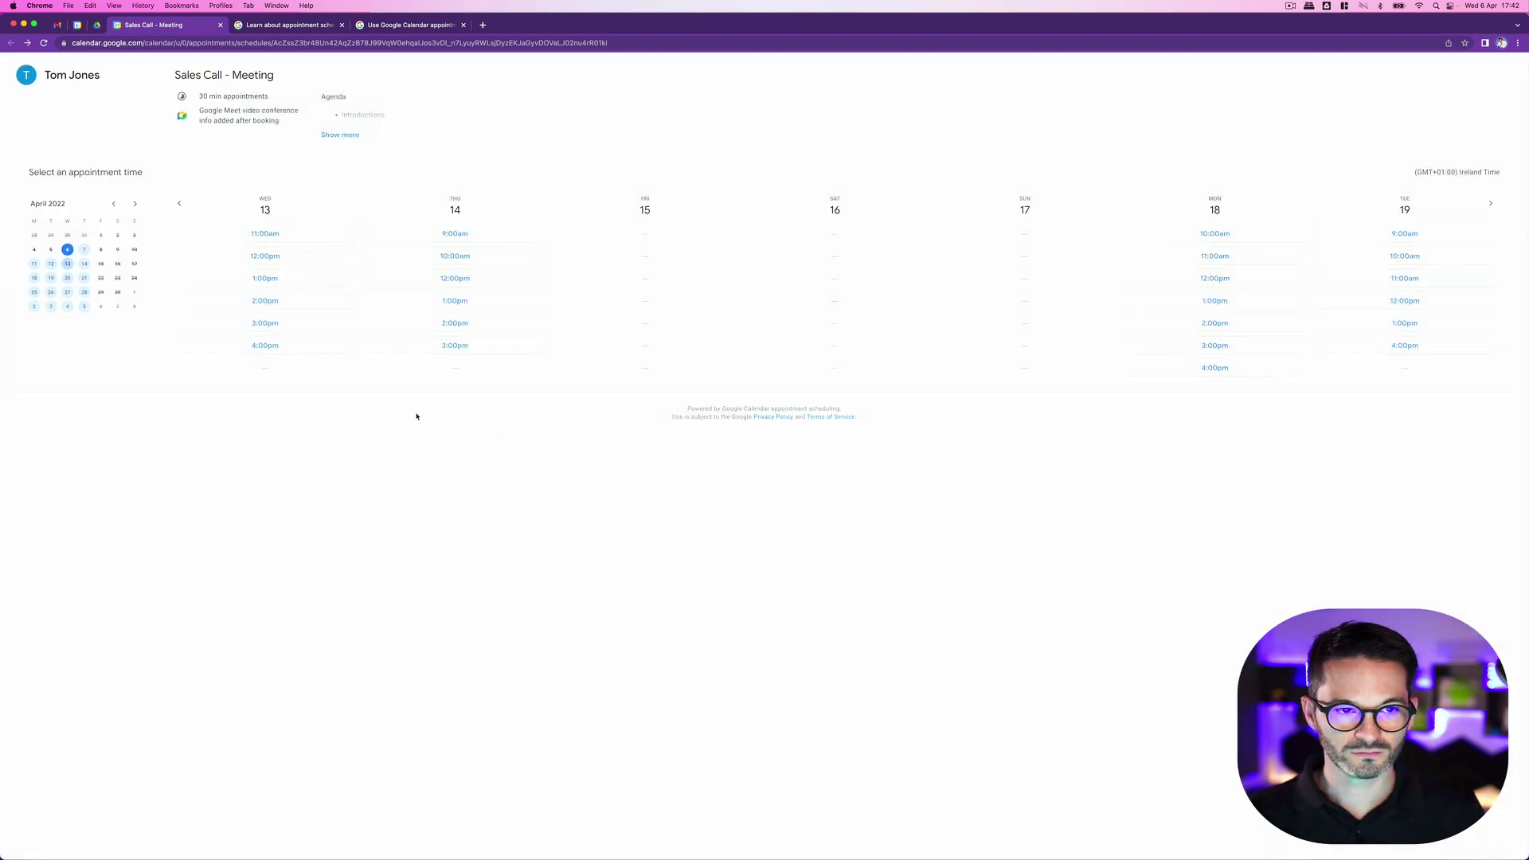
Step: Open the Thursday 14 April 11am–11:30am 'Appointment booked' email in Gmail and narrow the browser window
left_click(55, 24)
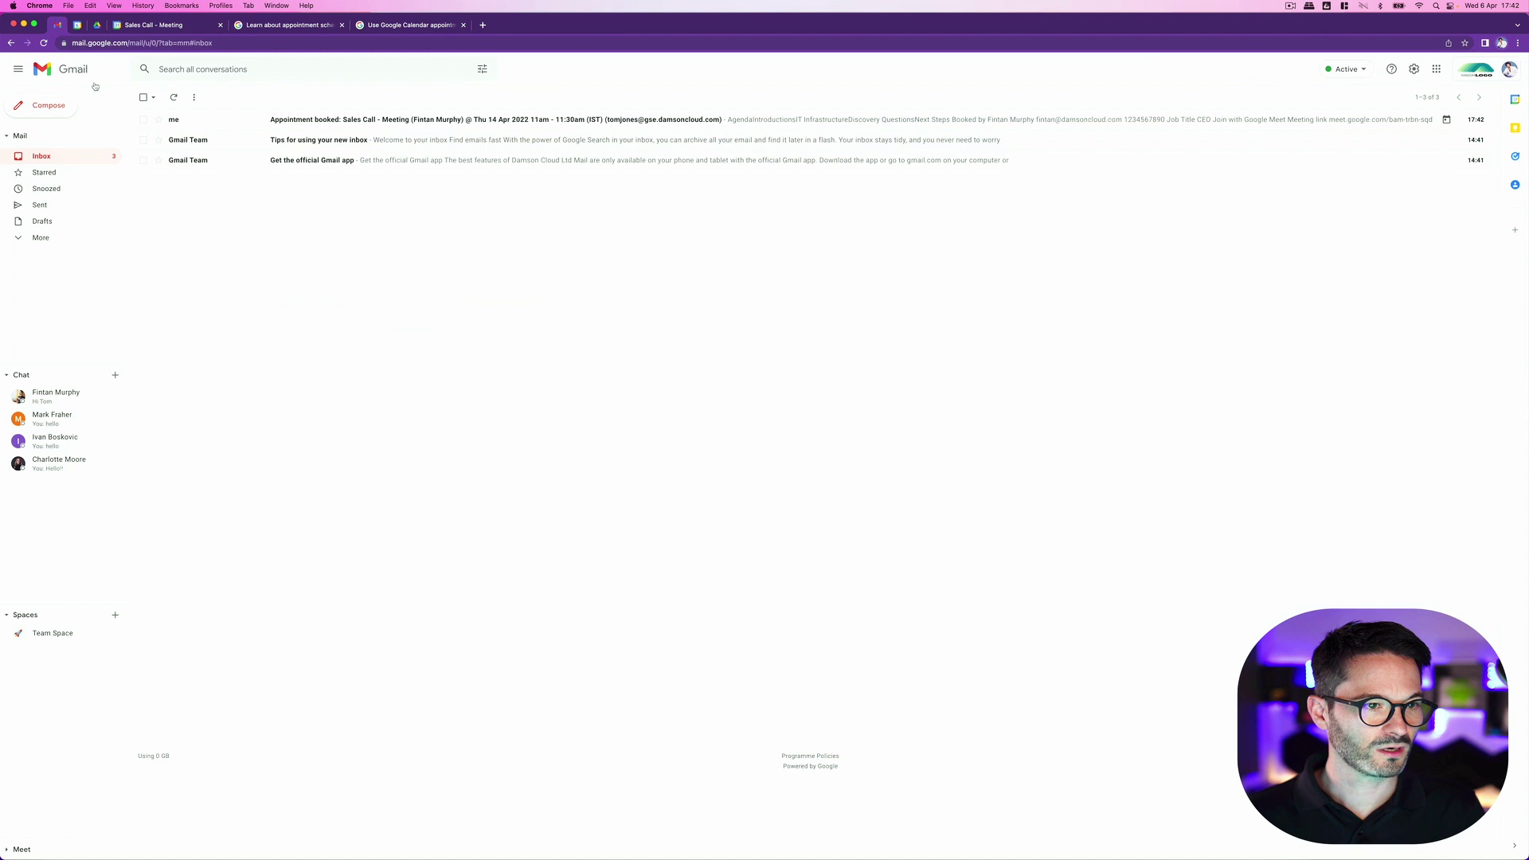
left_click(499, 122)
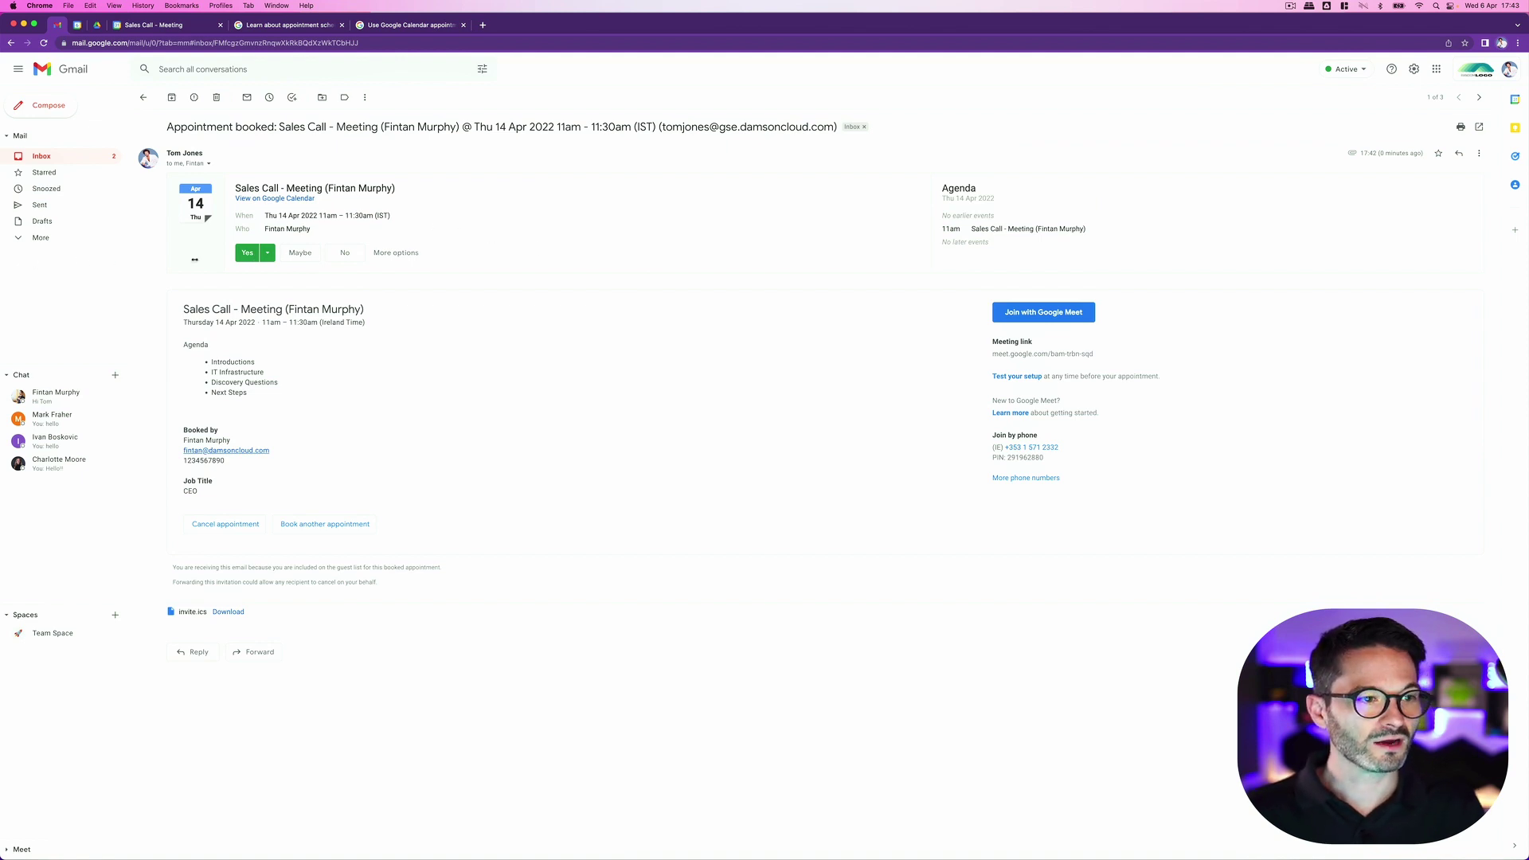
left_click_drag(194, 259, 268, 262)
mouse_move(347, 853)
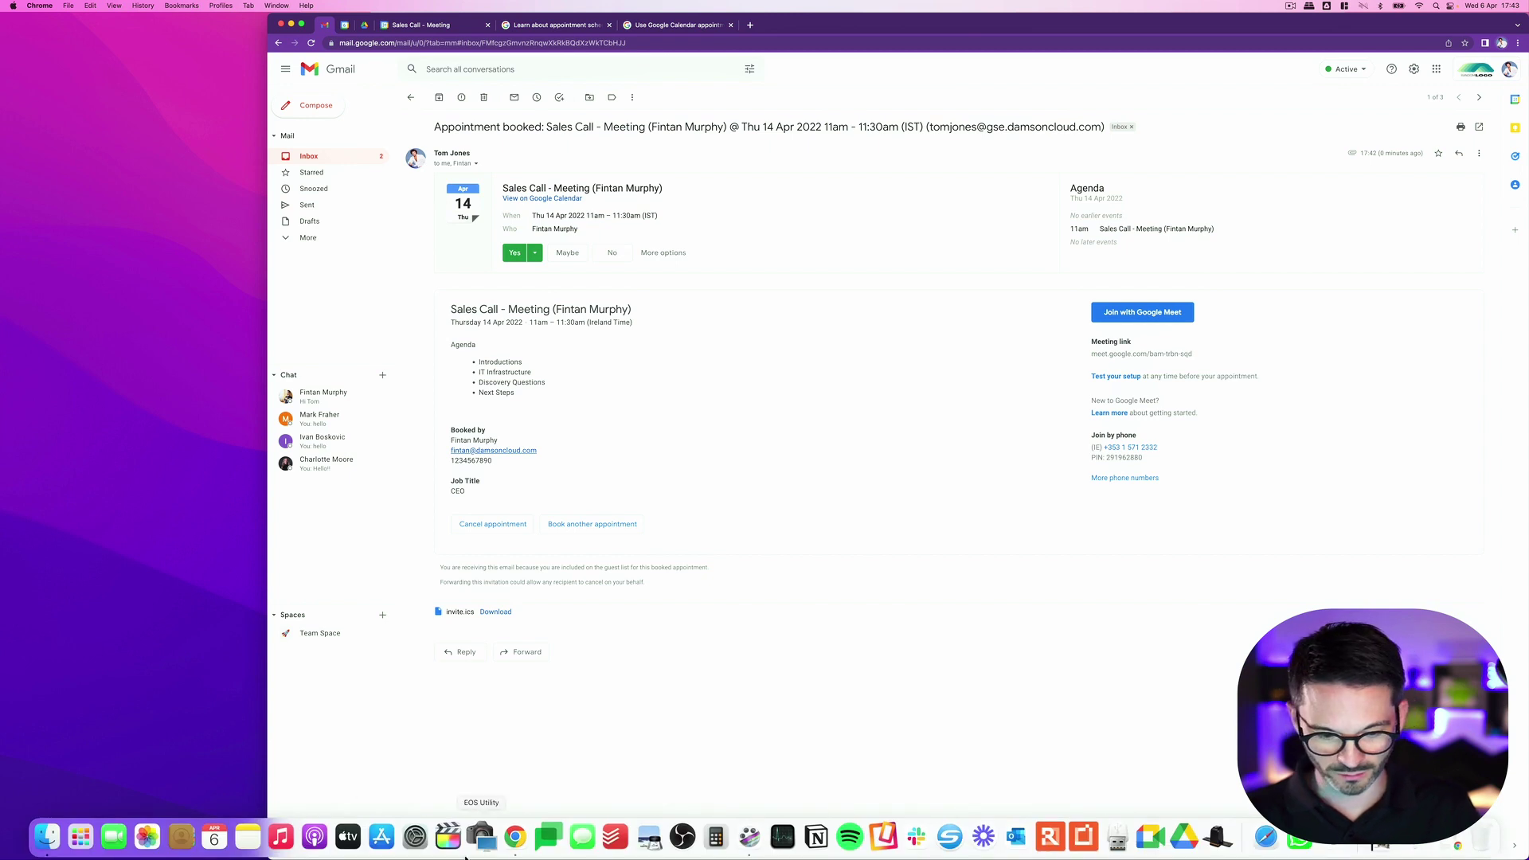
Step: Open the 'Appointment booked' email in the booker's Gmail inbox, then return to the organiser's window
mouse_move(1261, 856)
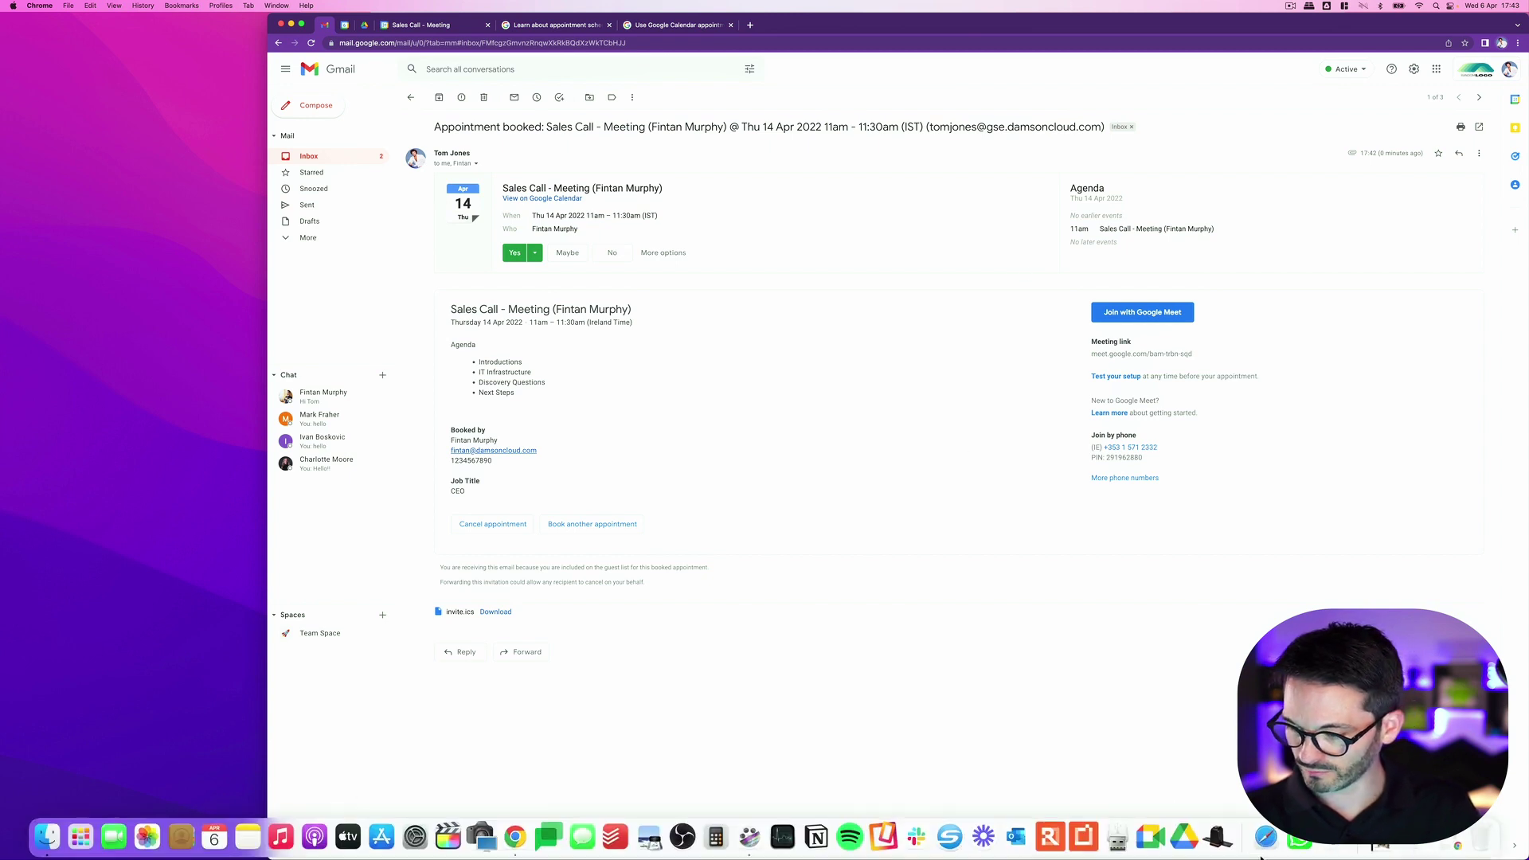
left_click(1448, 846)
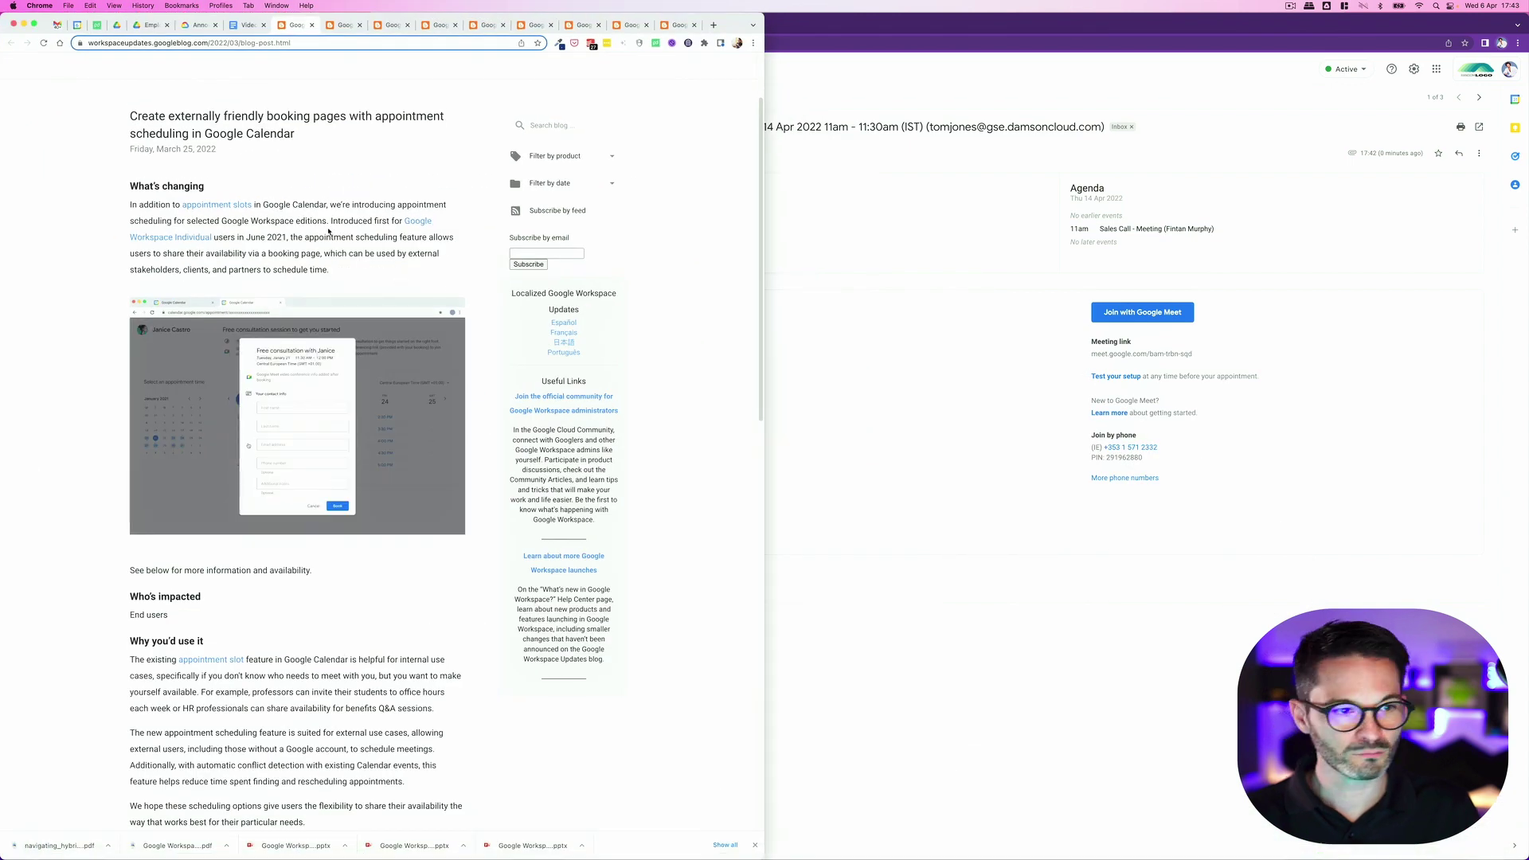
left_click(63, 27)
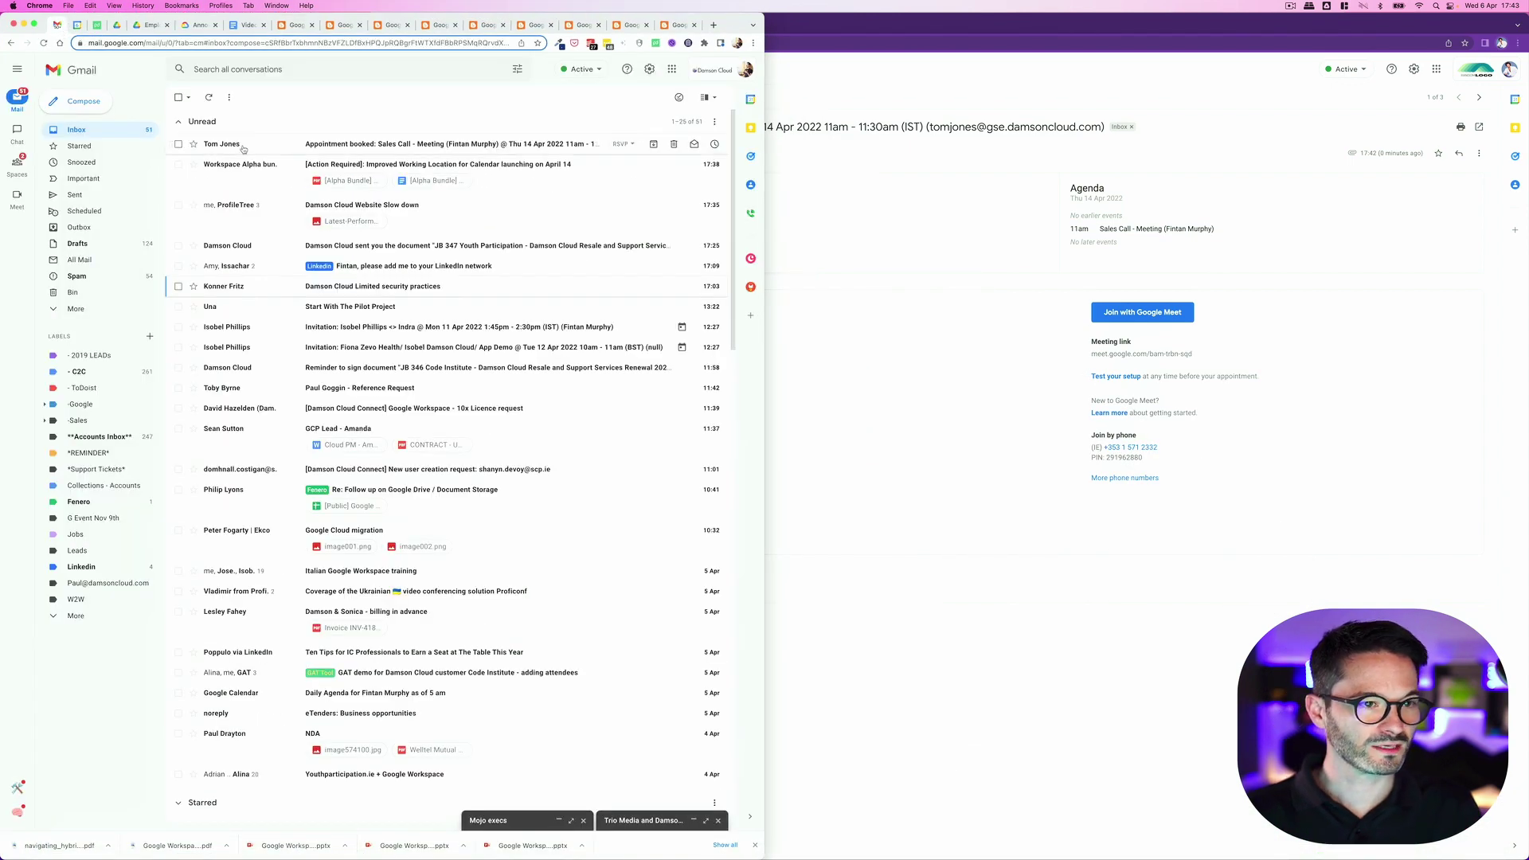
left_click(246, 145)
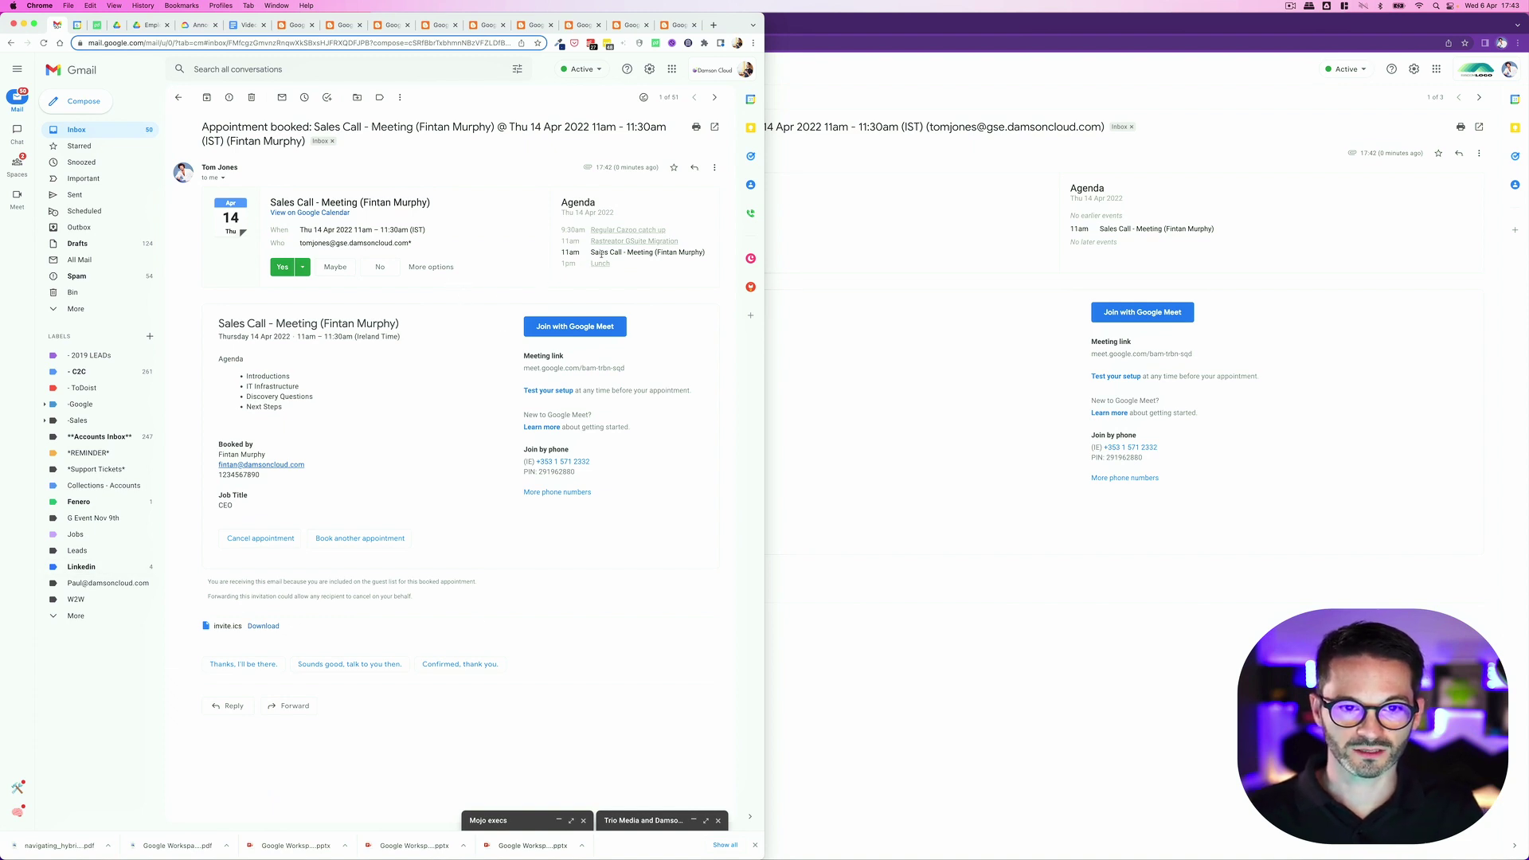
left_click(862, 440)
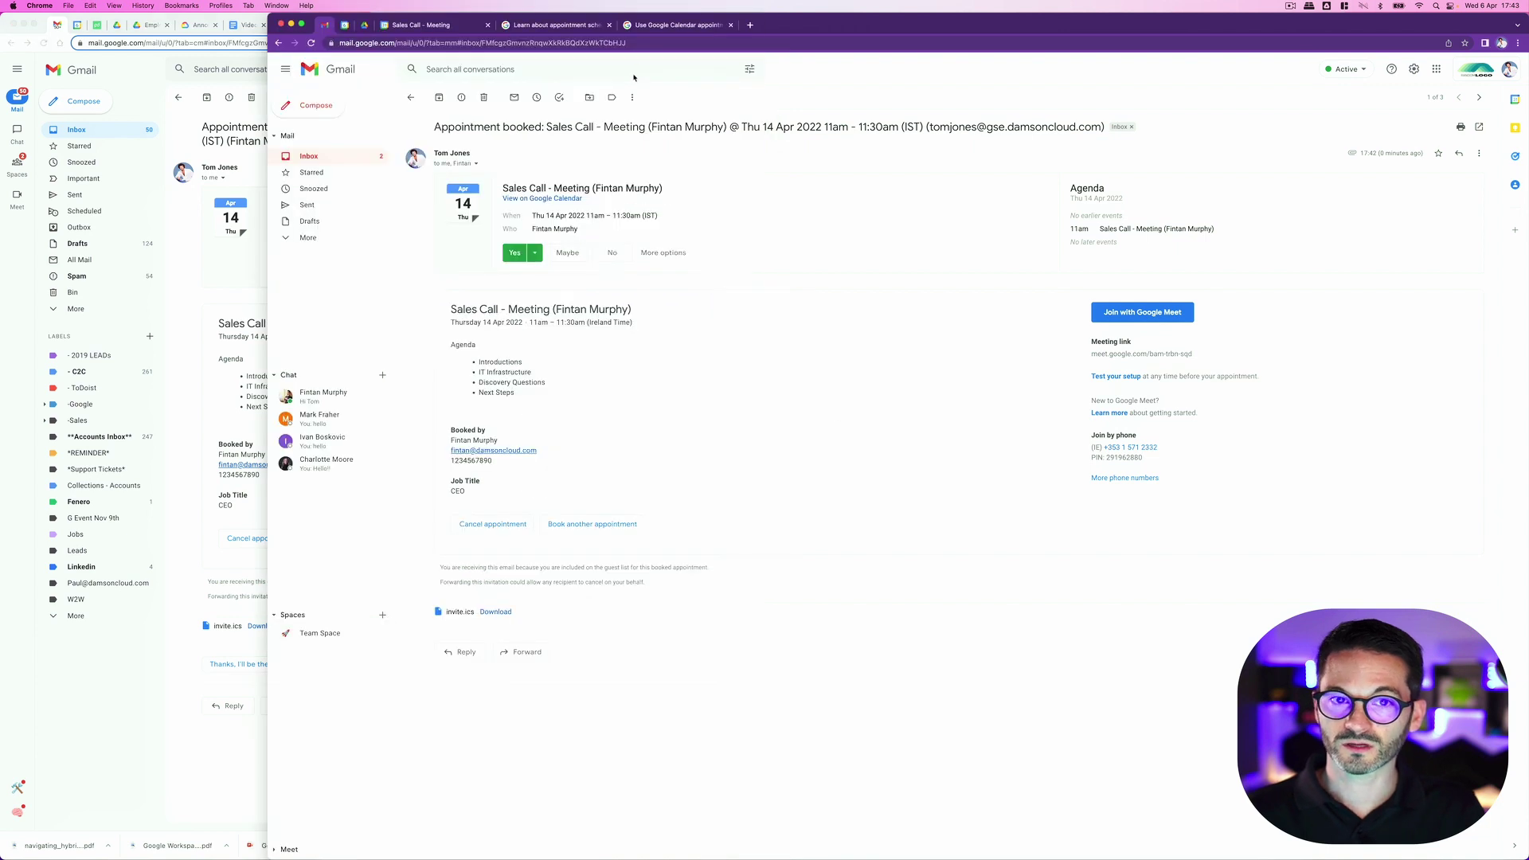
double_click(809, 22)
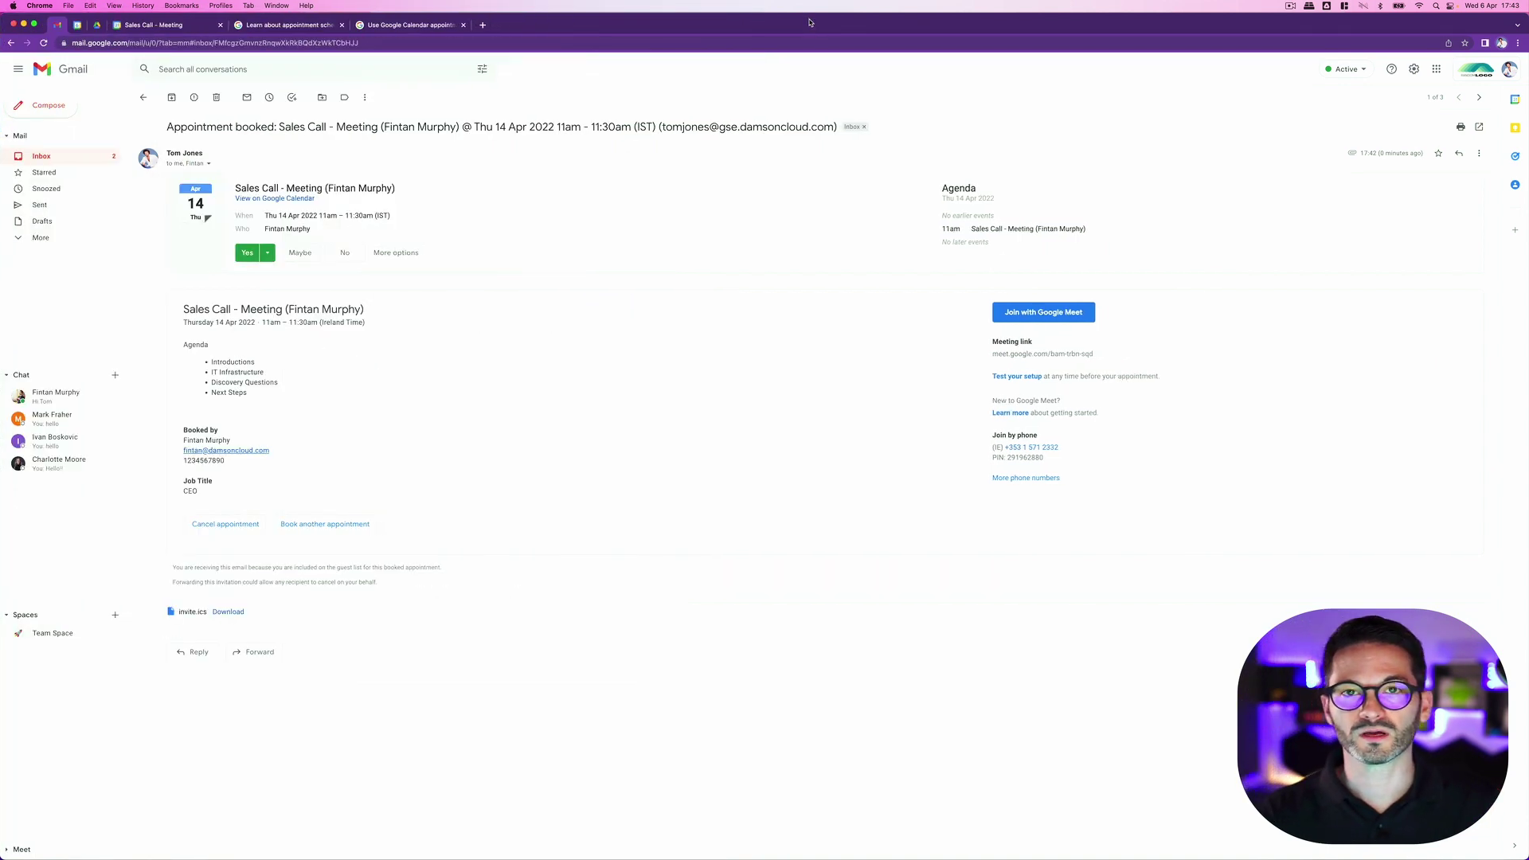